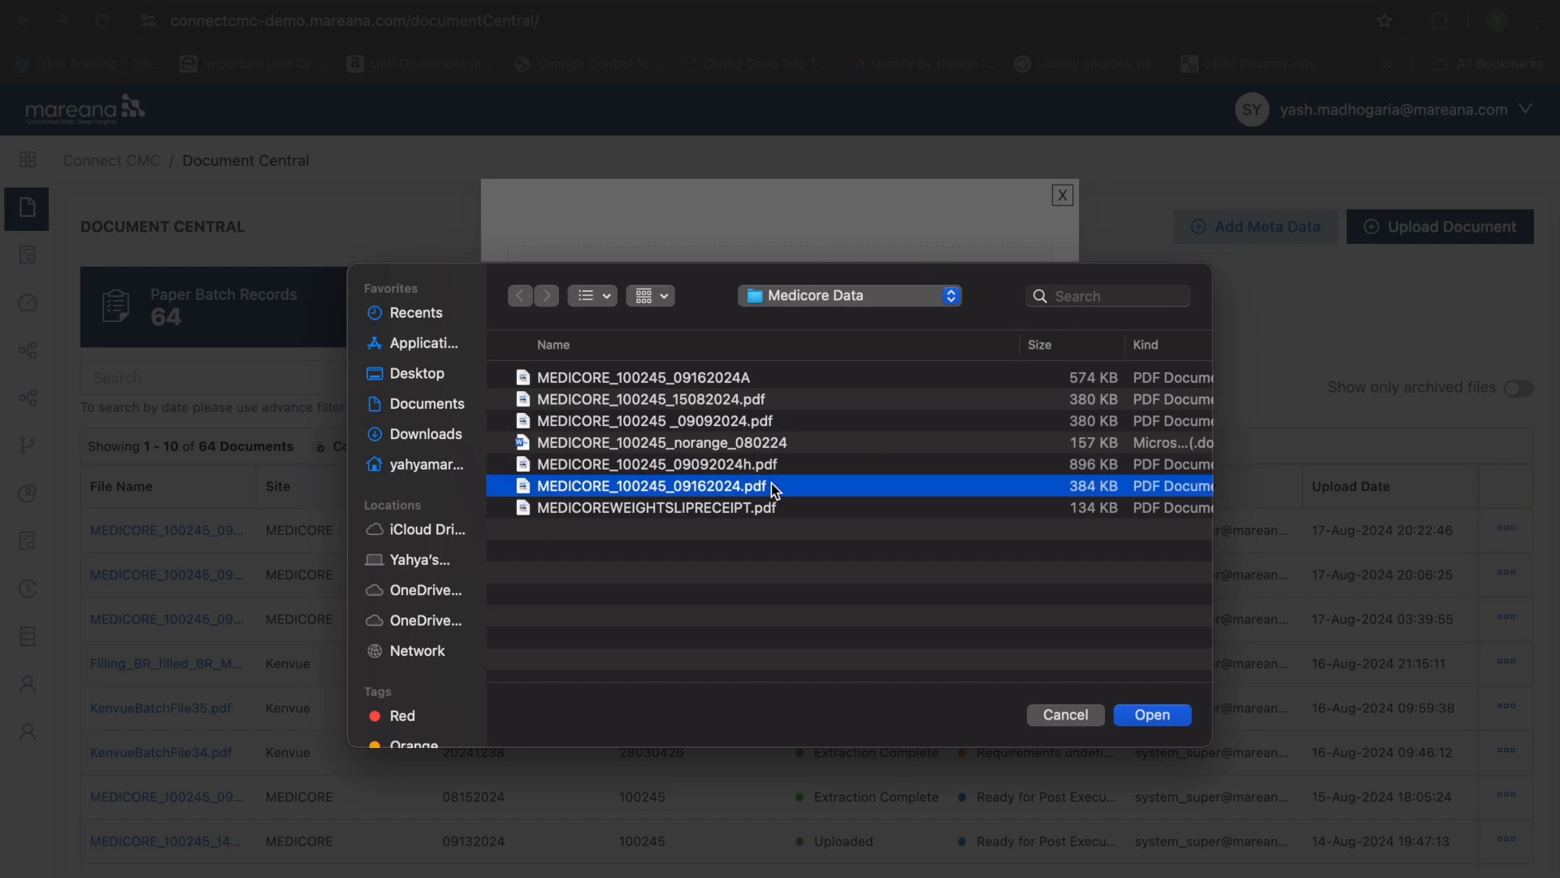
Upload MEDICORE_100245_09162024.pdf as a new file and confirm it with a signing option
double_click(731, 485)
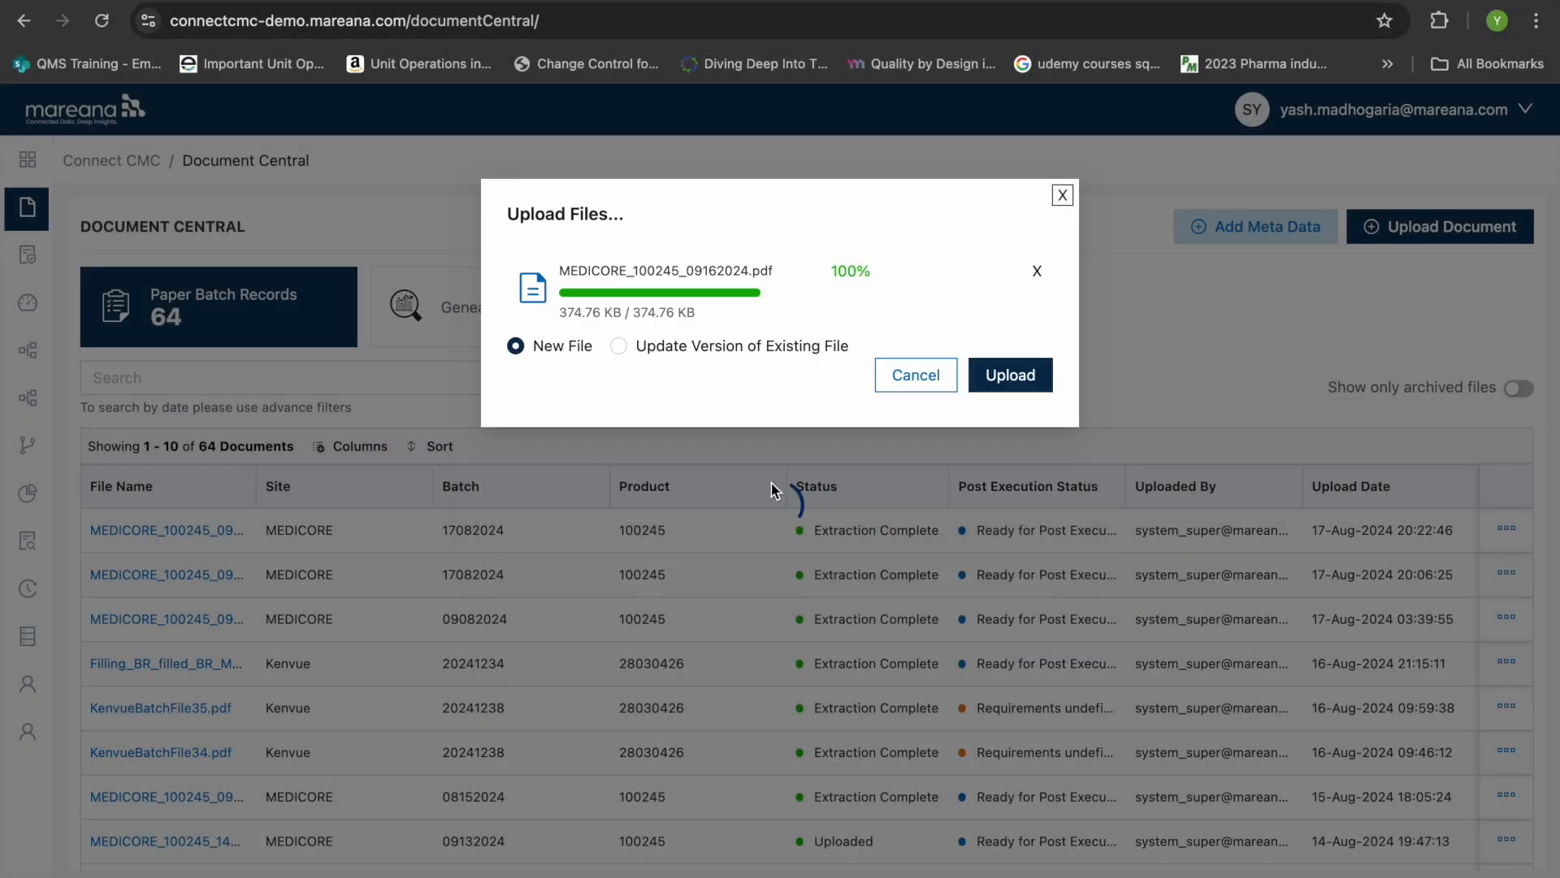
left_click(997, 377)
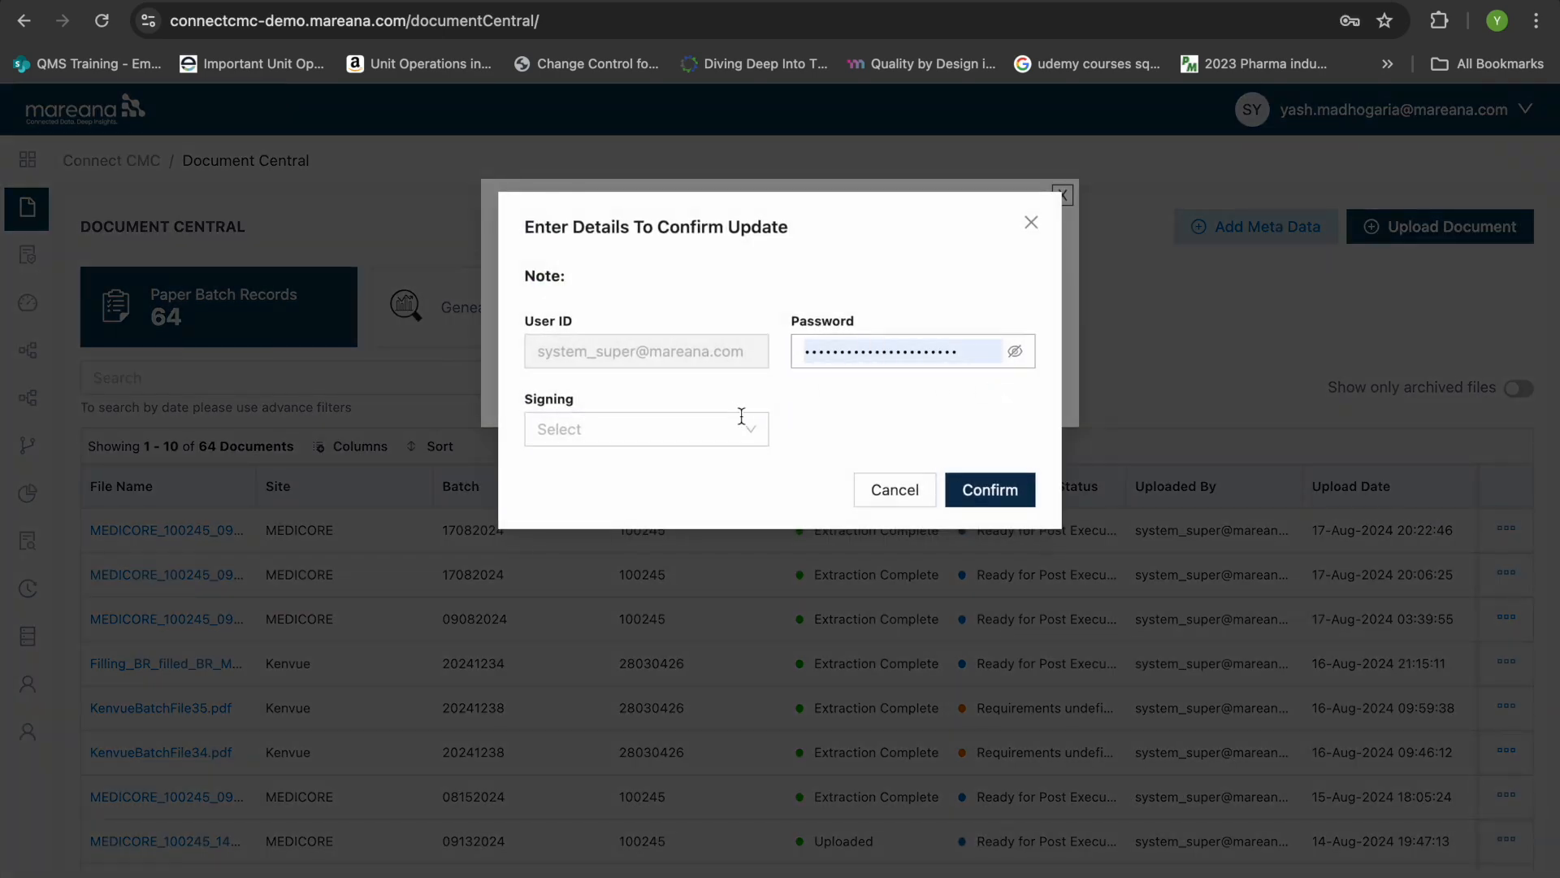
left_click(749, 416)
left_click(670, 463)
left_click(985, 491)
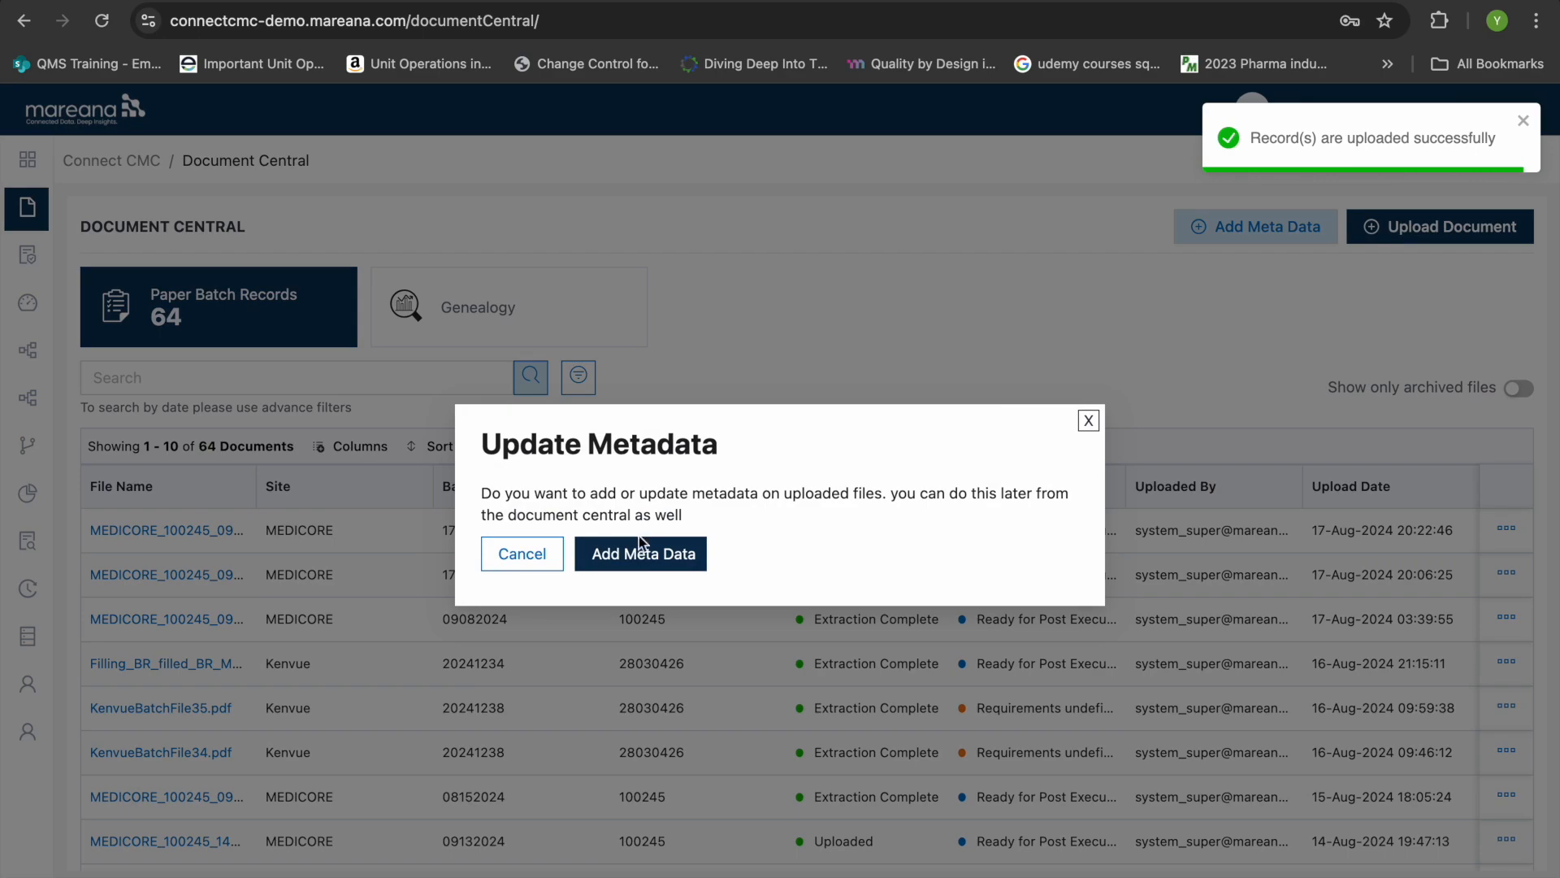
Start adding metadata with site MEDICORE, product 100245, batch 09162024 and time zone 05:00 EST
left_click(636, 557)
left_click(334, 369)
type("MEDICORE")
key("Tab")
type("100245")
key("Tab")
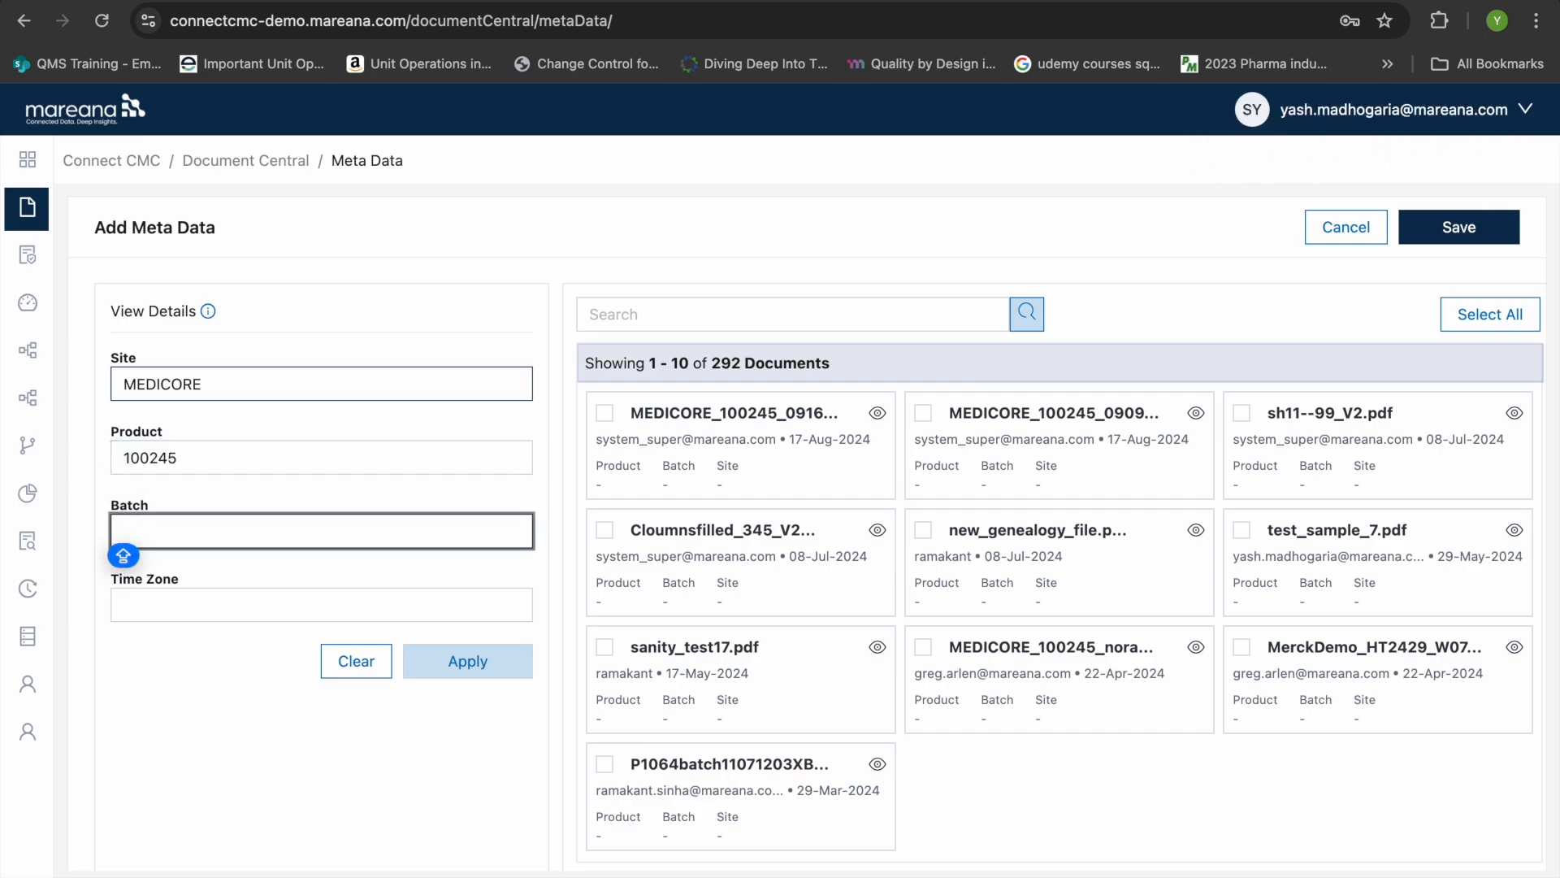
type("09162024")
key("Tab")
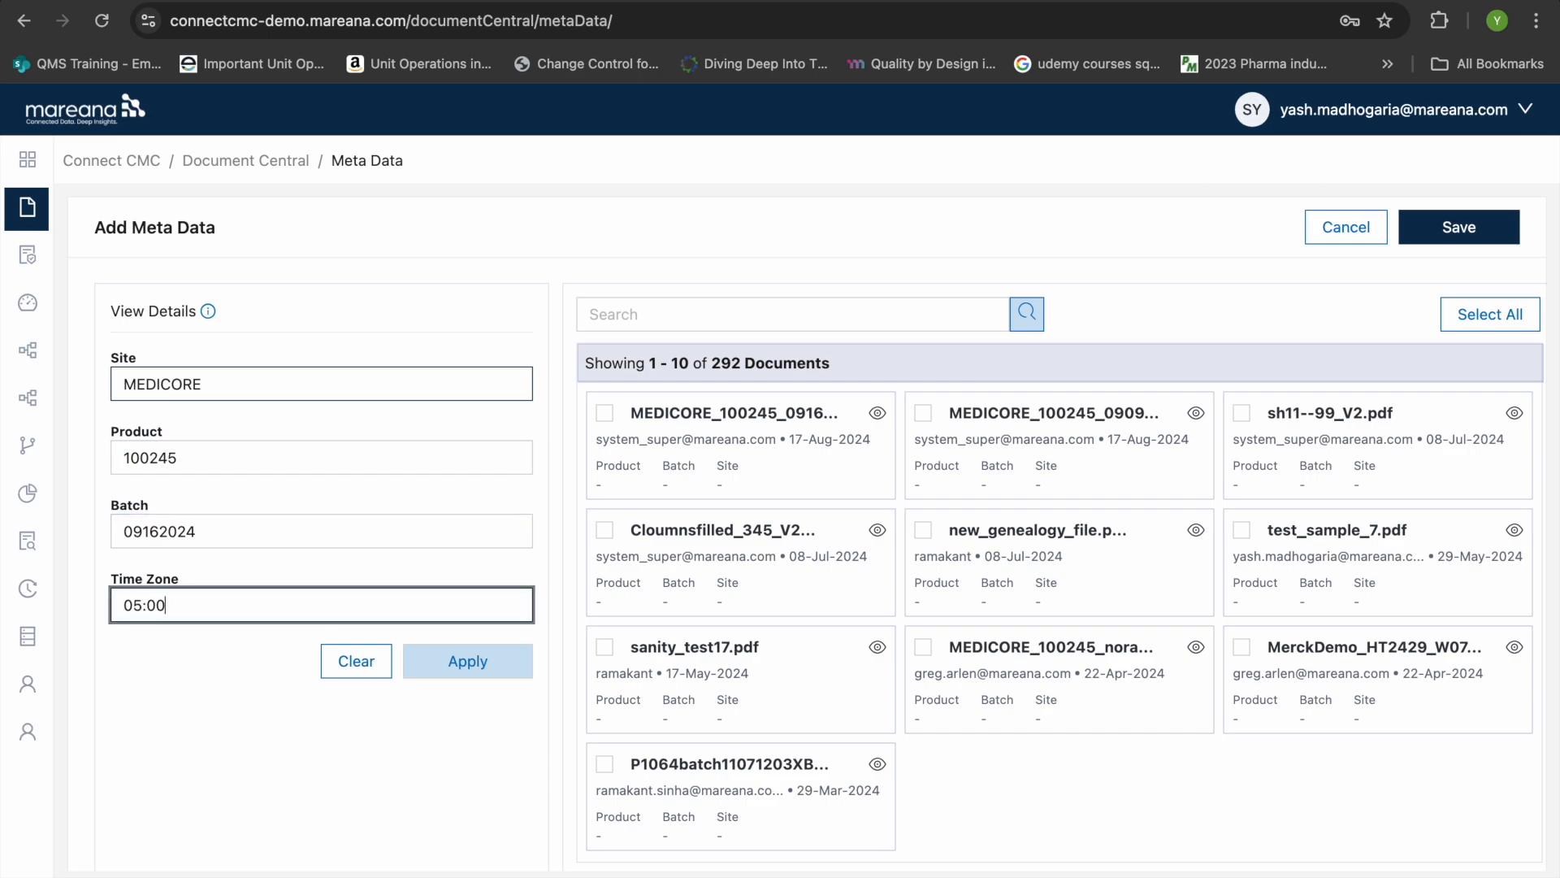
Apply the metadata to the newly uploaded MEDICORE file and save it with the reason "New Batch to be reviewed"
left_click(604, 412)
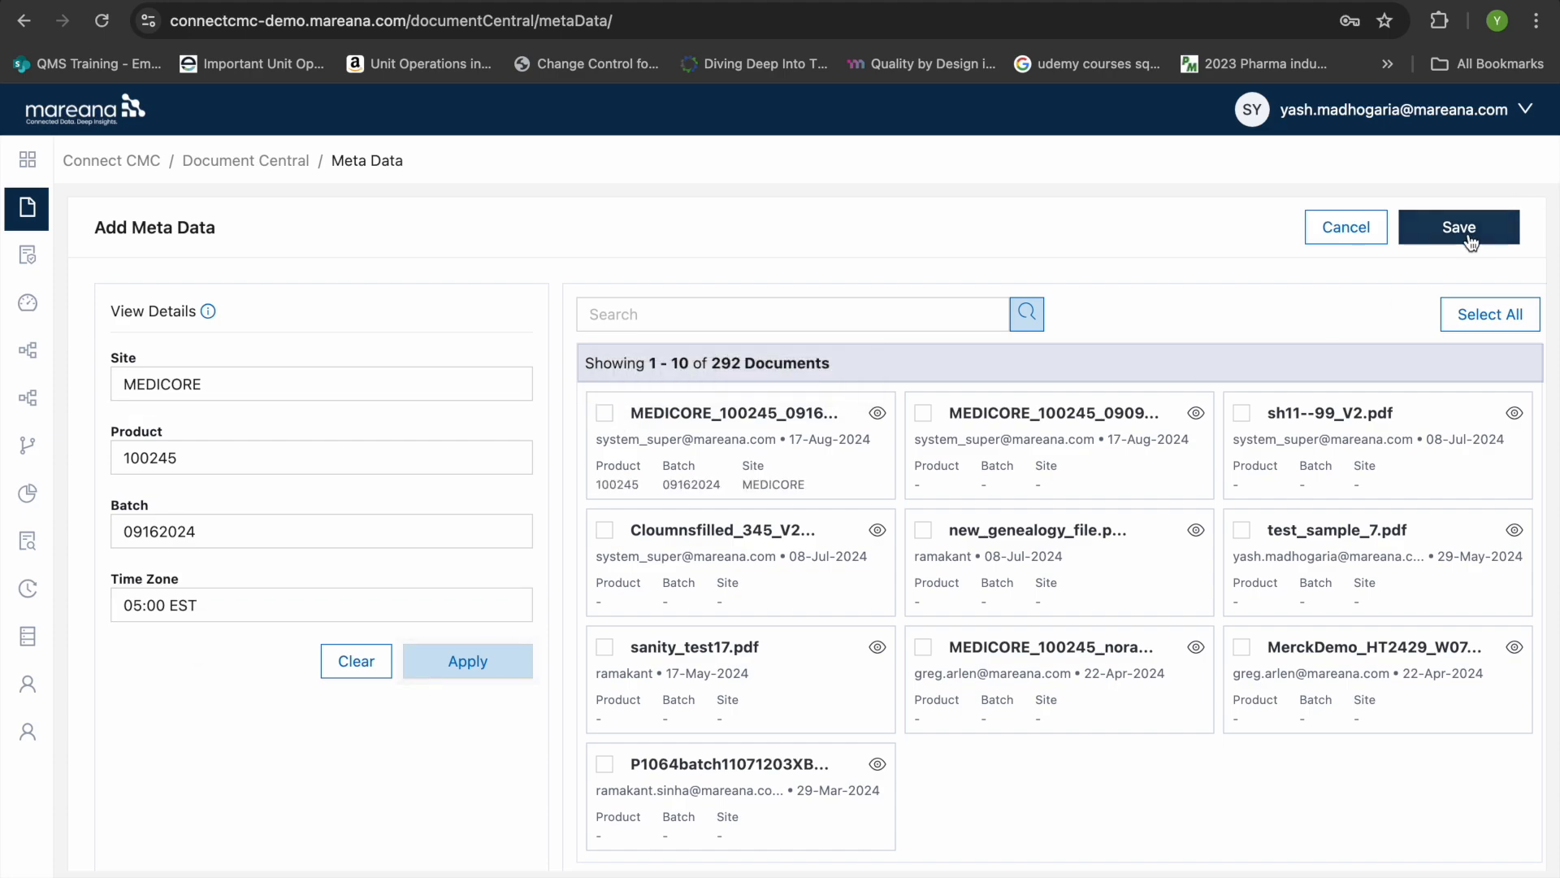
left_click(1458, 227)
left_click(913, 515)
type("New Batch to be reviewed")
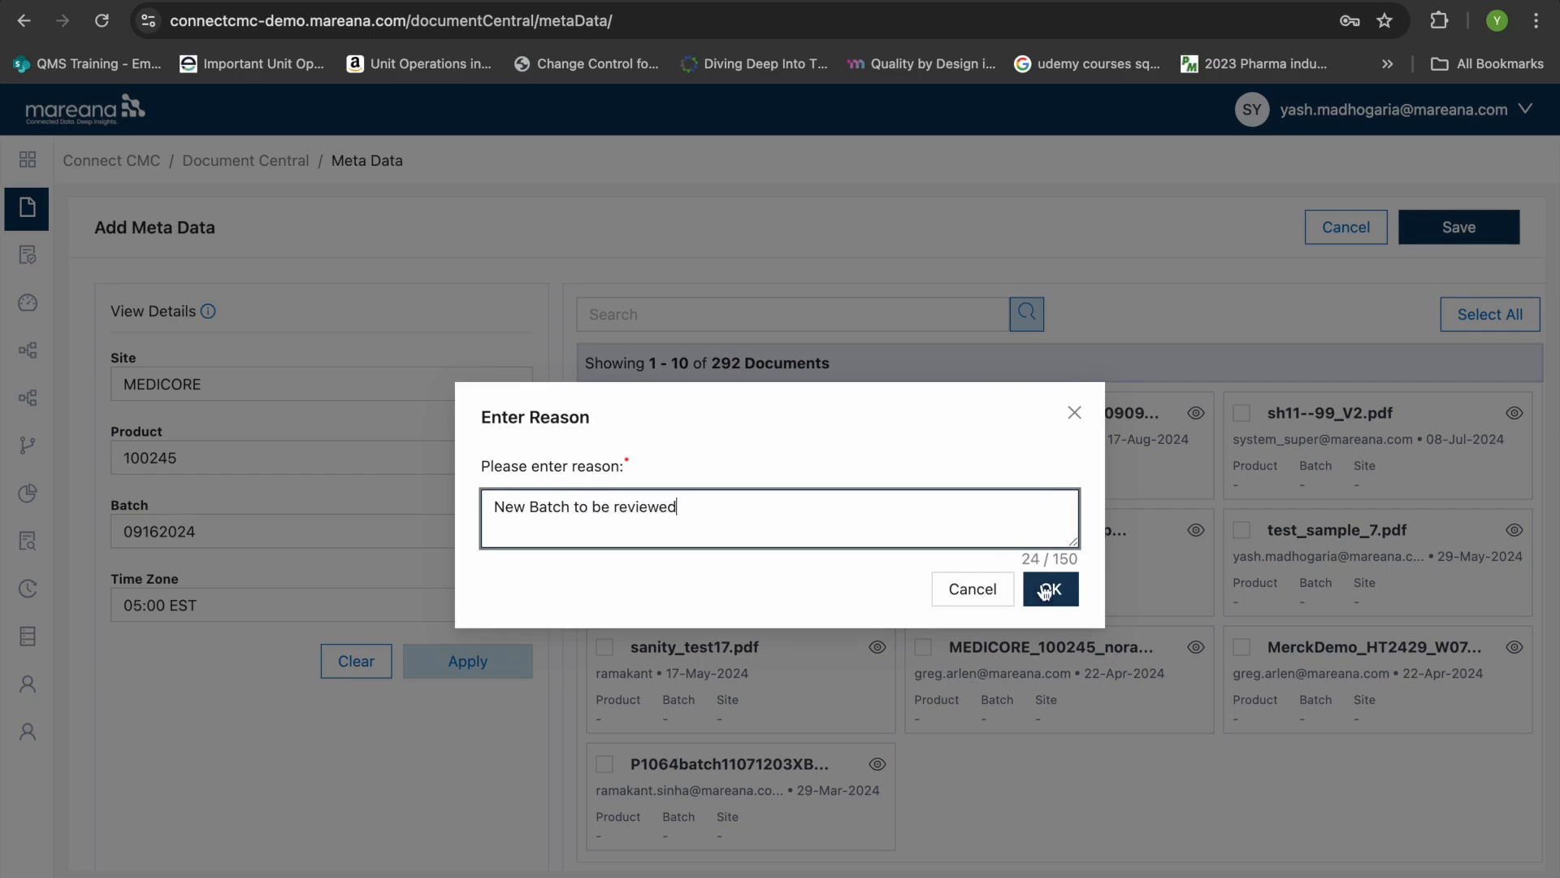
left_click(1048, 589)
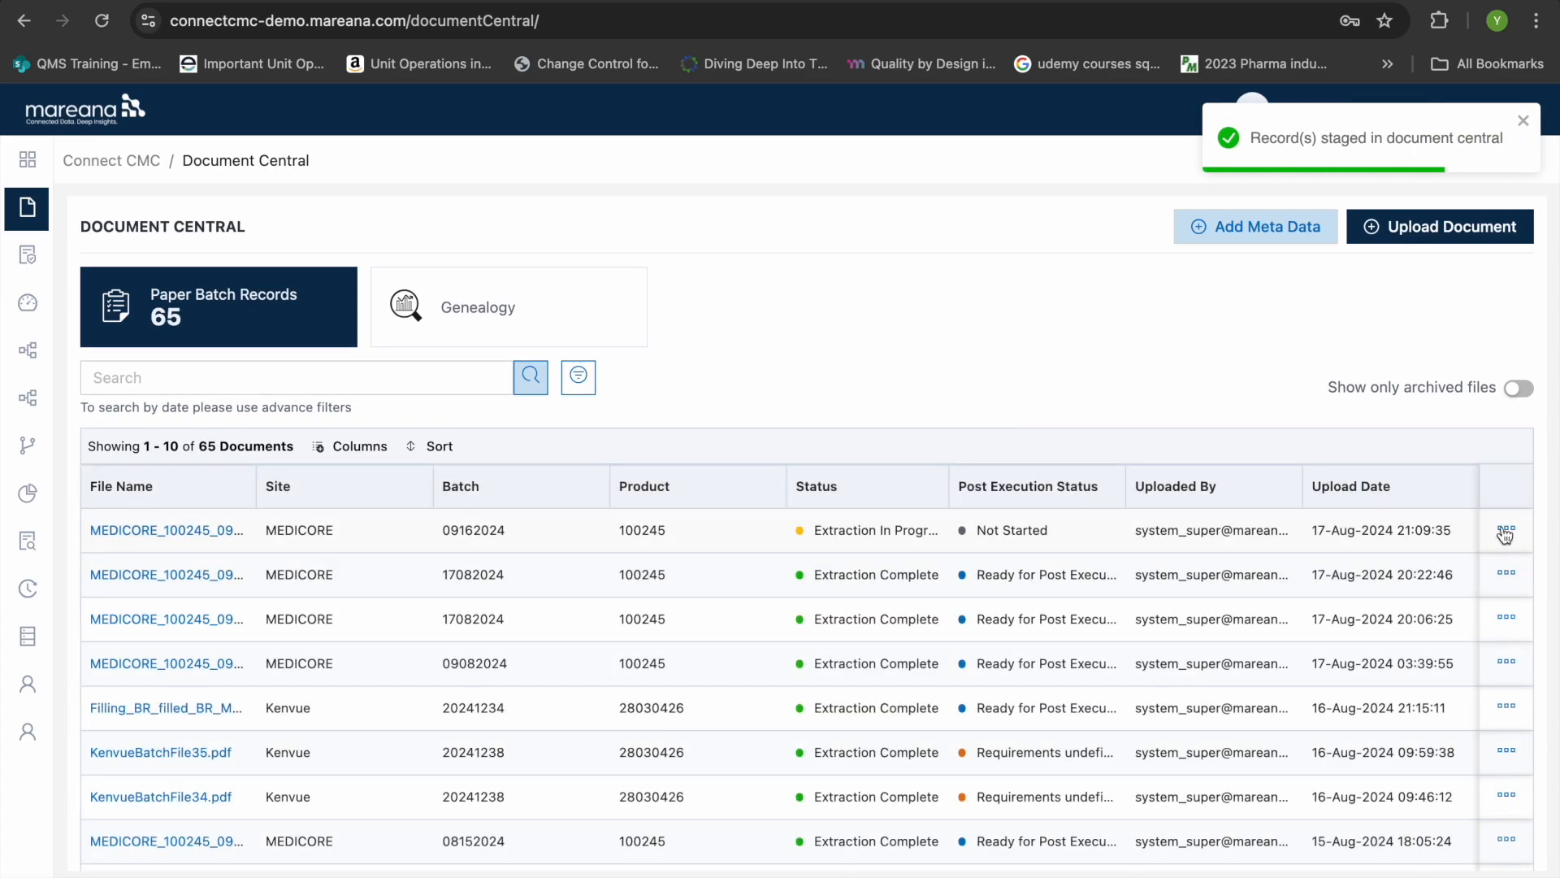
Open the post execution review of the batch 09162024 record and look over its page list
left_click(1505, 532)
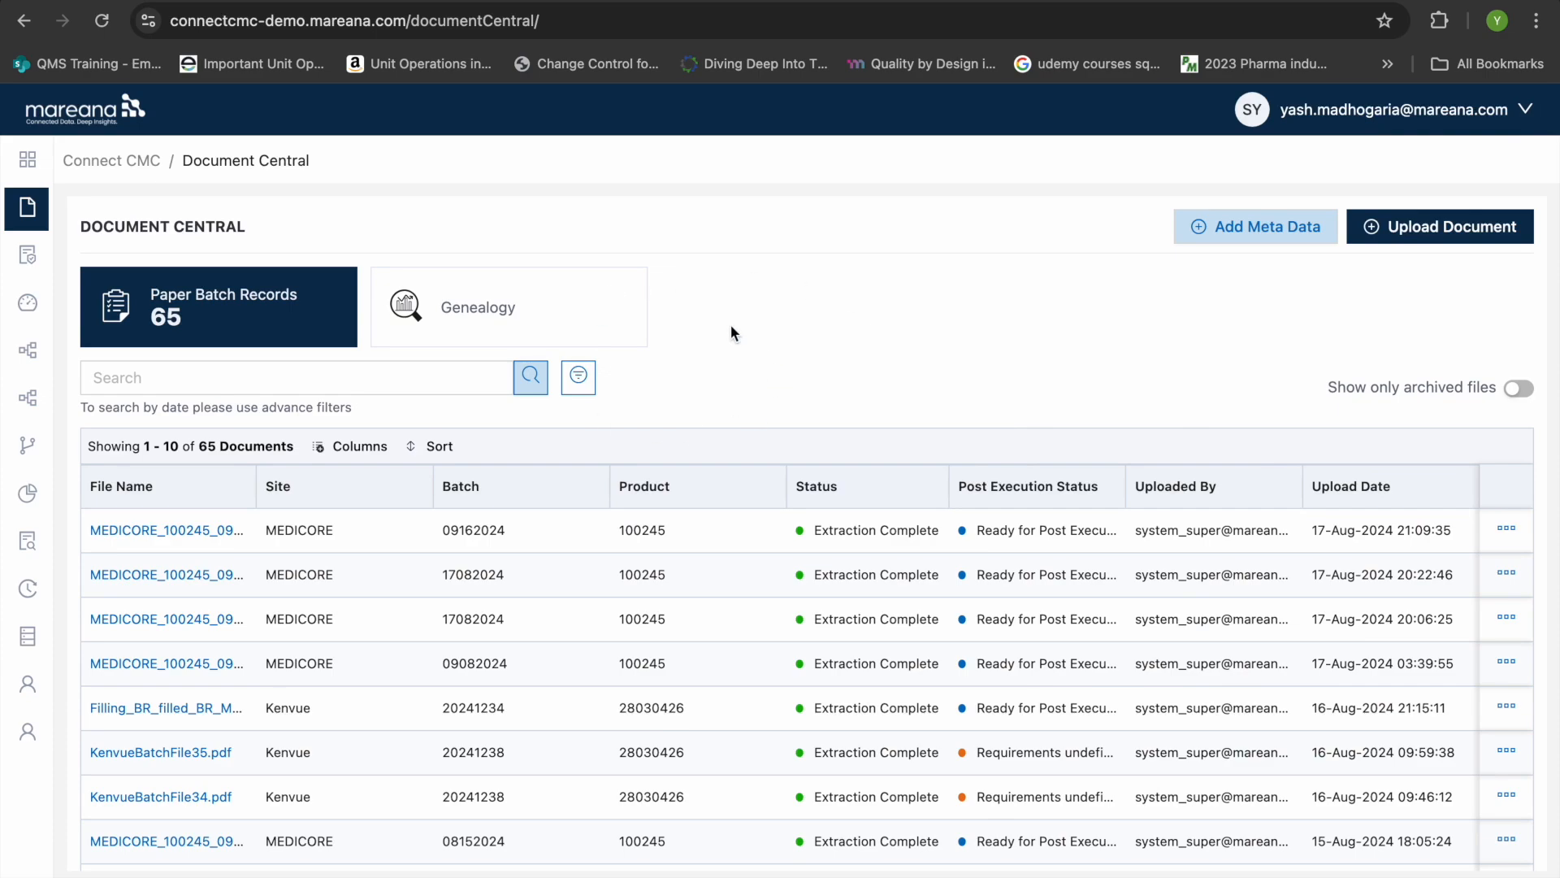
left_click(1505, 533)
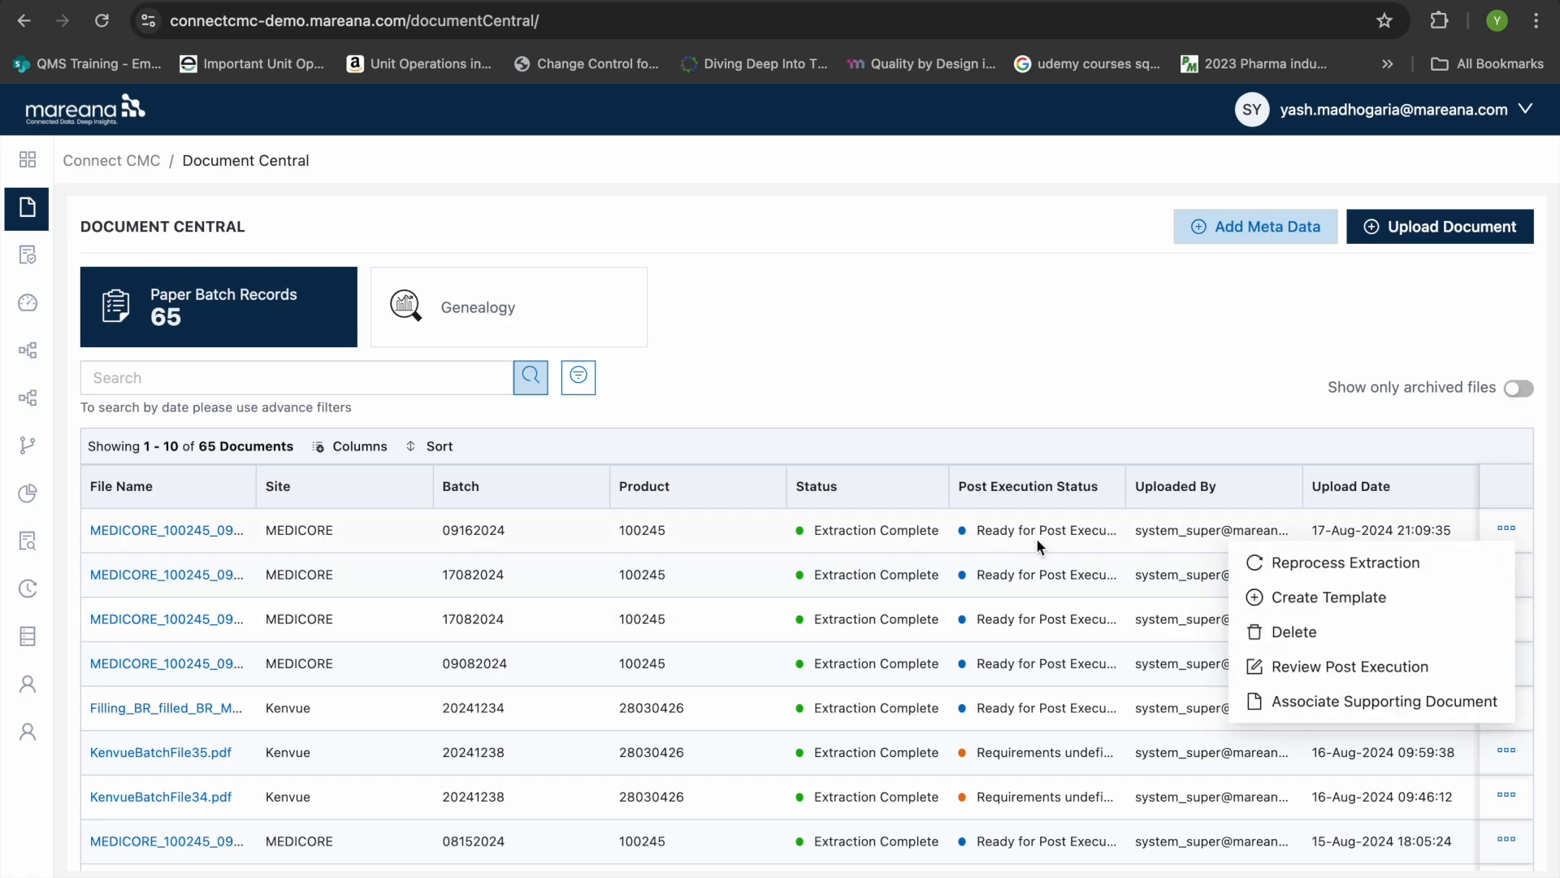
left_click(1300, 665)
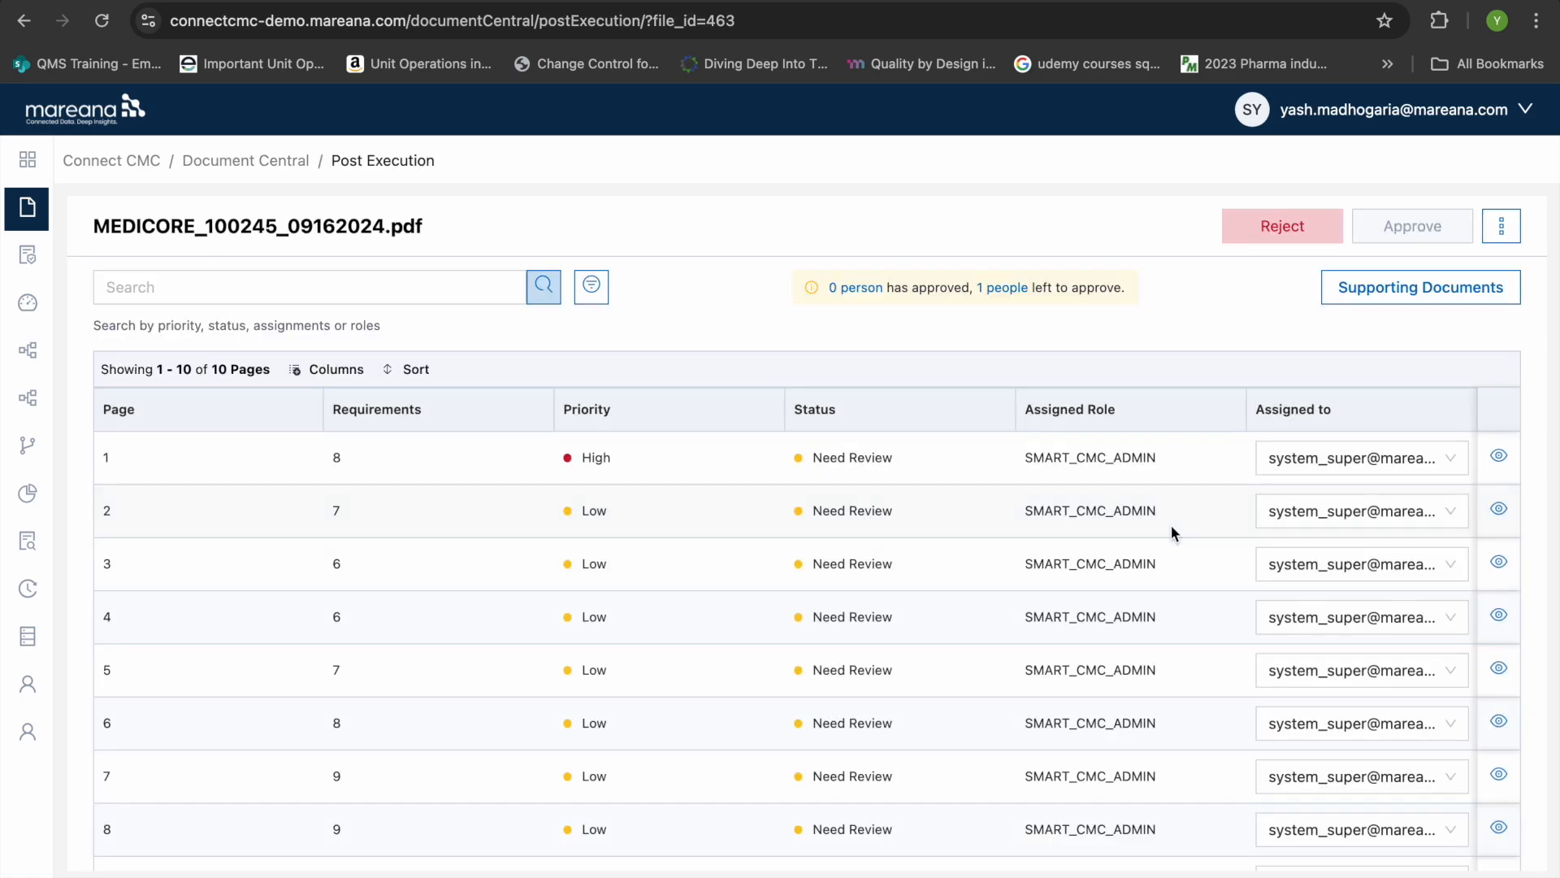
scroll(1378, 601, "down", 2)
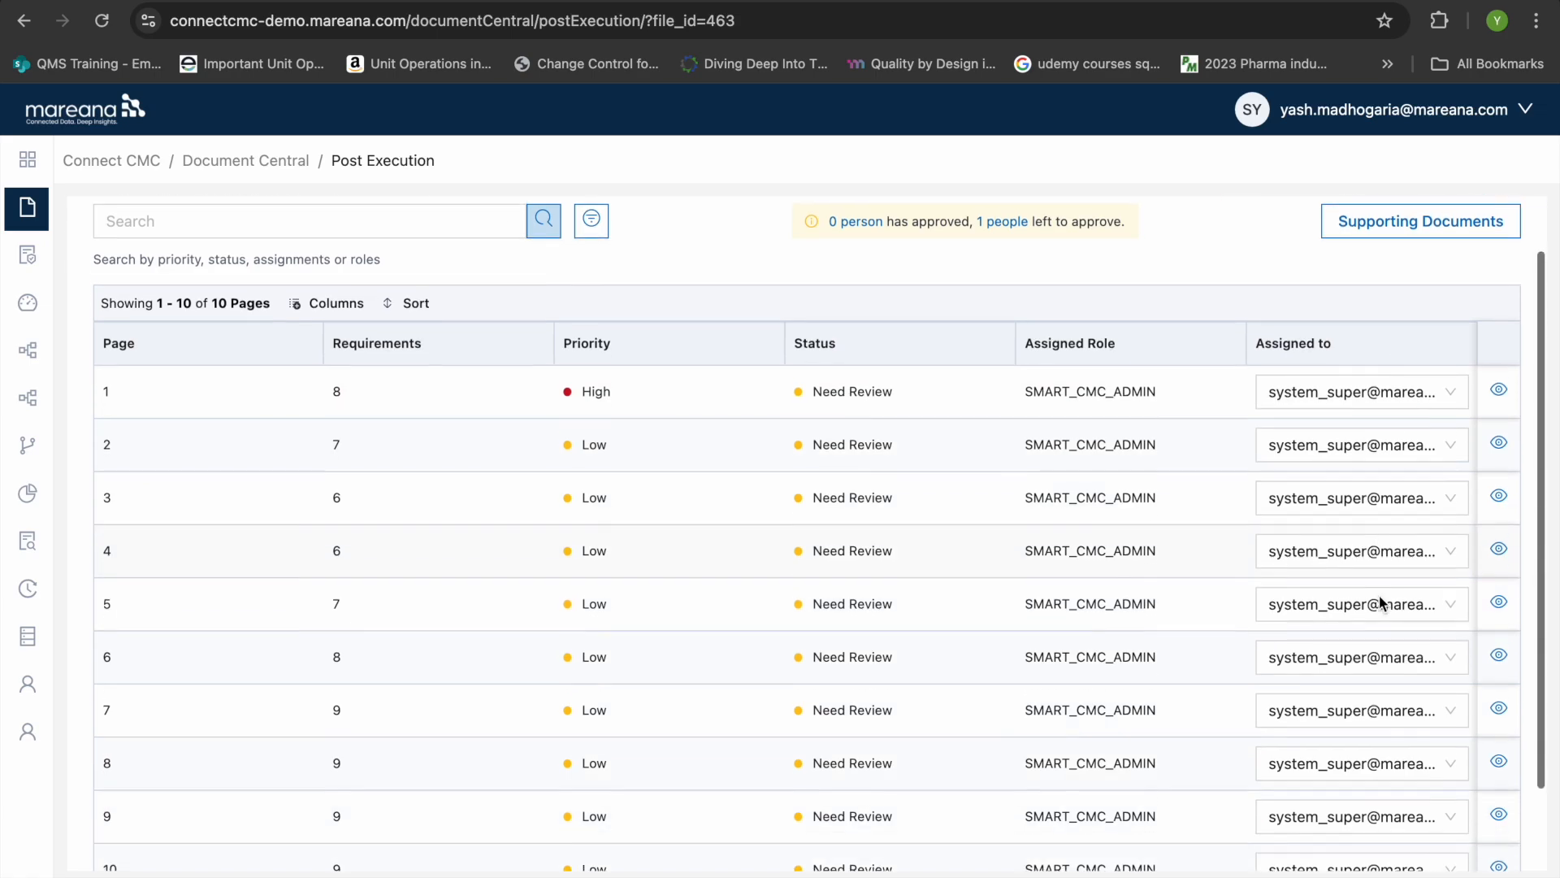
scroll(1378, 595, "up", 2)
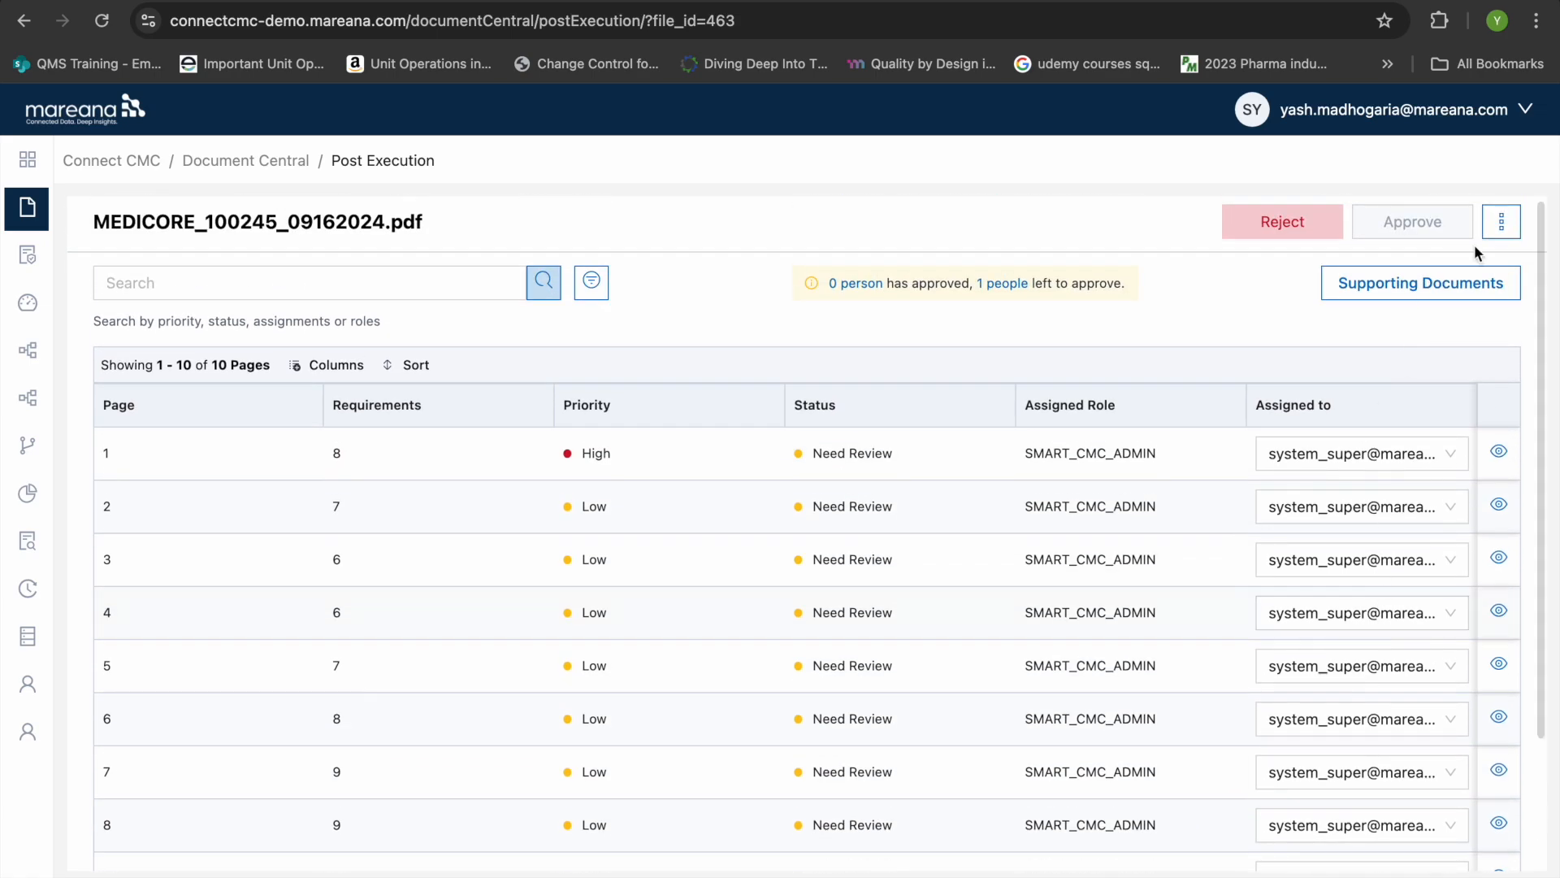
Open the approver selection and confirm the level 1 Quality Assurance Approver
left_click(1500, 231)
left_click(1417, 354)
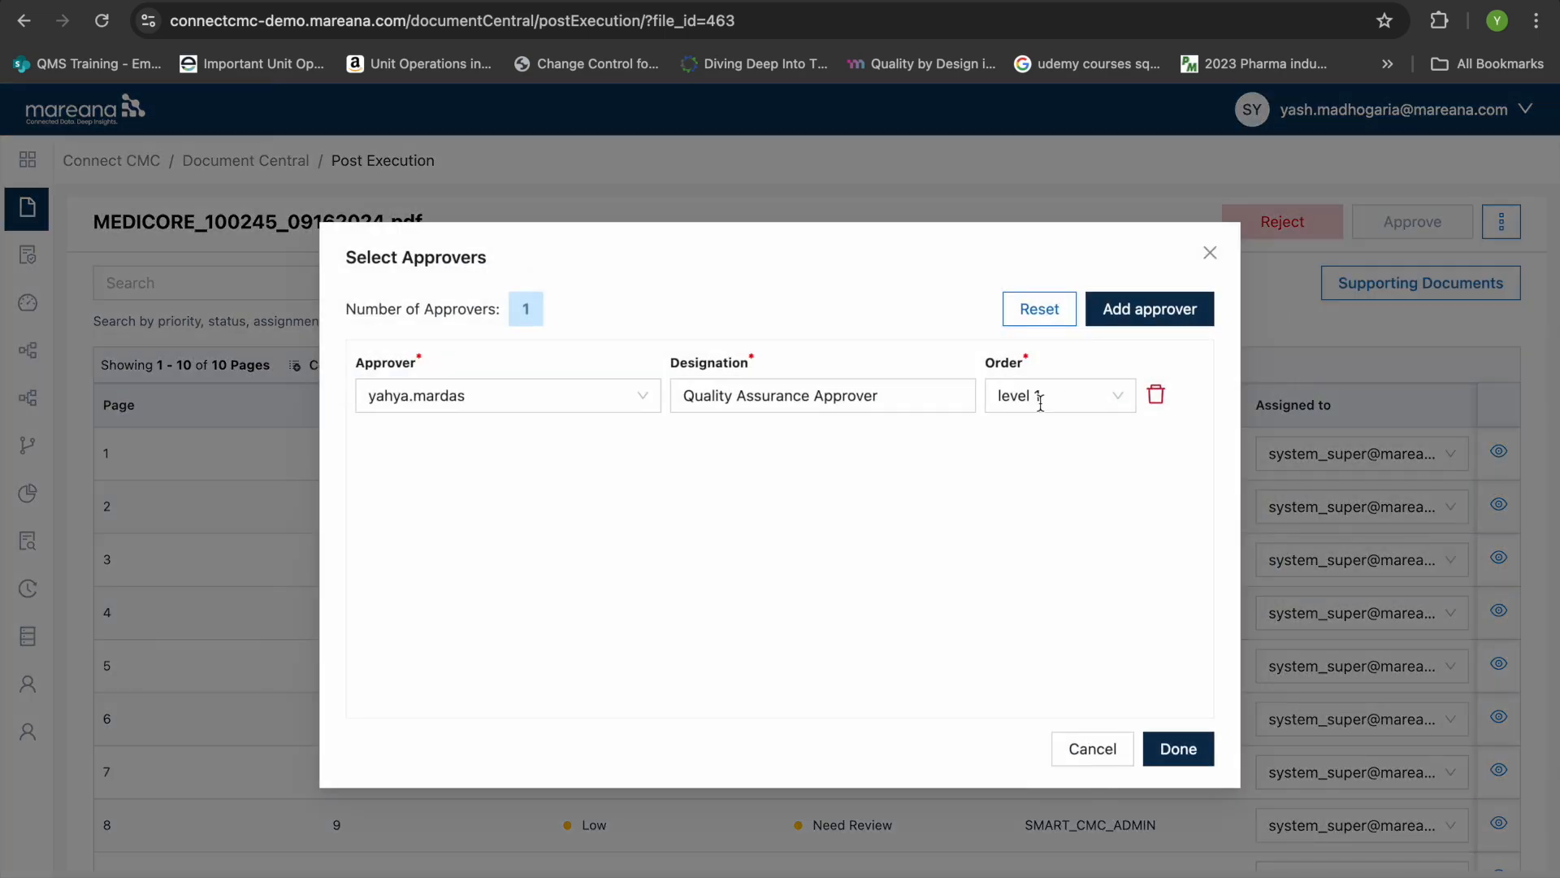
left_click(1170, 746)
Search all supporting documents for "medic" and associate the MEDICORE weight slip document with the batch record
left_click(1368, 292)
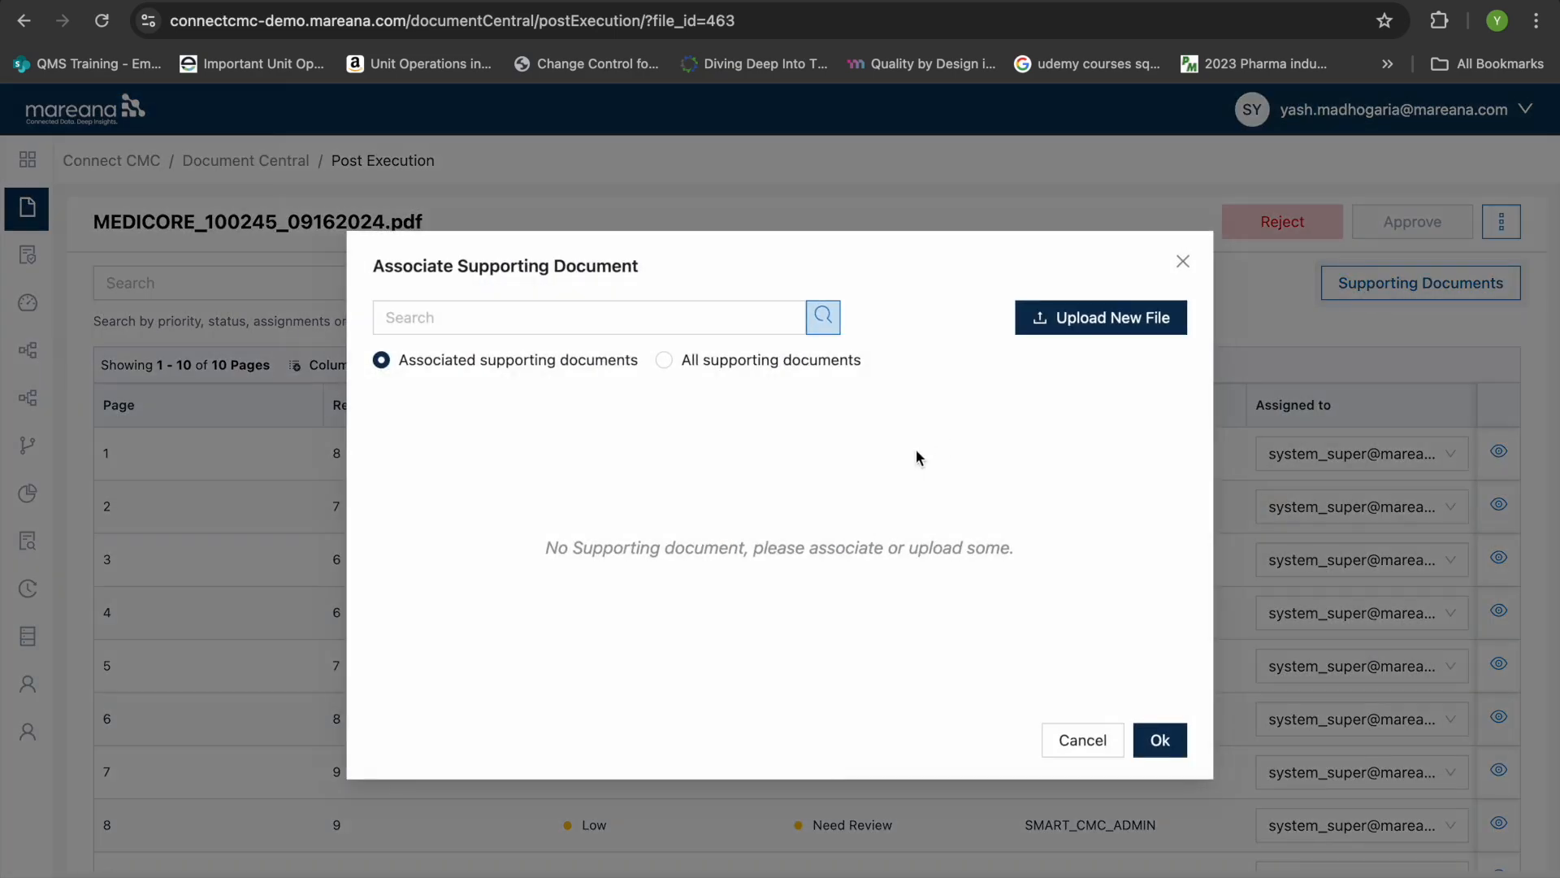
left_click(709, 323)
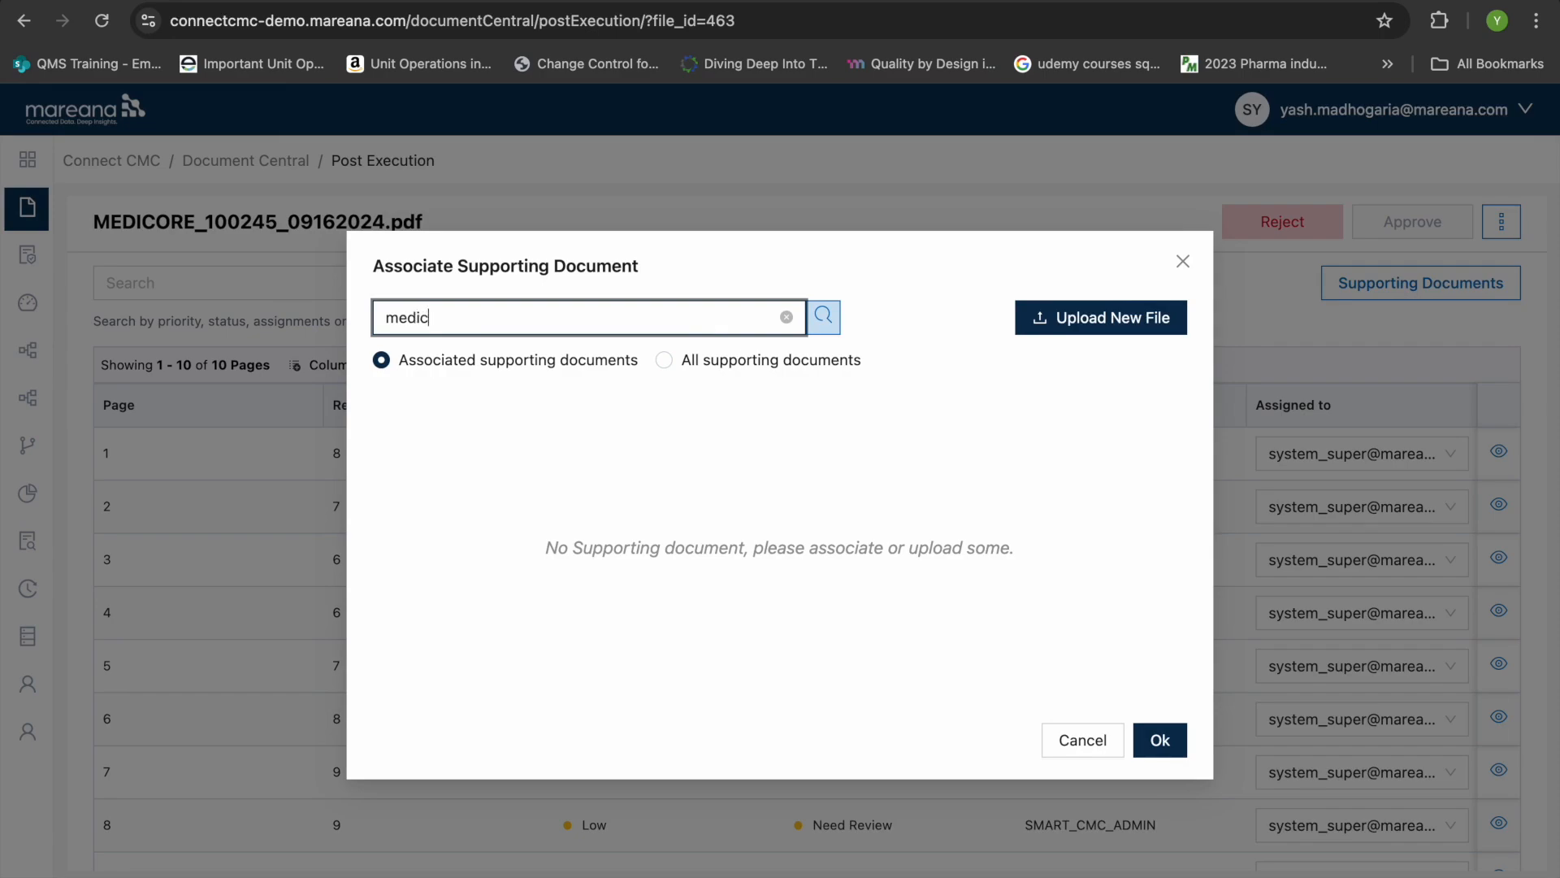
key("Return")
left_click(672, 367)
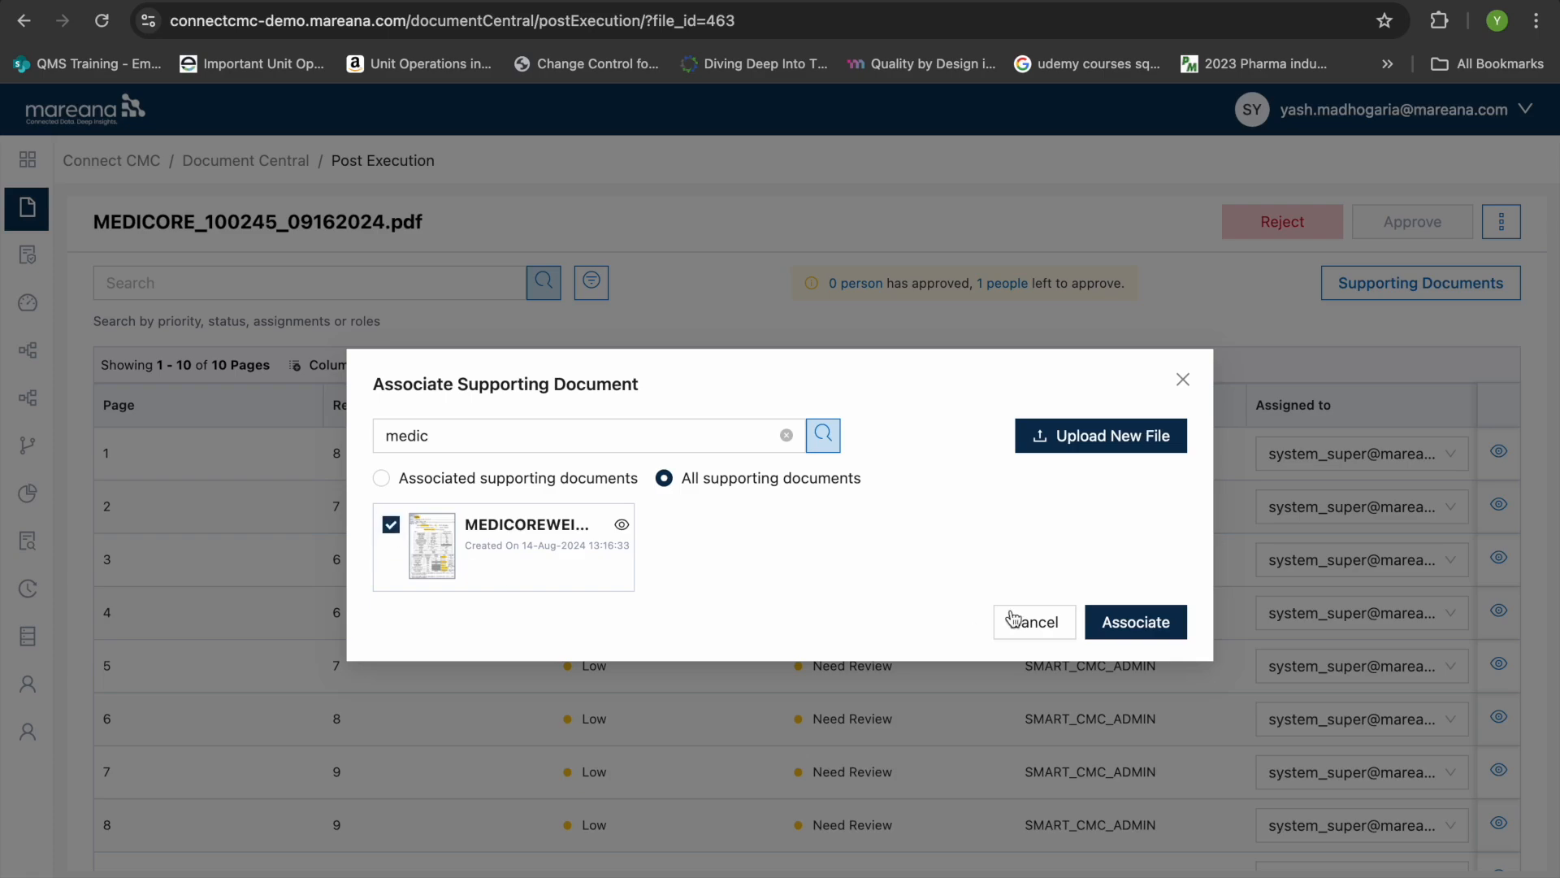
left_click(1109, 621)
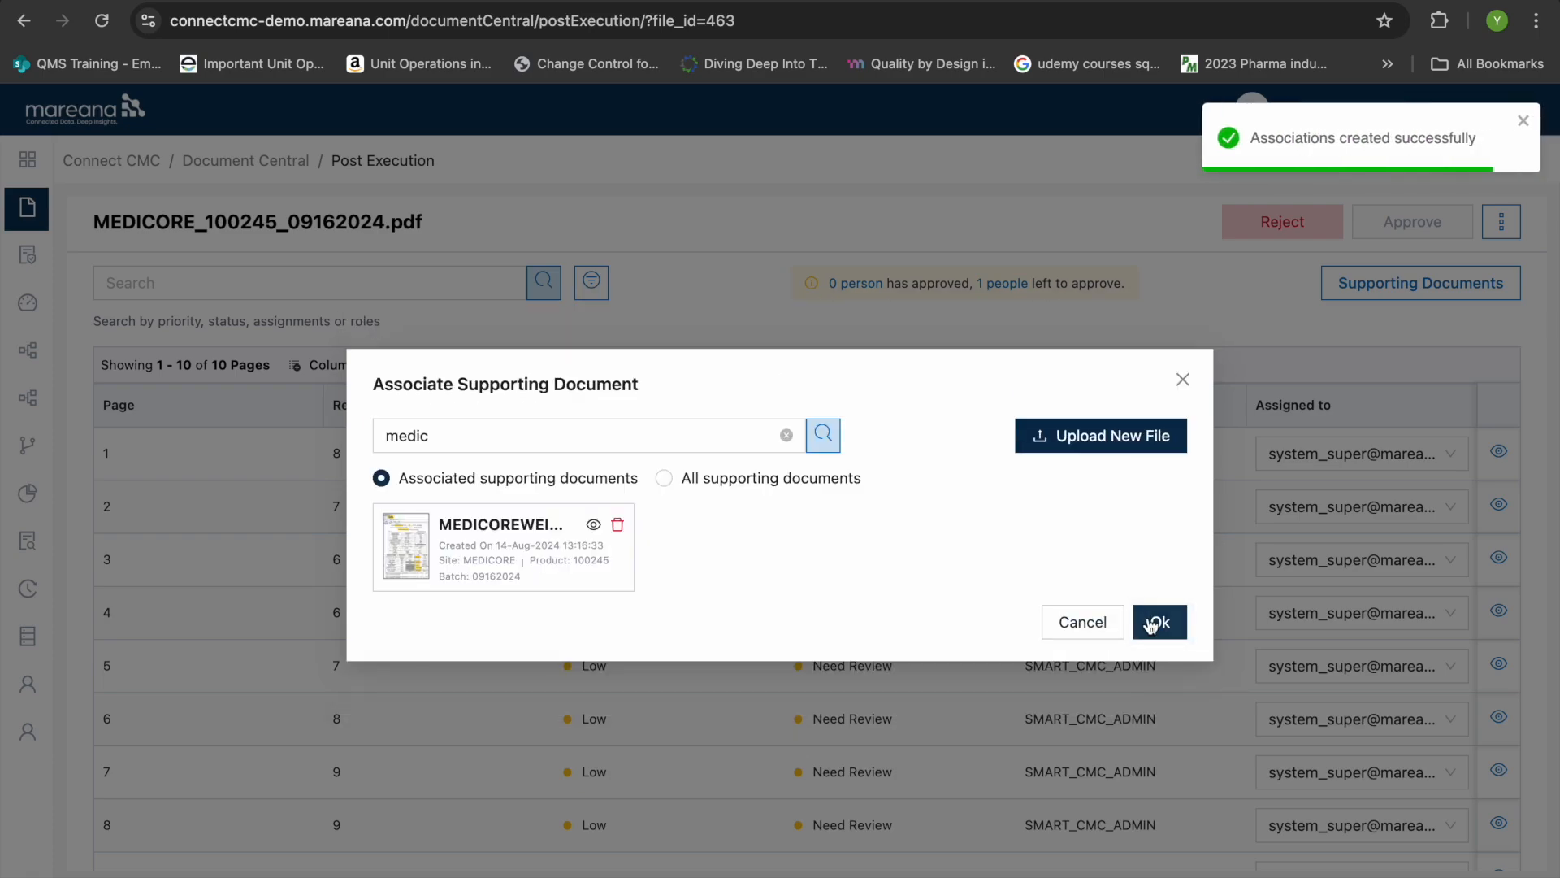
left_click(1157, 622)
Open page 1 for review and enter the comment "Enter in Sub-lot Values" on requirement 6
left_click(1496, 455)
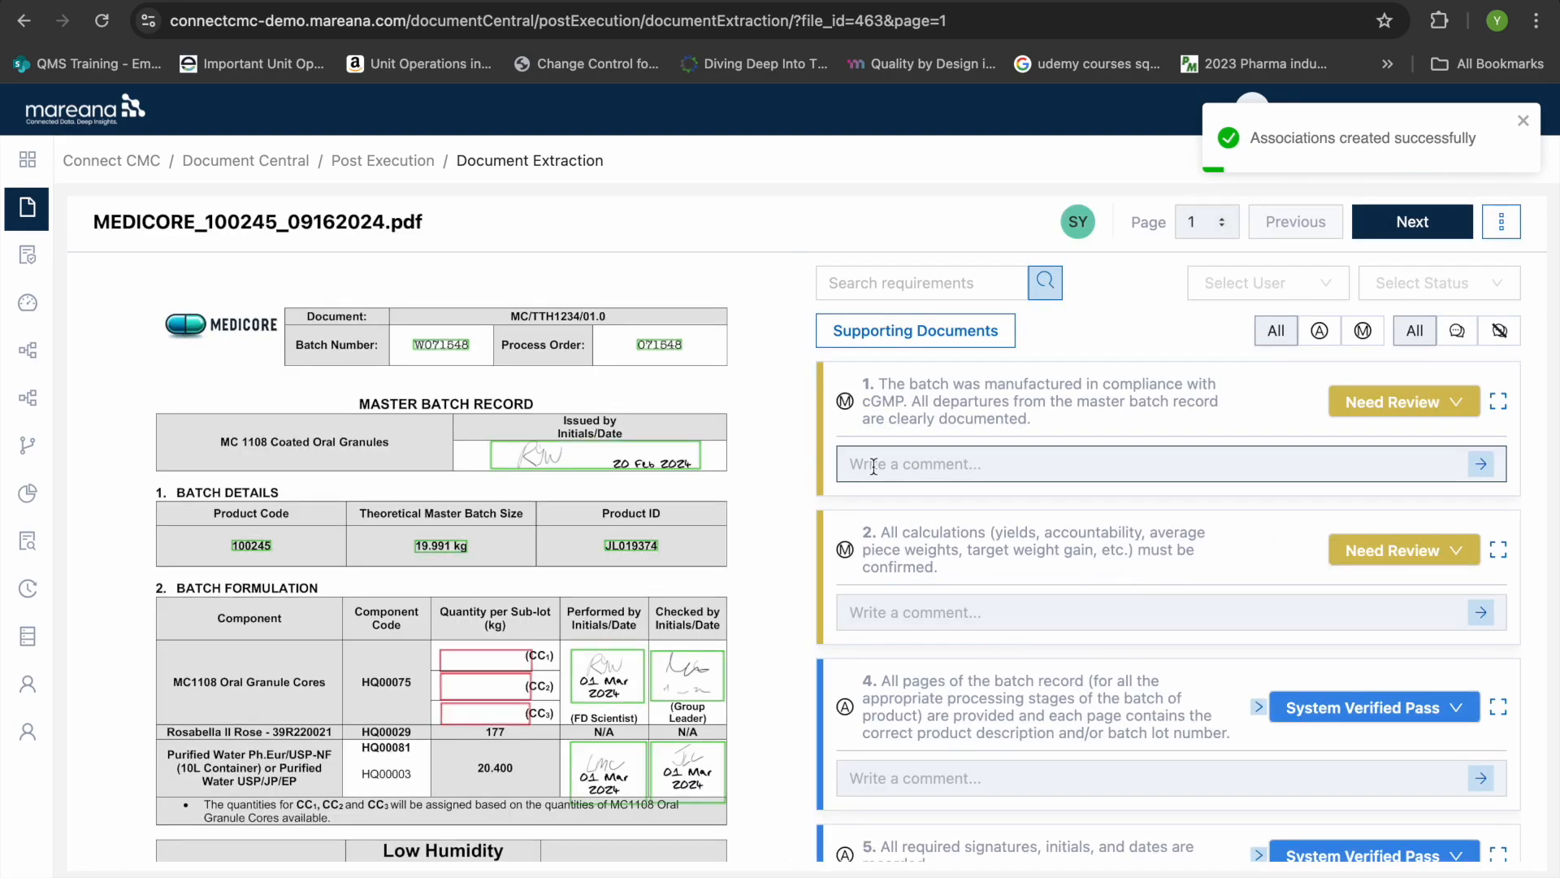
scroll(894, 731, "down", 3)
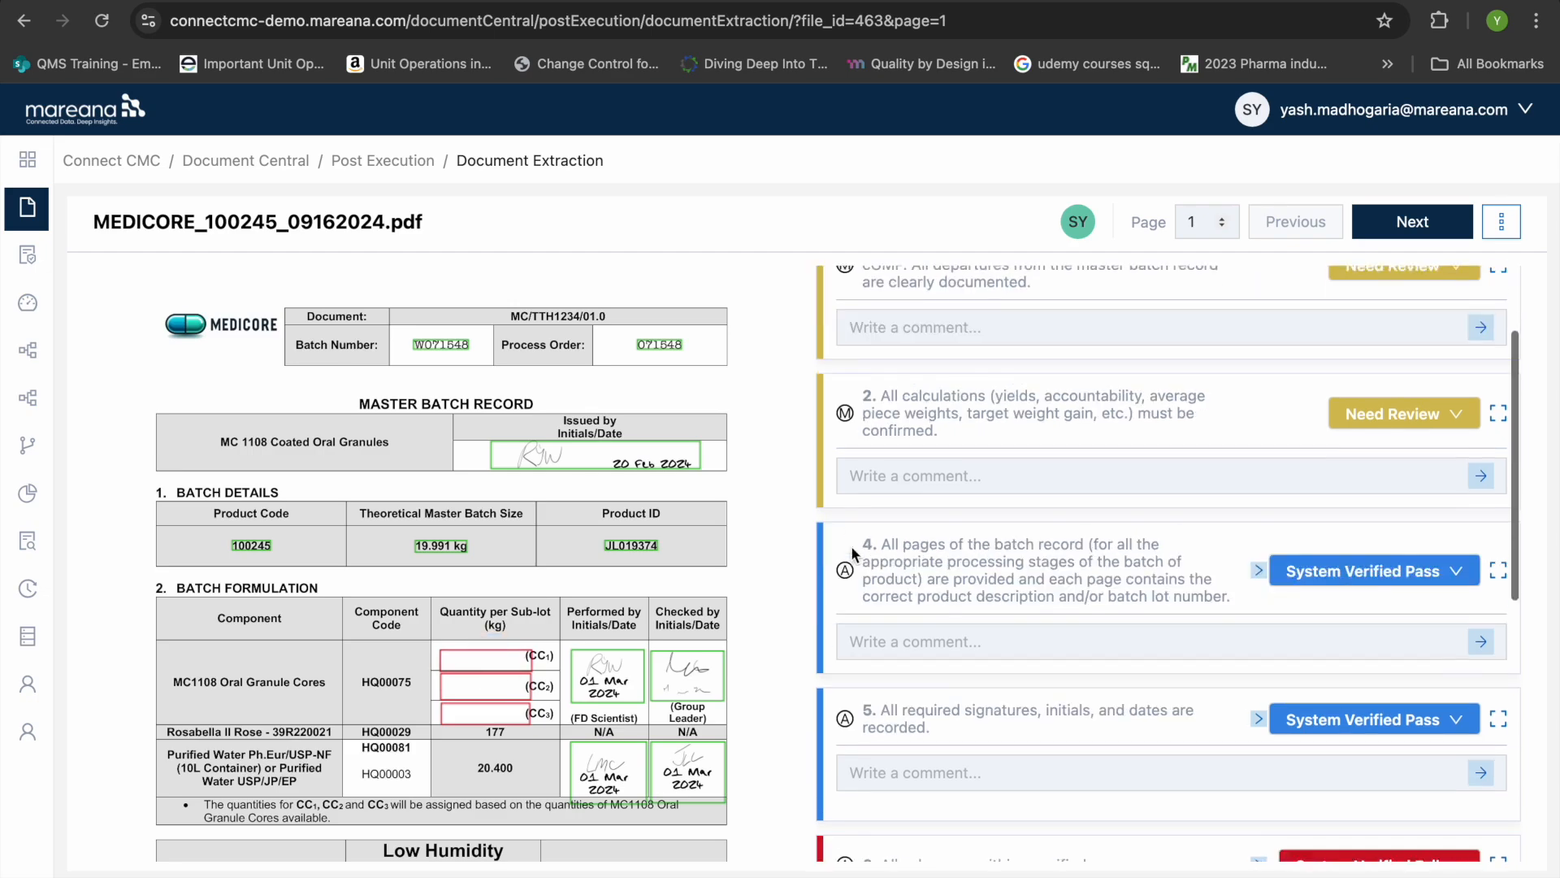
left_click(902, 790)
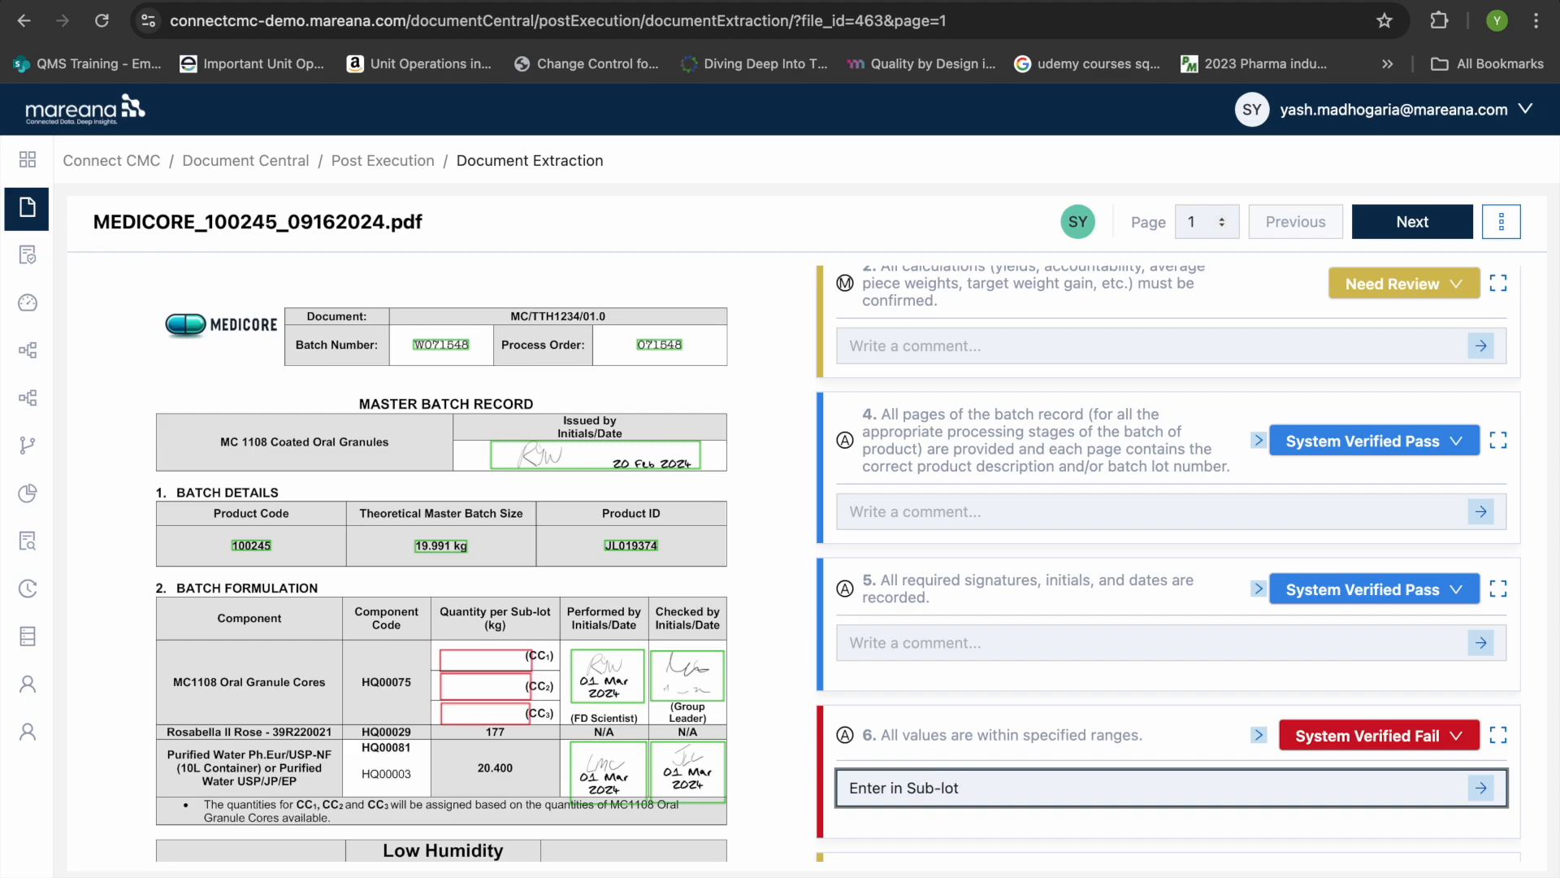
Set requirements 1 and 2 on page 1 to Pass
scroll(936, 703, "up", 3)
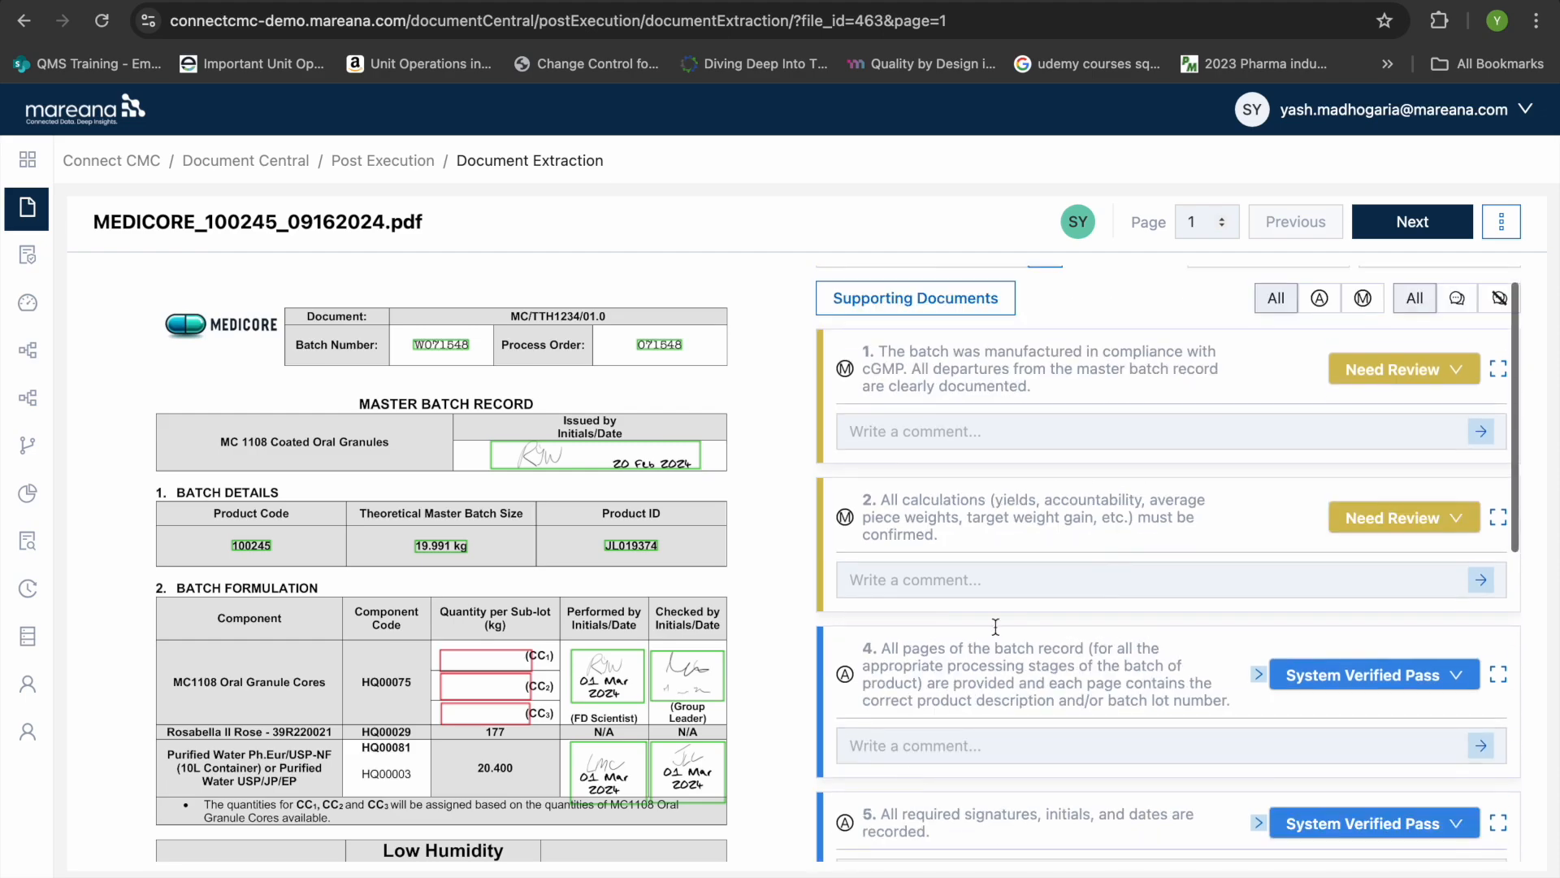
left_click(1373, 374)
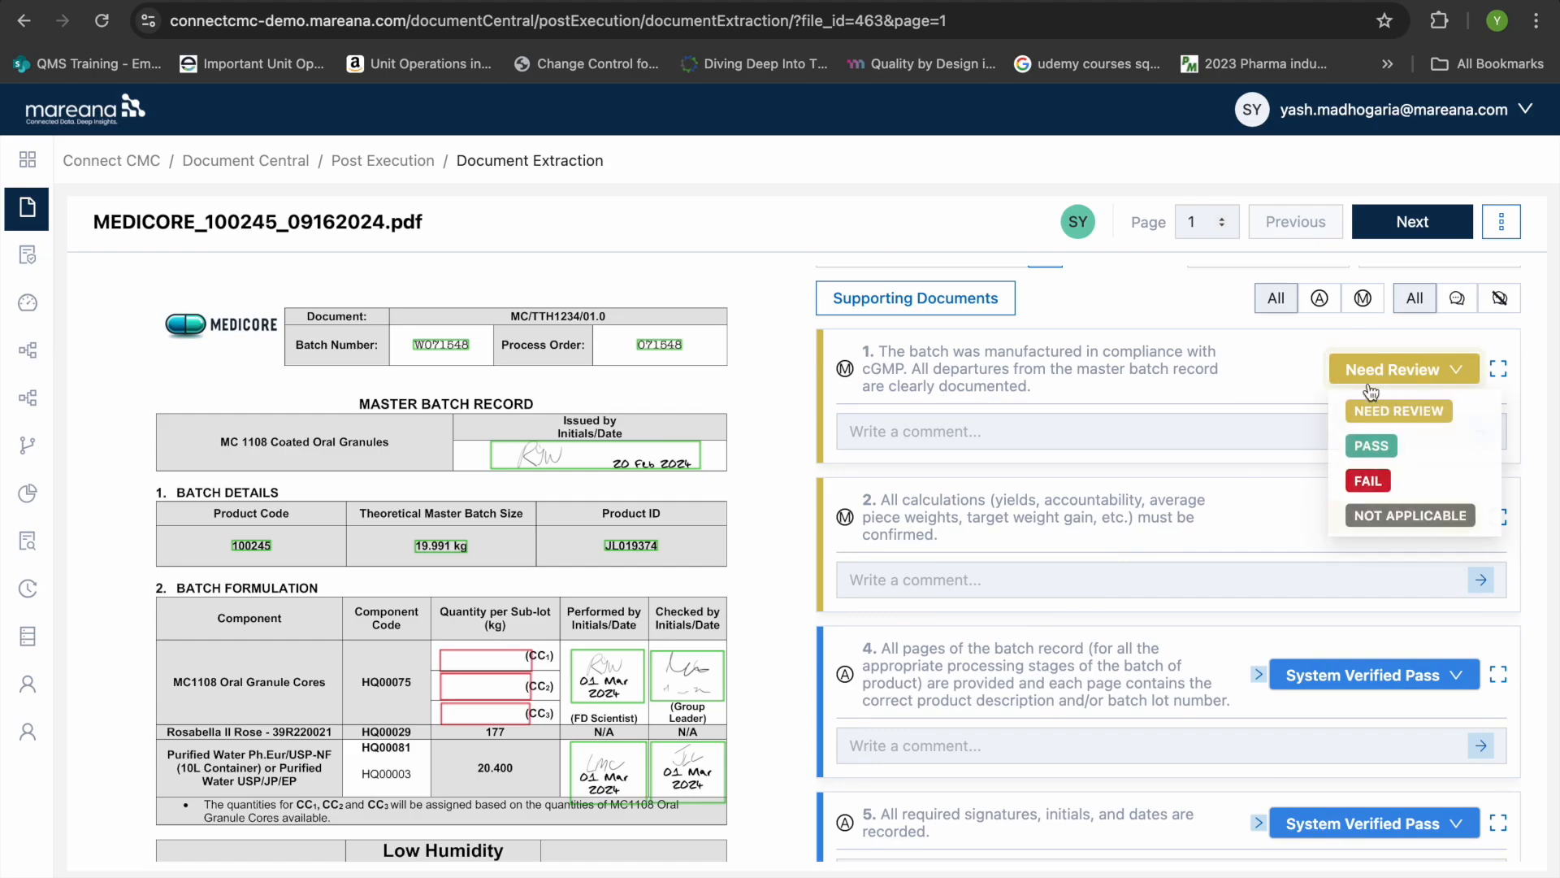
left_click(1361, 445)
left_click(1379, 515)
left_click(1365, 587)
Set requirements 7, 8 and 9 on page 1 to Pass
scroll(1365, 583, "down", 5)
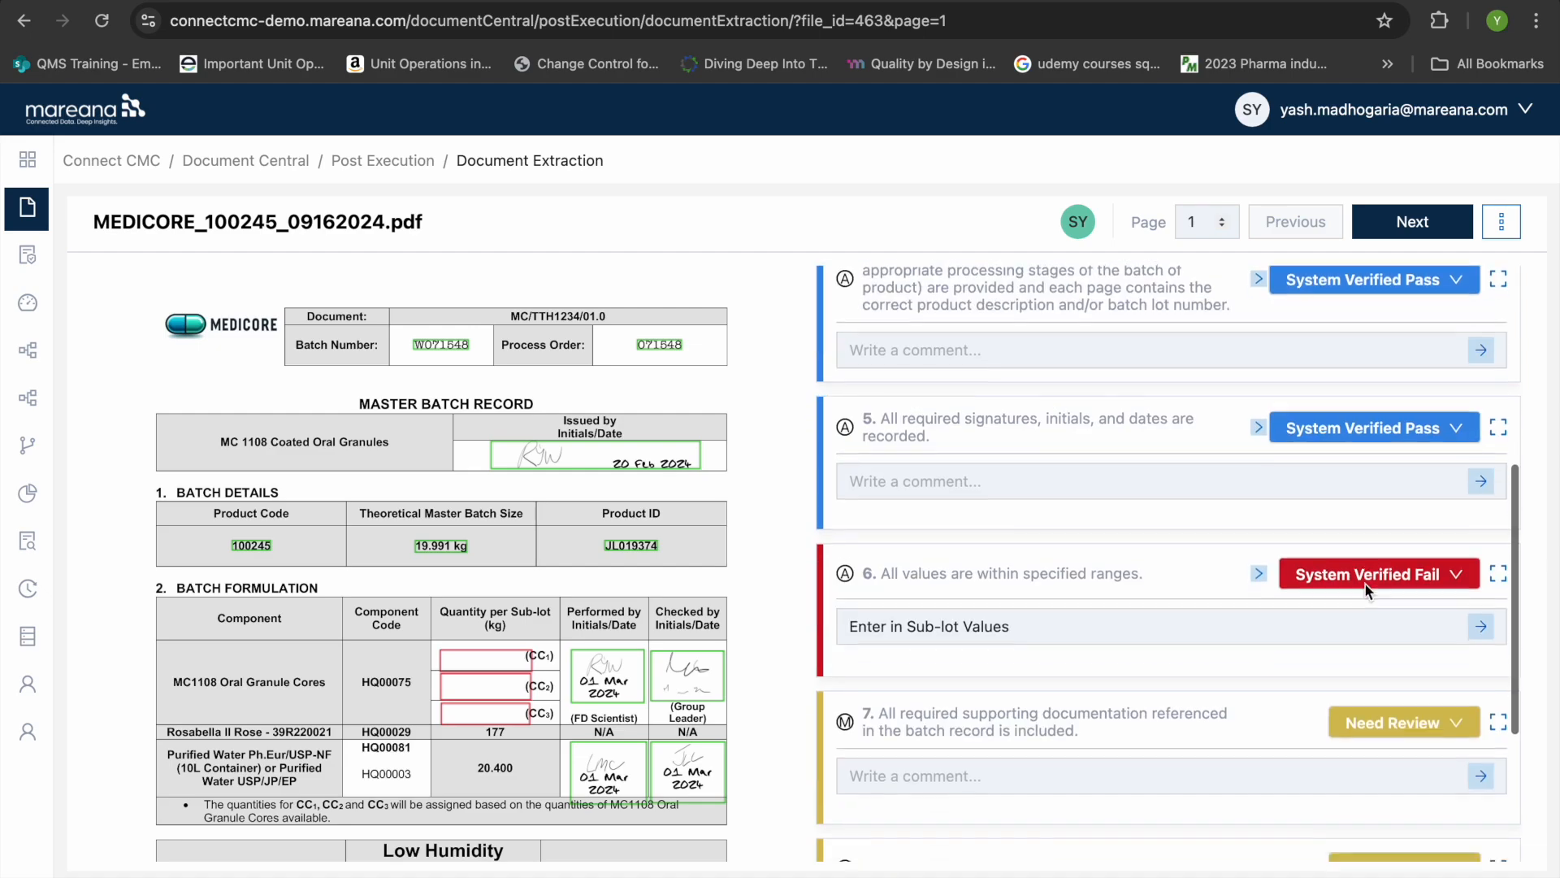
left_click(1372, 700)
left_click(1371, 777)
scroll(1365, 788, "down", 3)
left_click(1382, 631)
left_click(1370, 708)
scroll(1375, 715, "down", 1)
left_click(1396, 745)
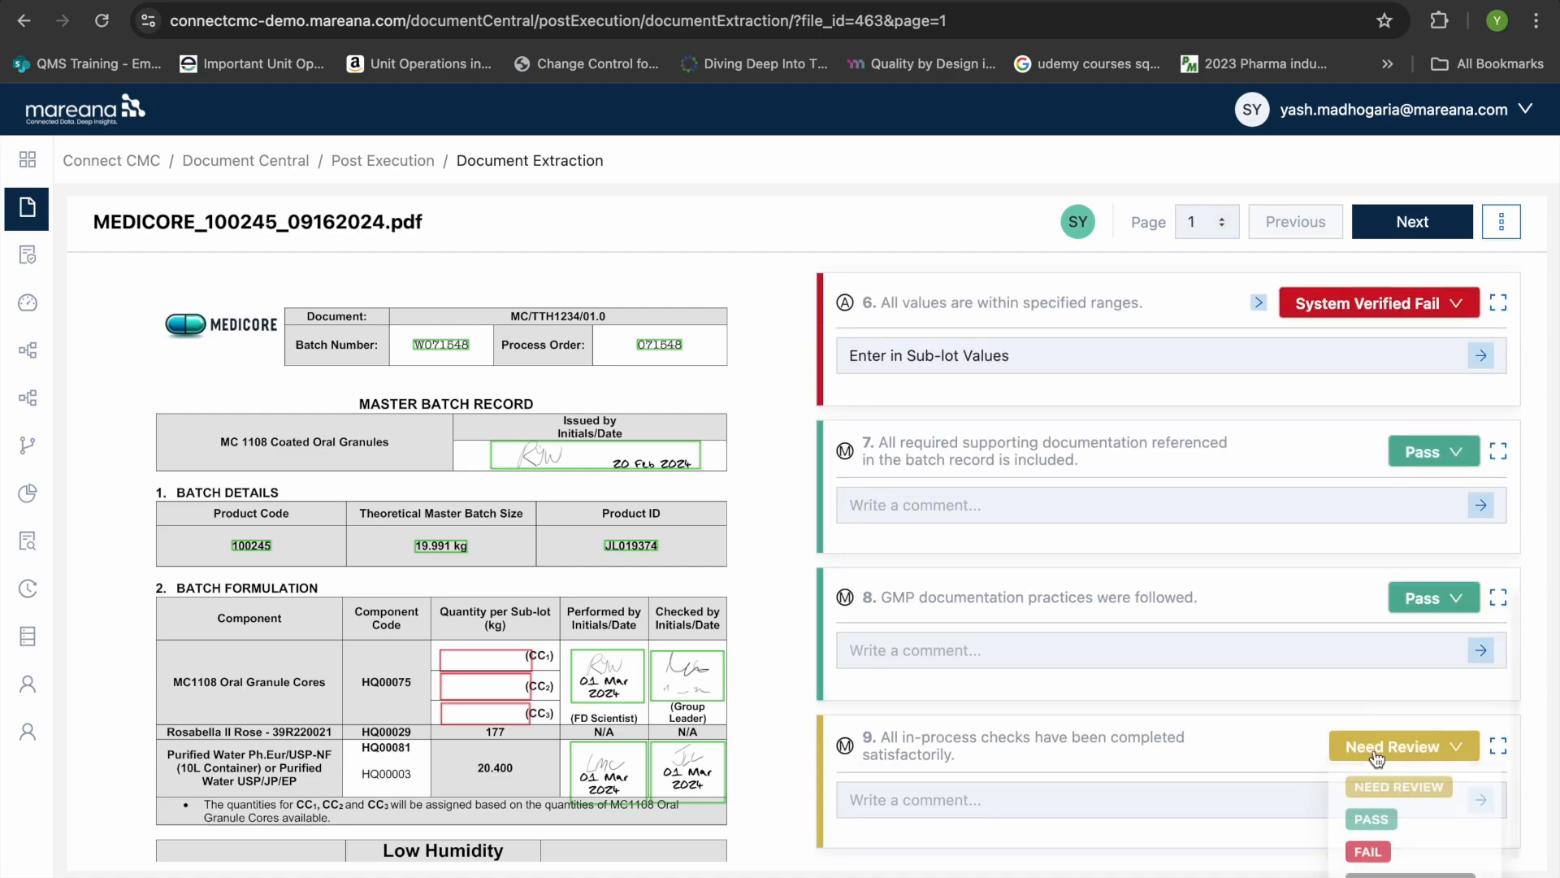
left_click(1370, 817)
Go to page 2 and set its requirements 1, 2, 7 and 8 to Pass
left_click(1400, 218)
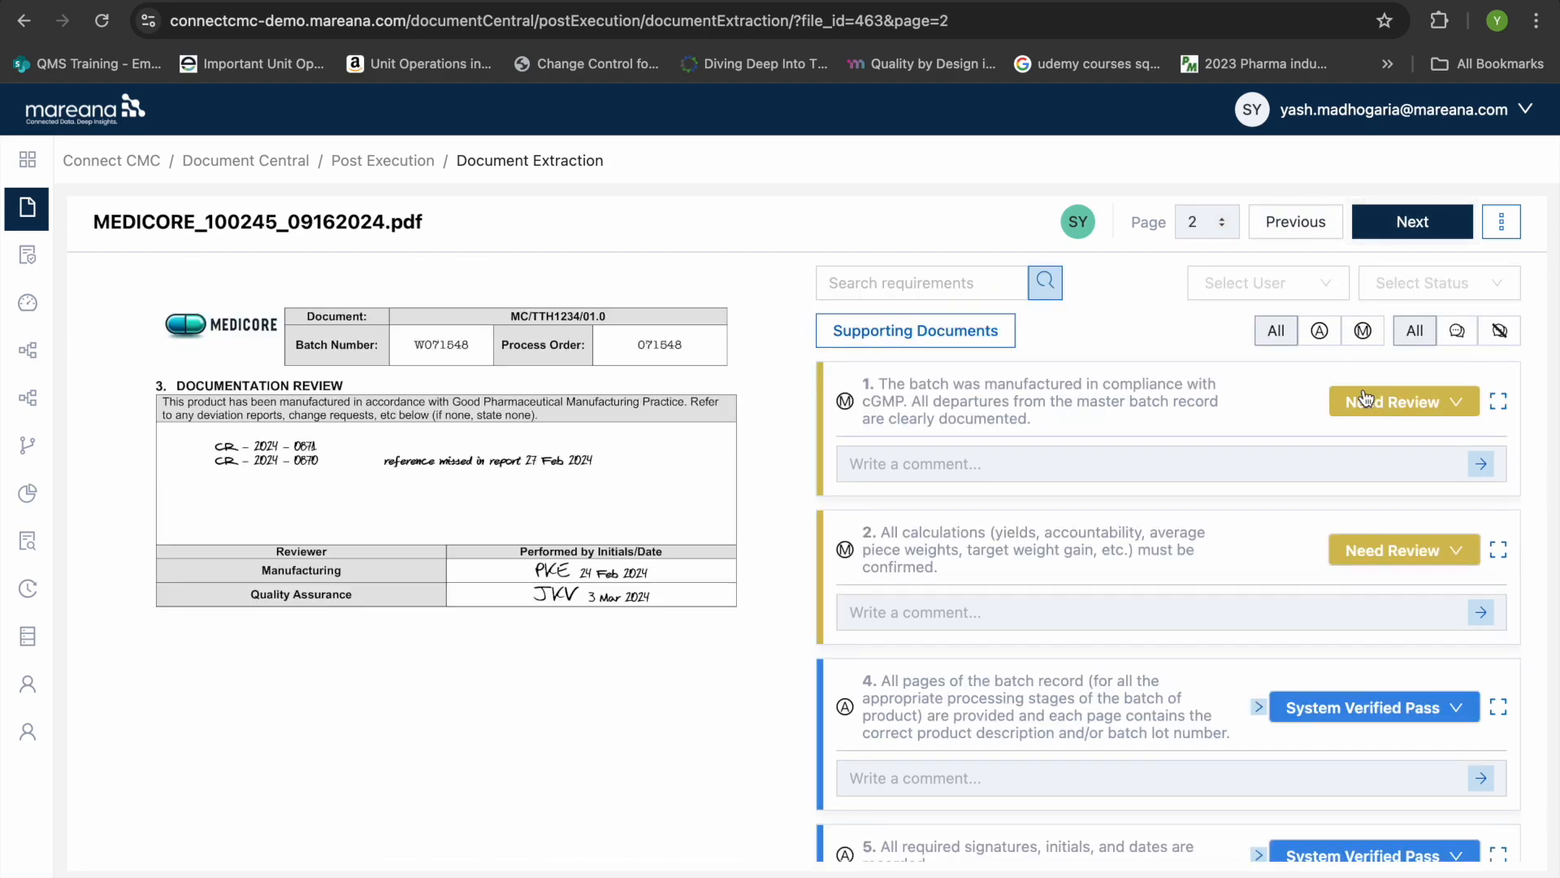
left_click(1404, 402)
left_click(1370, 480)
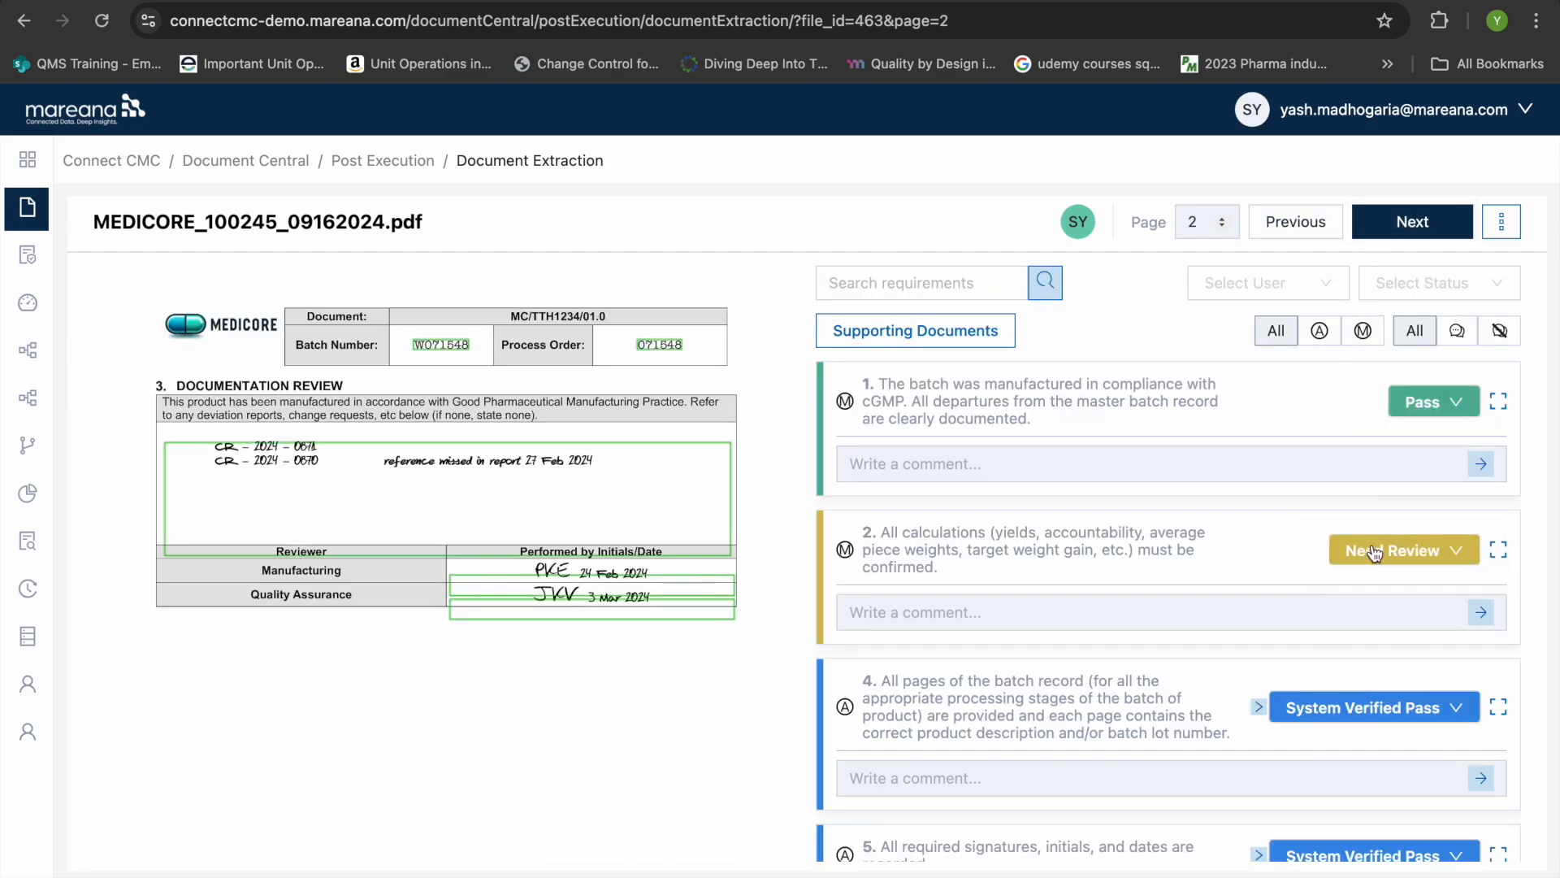
left_click(1373, 550)
left_click(1370, 628)
scroll(1373, 650, "down", 3)
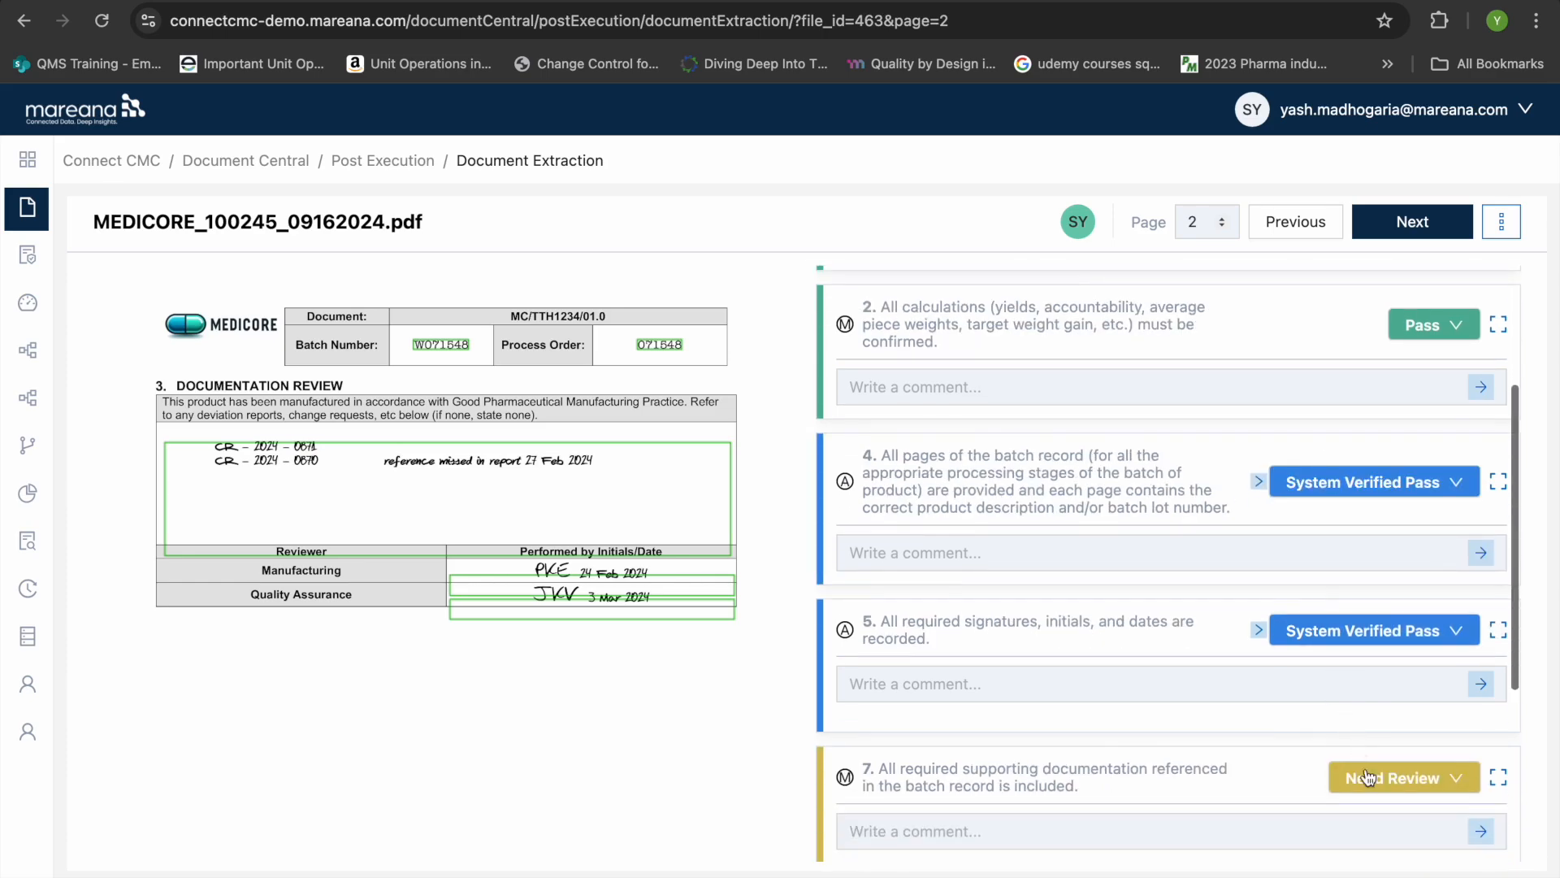
left_click(1381, 631)
left_click(1396, 664)
scroll(1264, 724, "down", 2)
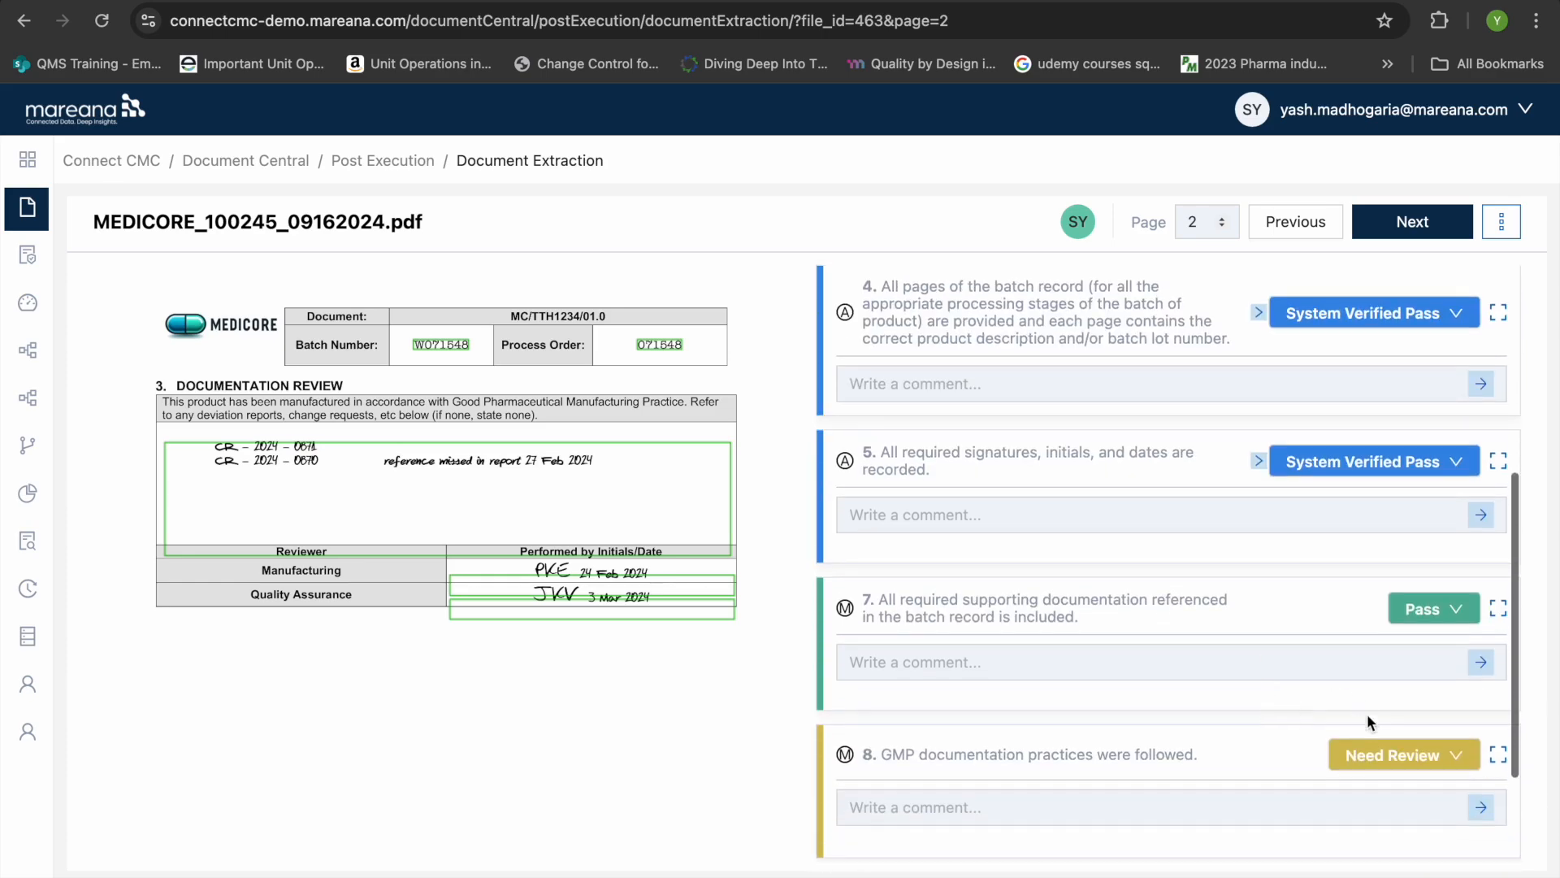
left_click(1352, 755)
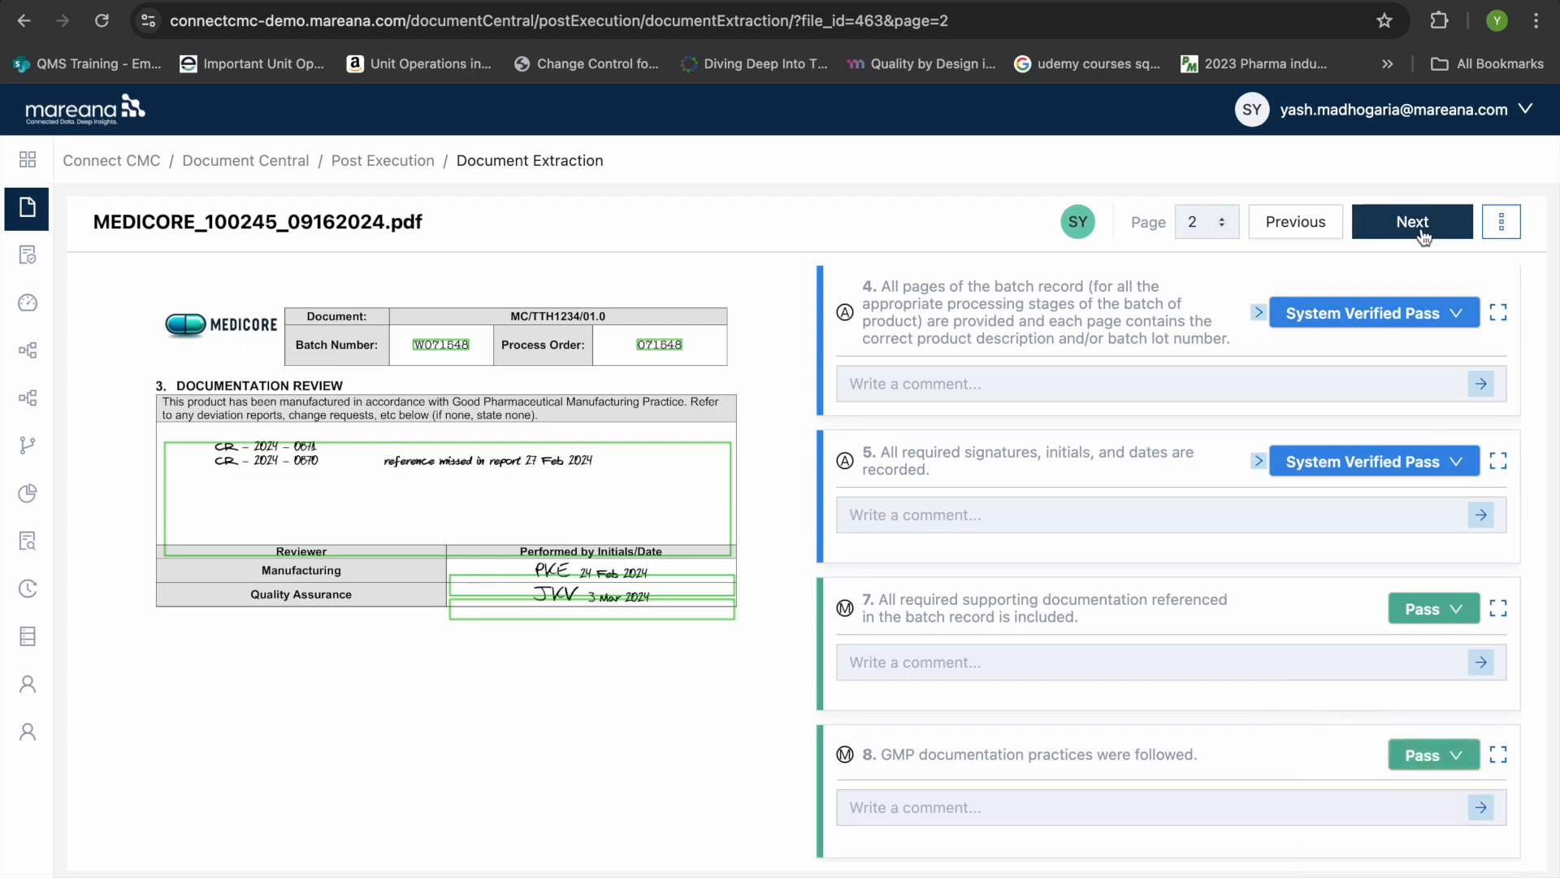
Go to page 3, set its requirements 1, 2, 7, 8 and 9 to Pass, and advance to page 4
left_click(1413, 222)
left_click(1387, 407)
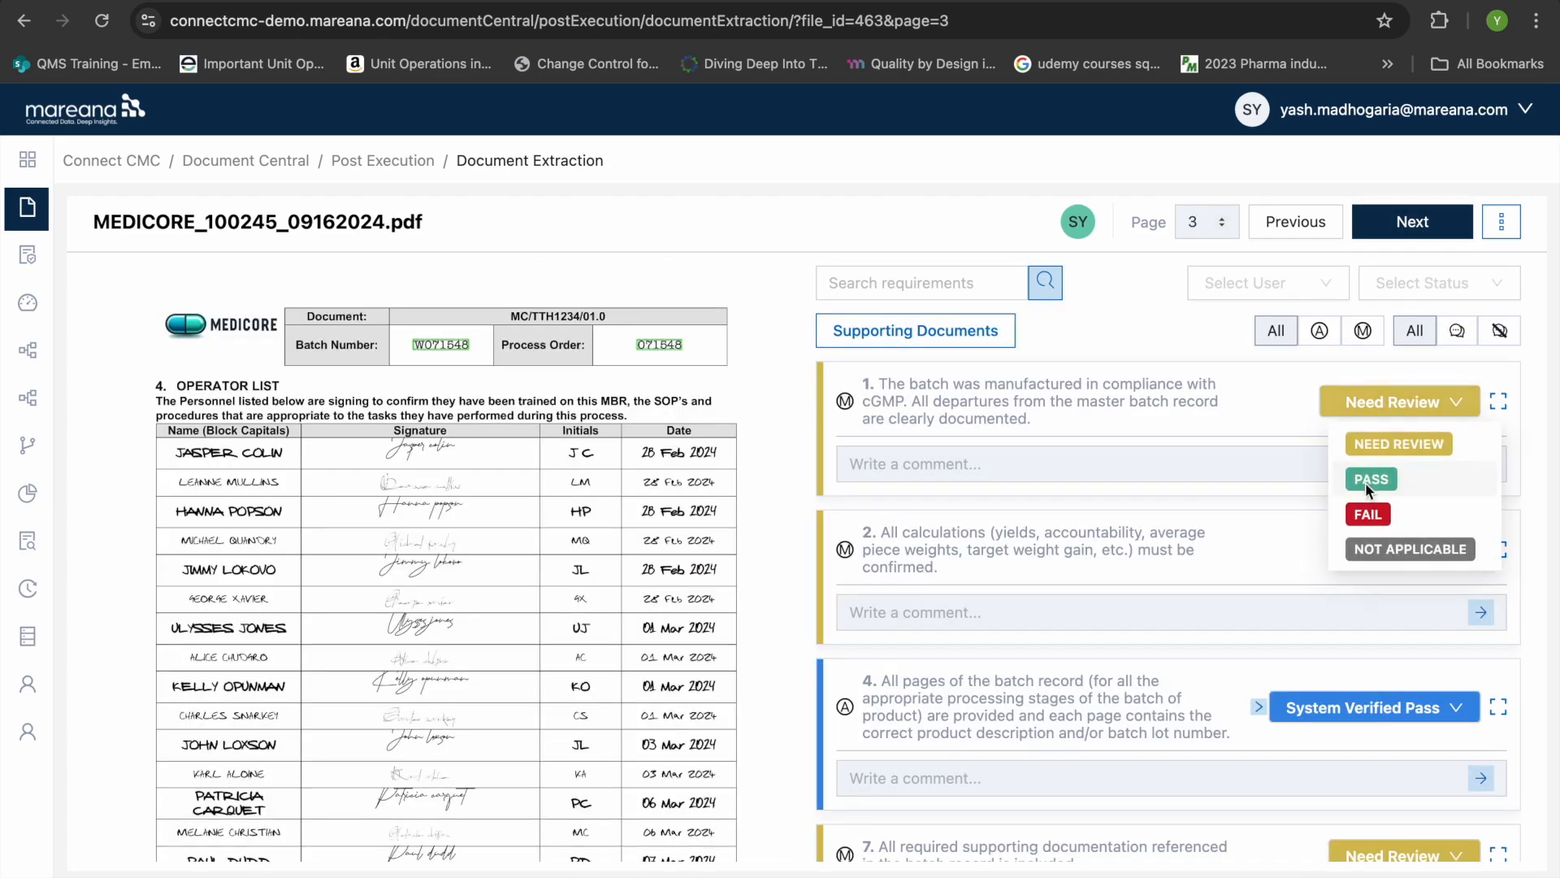
left_click(1365, 481)
left_click(1362, 510)
left_click(1372, 585)
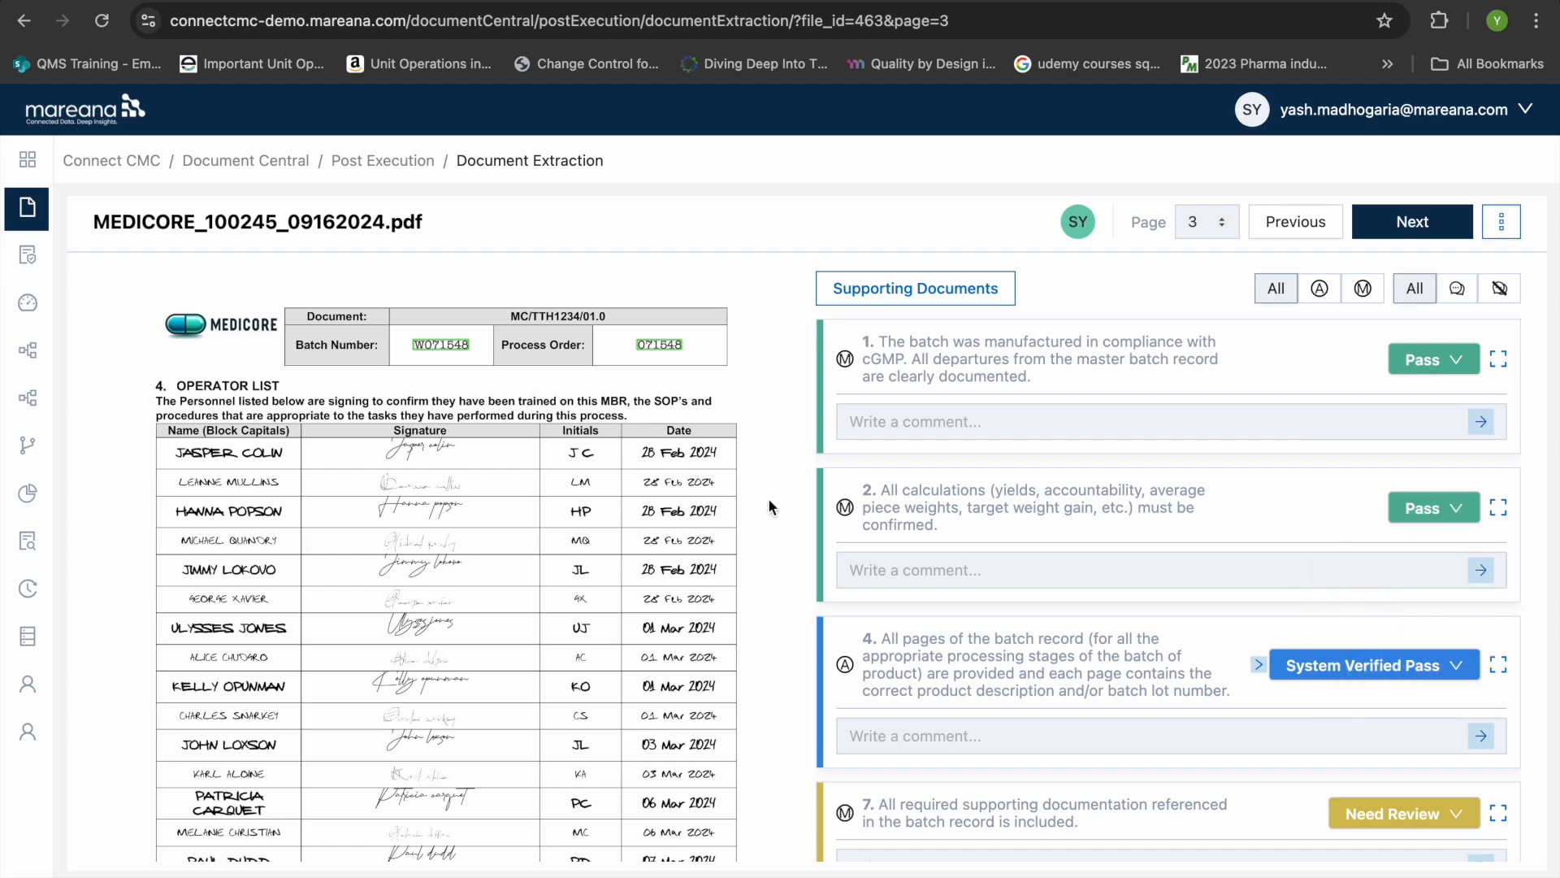
scroll(922, 471, "down", 5)
left_click(1348, 452)
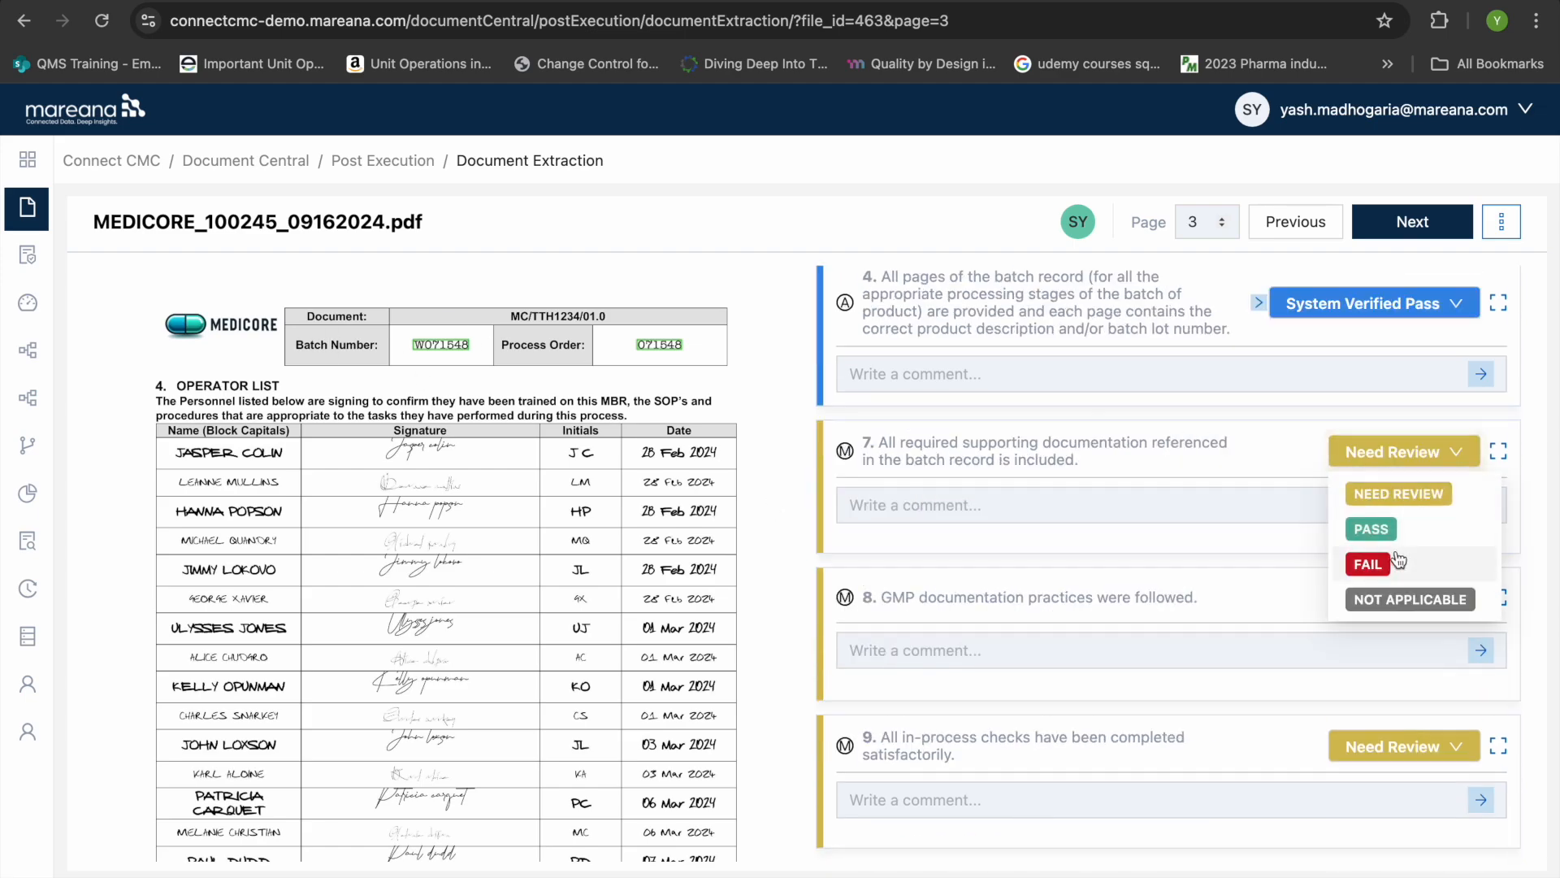
left_click(1372, 529)
left_click(1391, 599)
left_click(1372, 674)
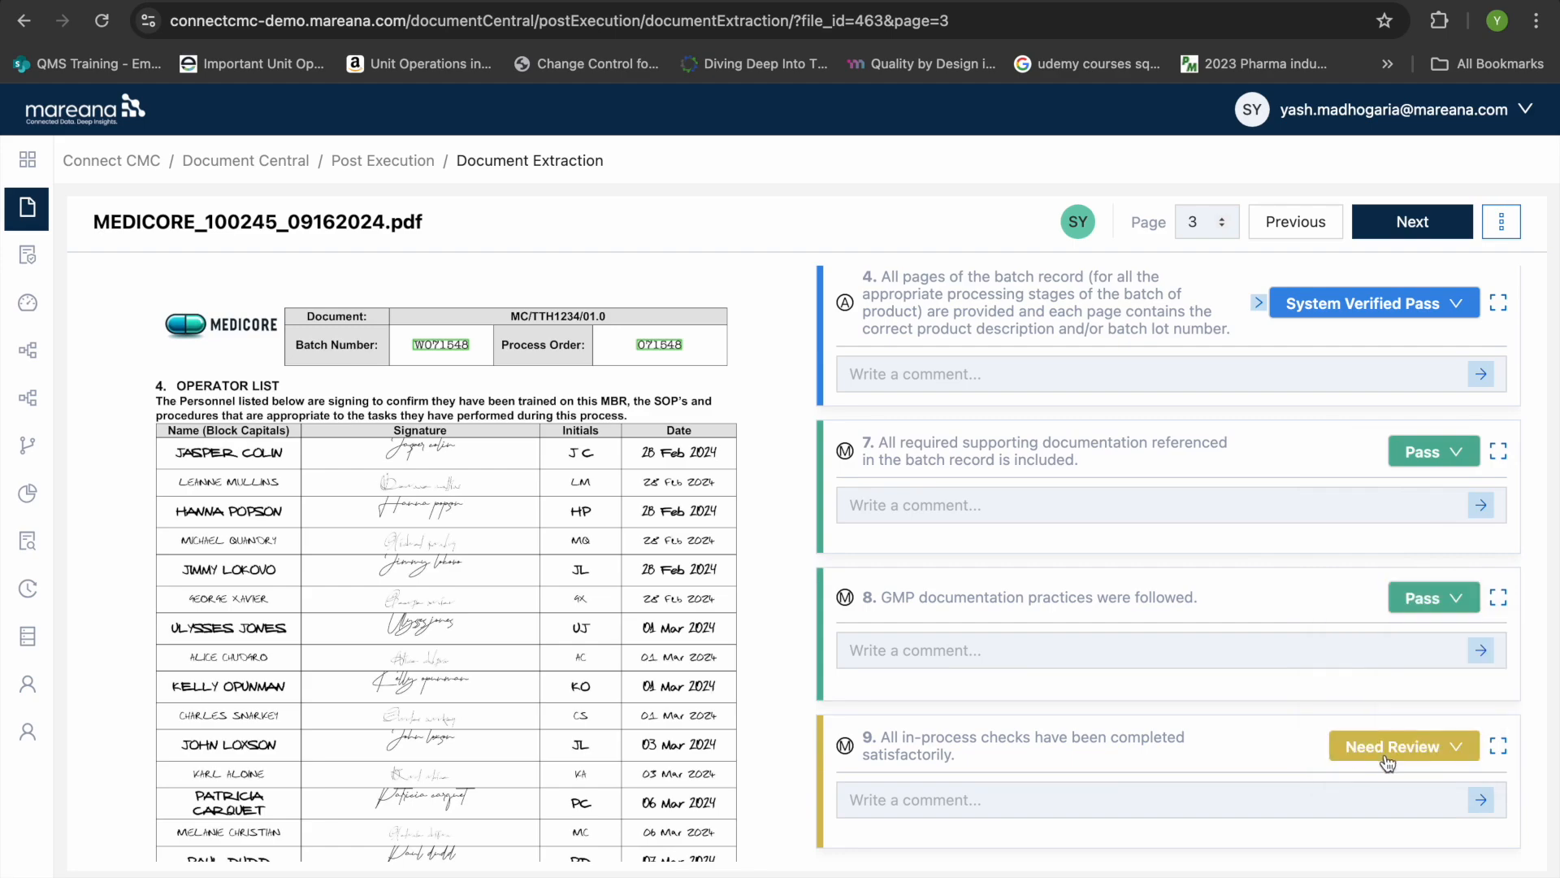
left_click(1375, 749)
left_click(1412, 222)
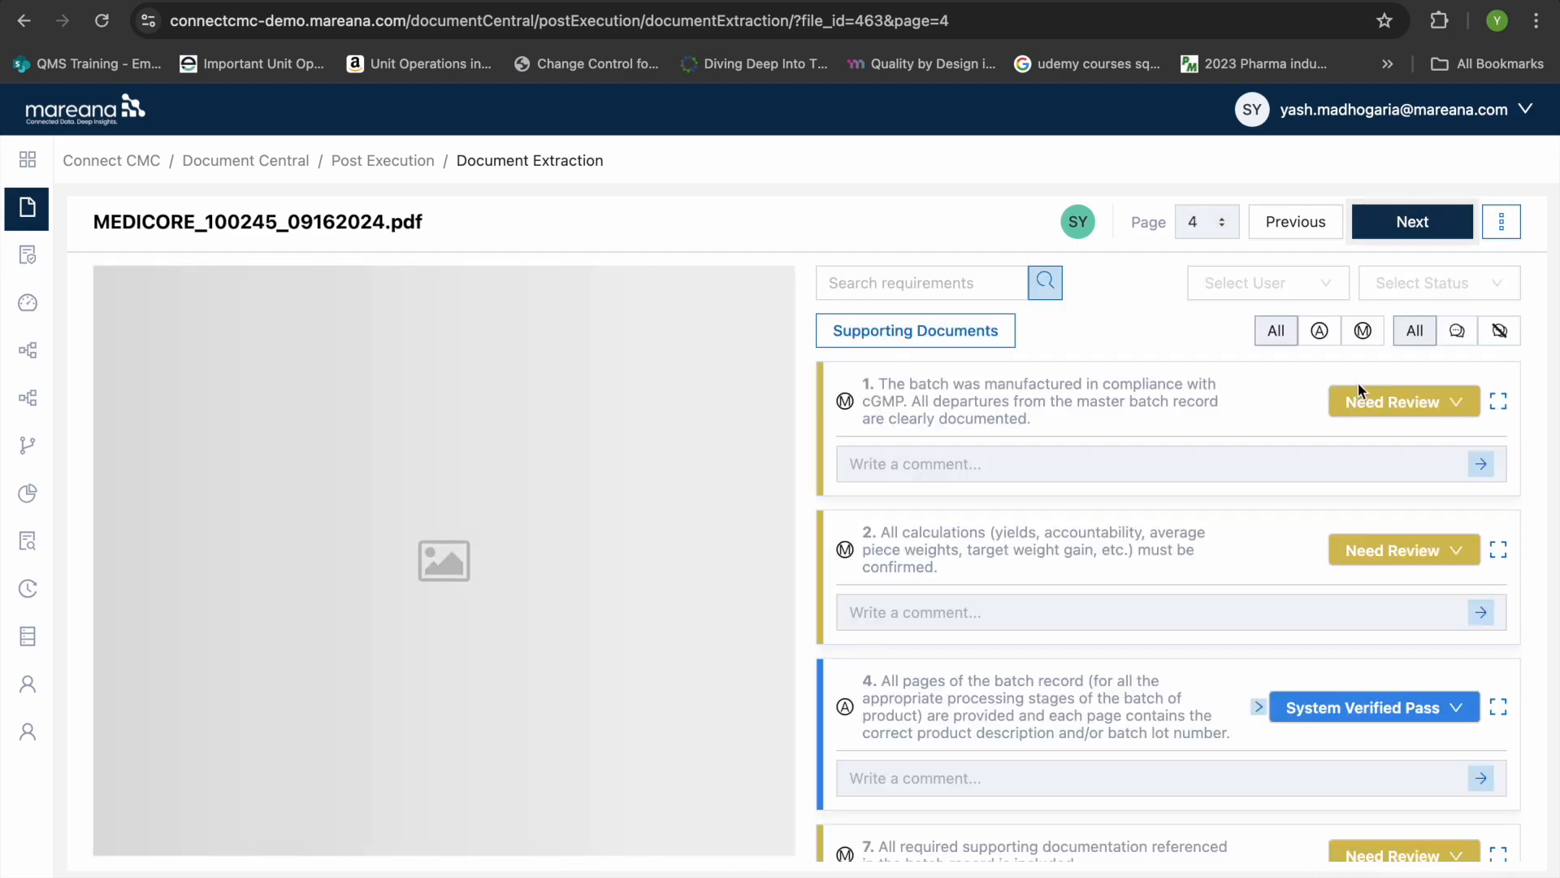
Set requirements 1 and 2 on page 4 to Pass
left_click(1369, 400)
left_click(1370, 477)
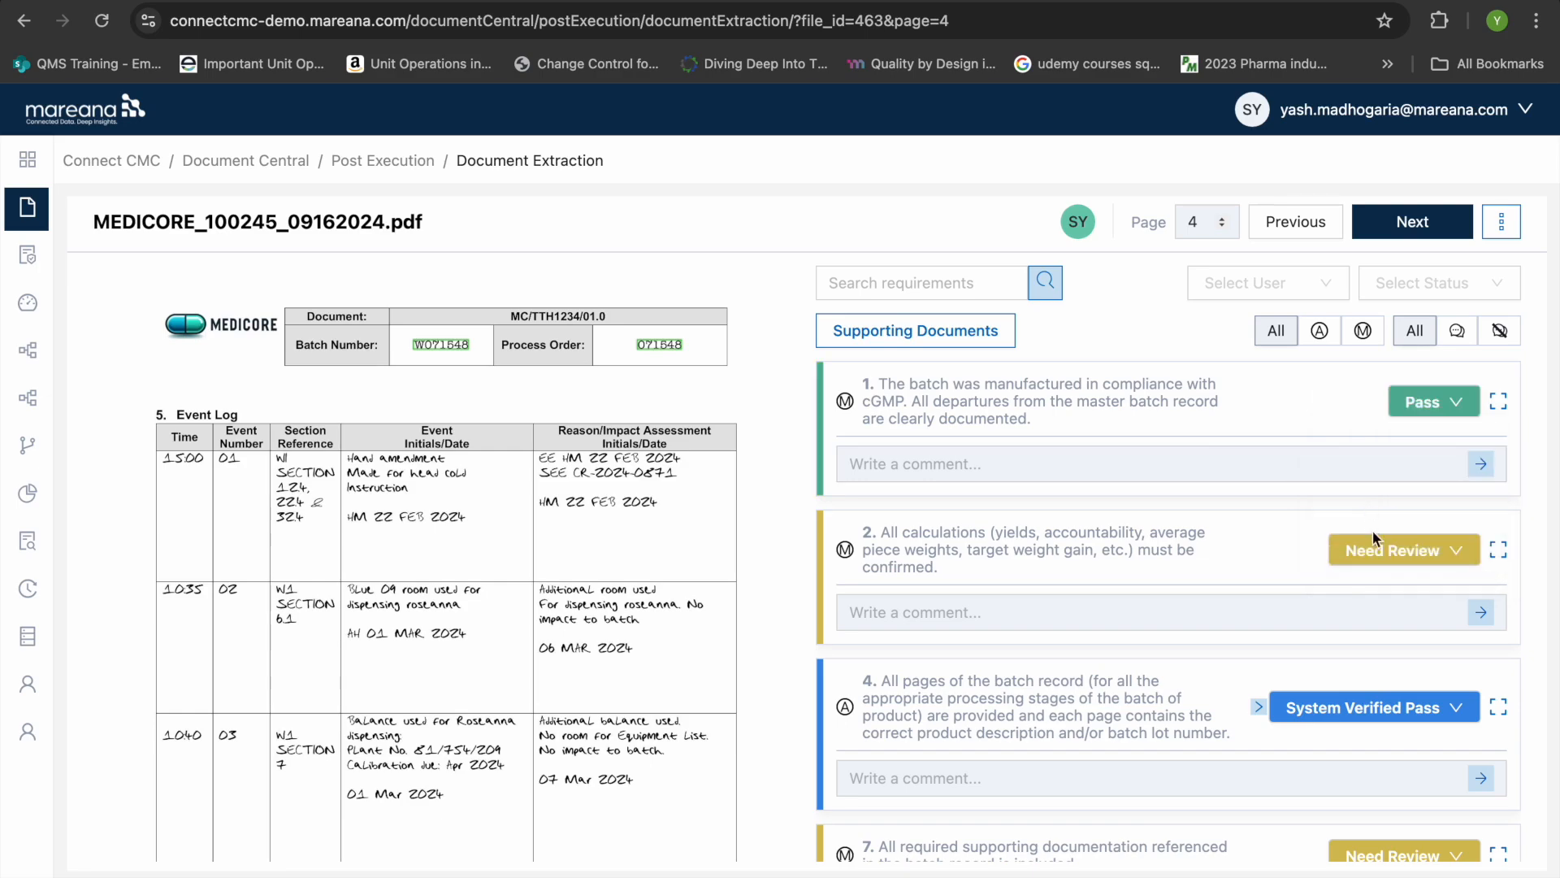
left_click(1391, 550)
left_click(1369, 620)
Set requirements 7, 8 and 9 on page 4 to Pass
scroll(1264, 695, "down", 2)
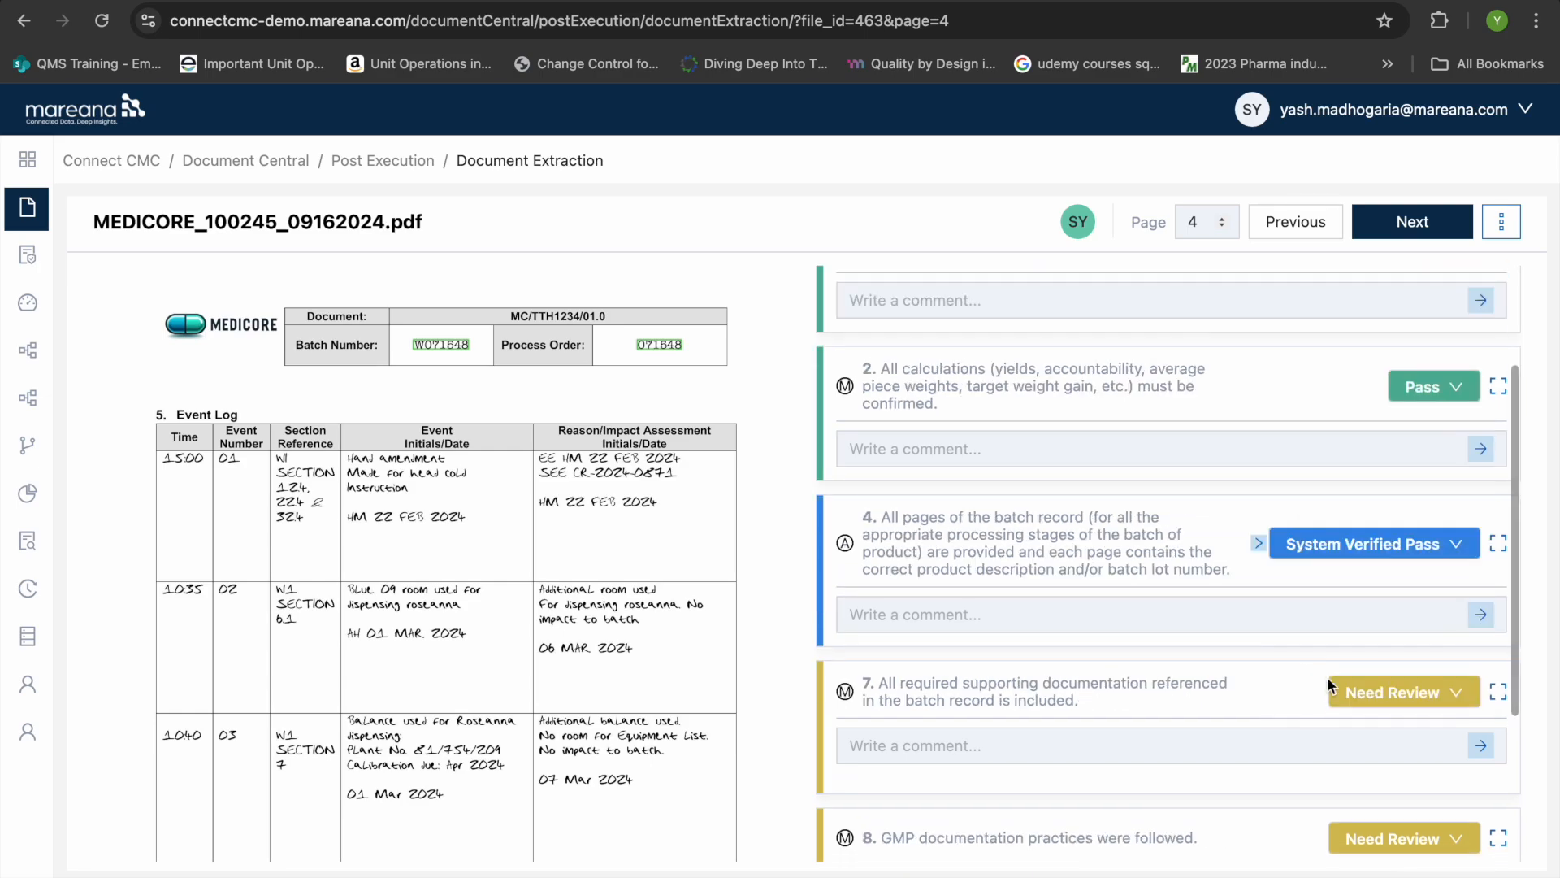
left_click(1382, 693)
left_click(1375, 771)
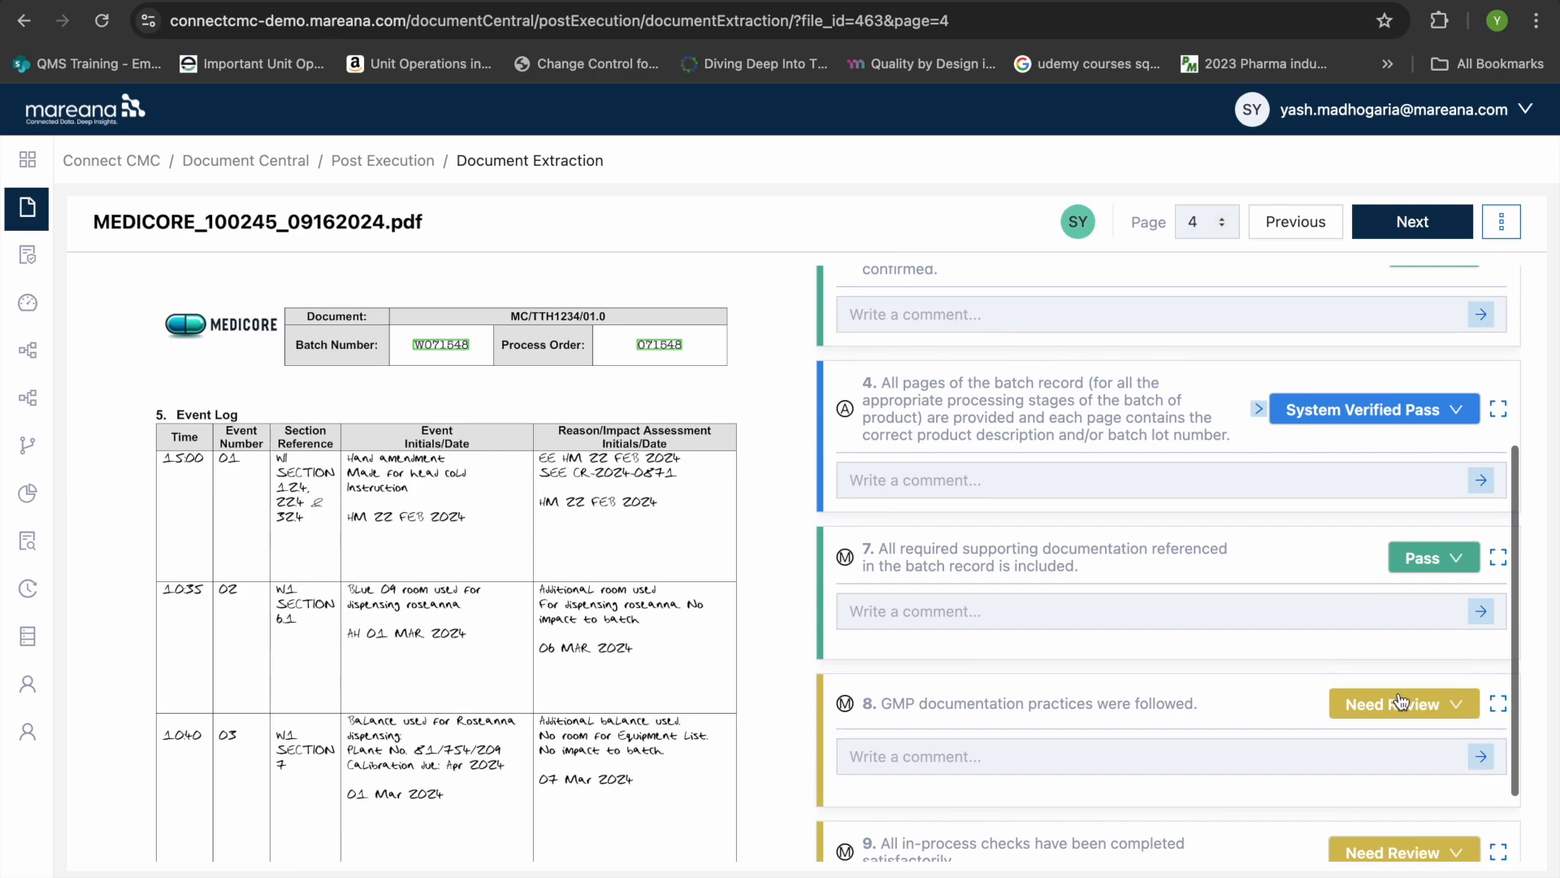
left_click(1381, 701)
left_click(1382, 773)
left_click(1381, 747)
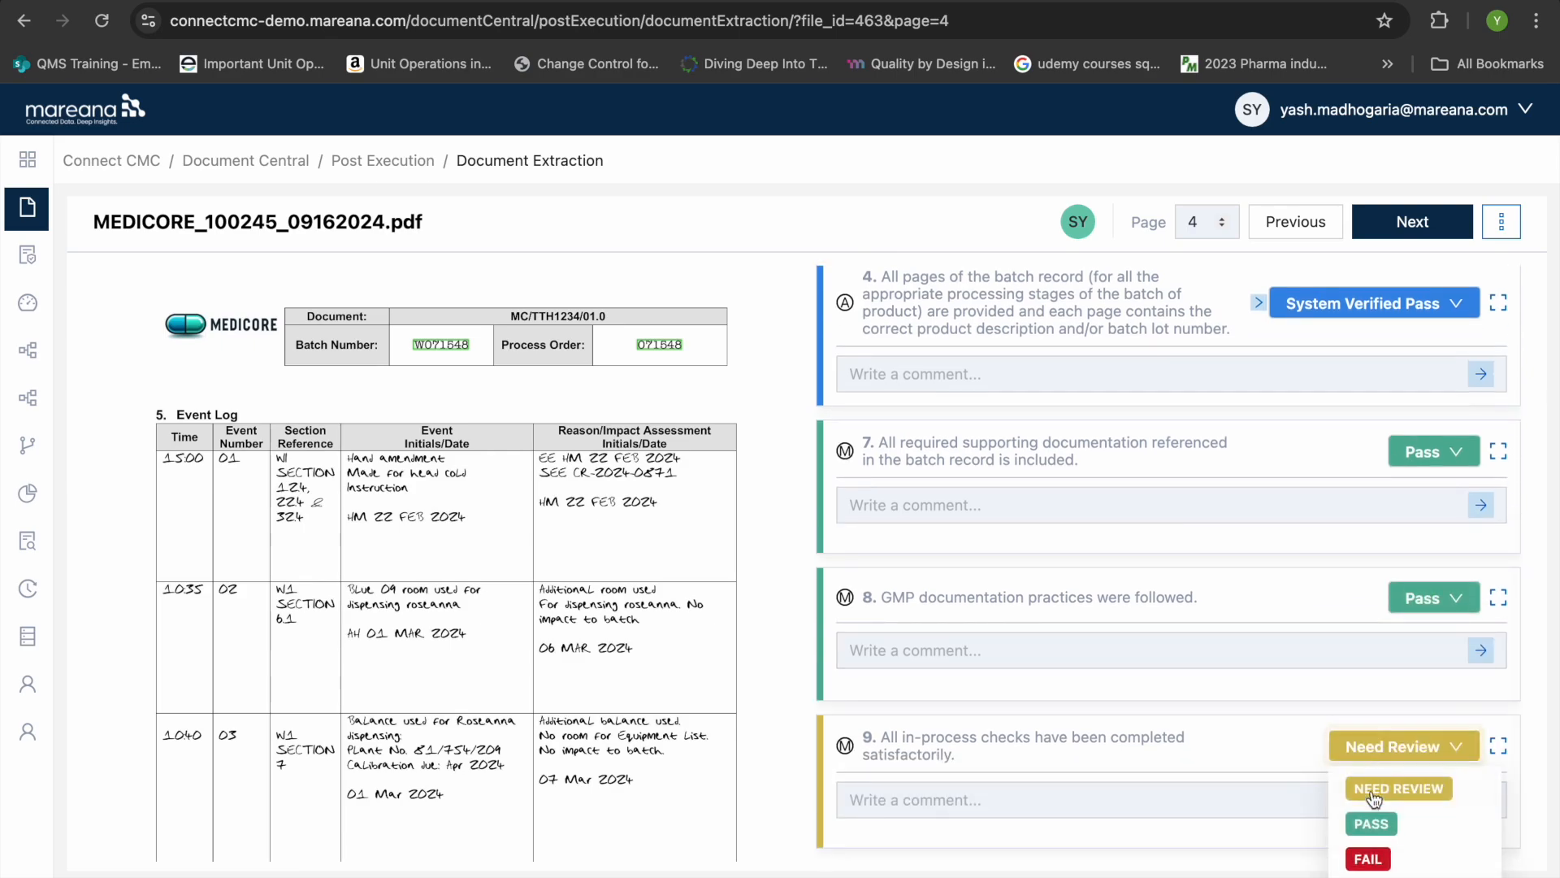
left_click(1381, 823)
Advance to page 5 and set its requirements 1 and 2 to Pass
left_click(1430, 235)
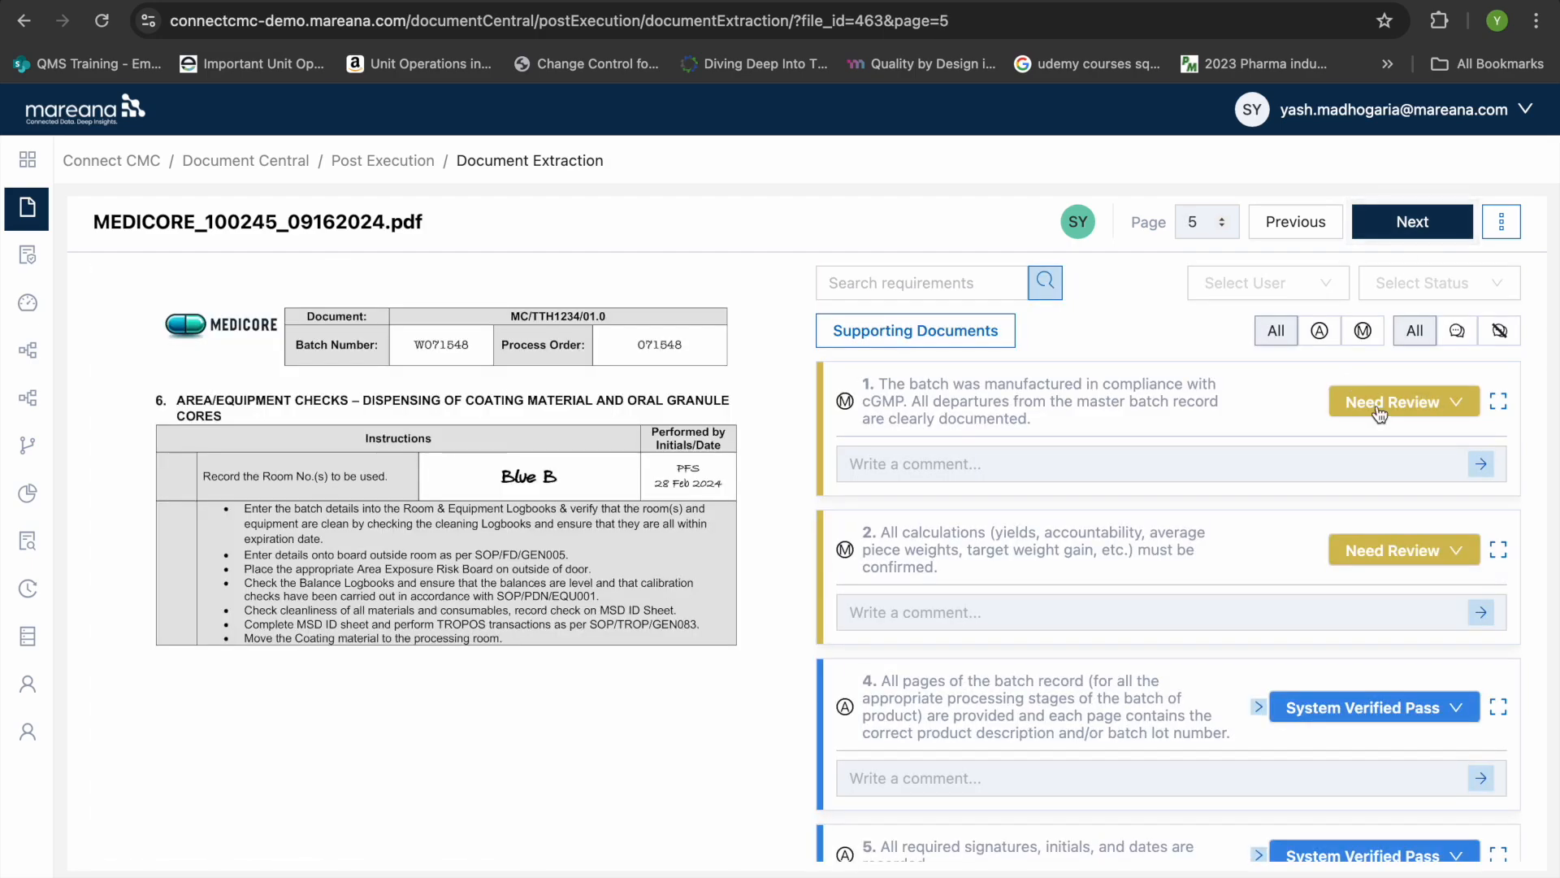
left_click(1403, 402)
left_click(1368, 483)
left_click(1381, 545)
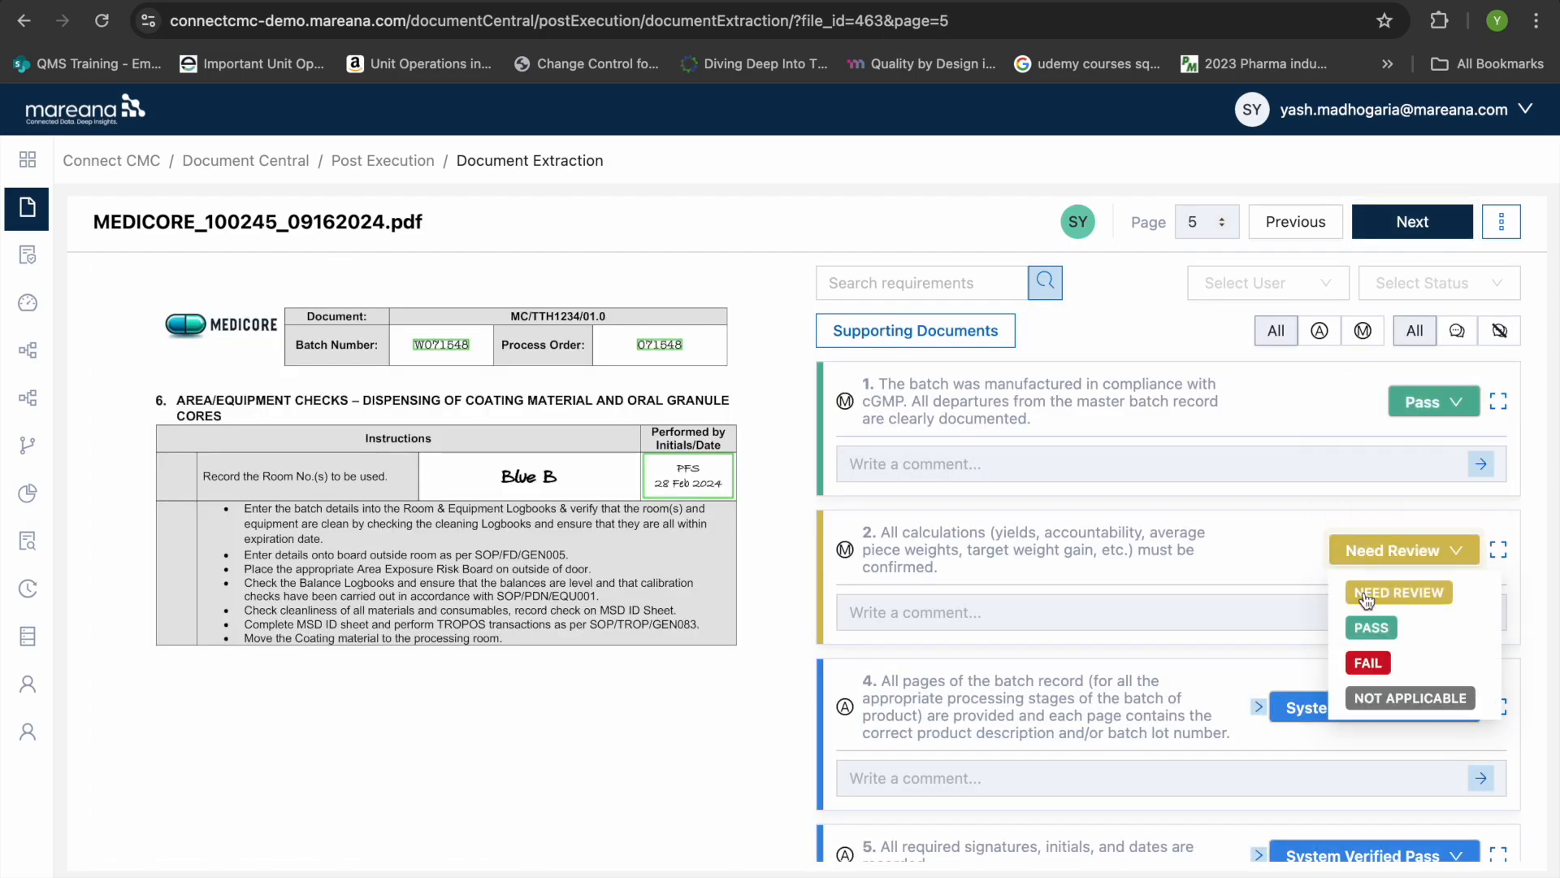
left_click(1363, 628)
Set requirements 7, 8 and 9 on page 5 to Pass
left_click(1375, 766)
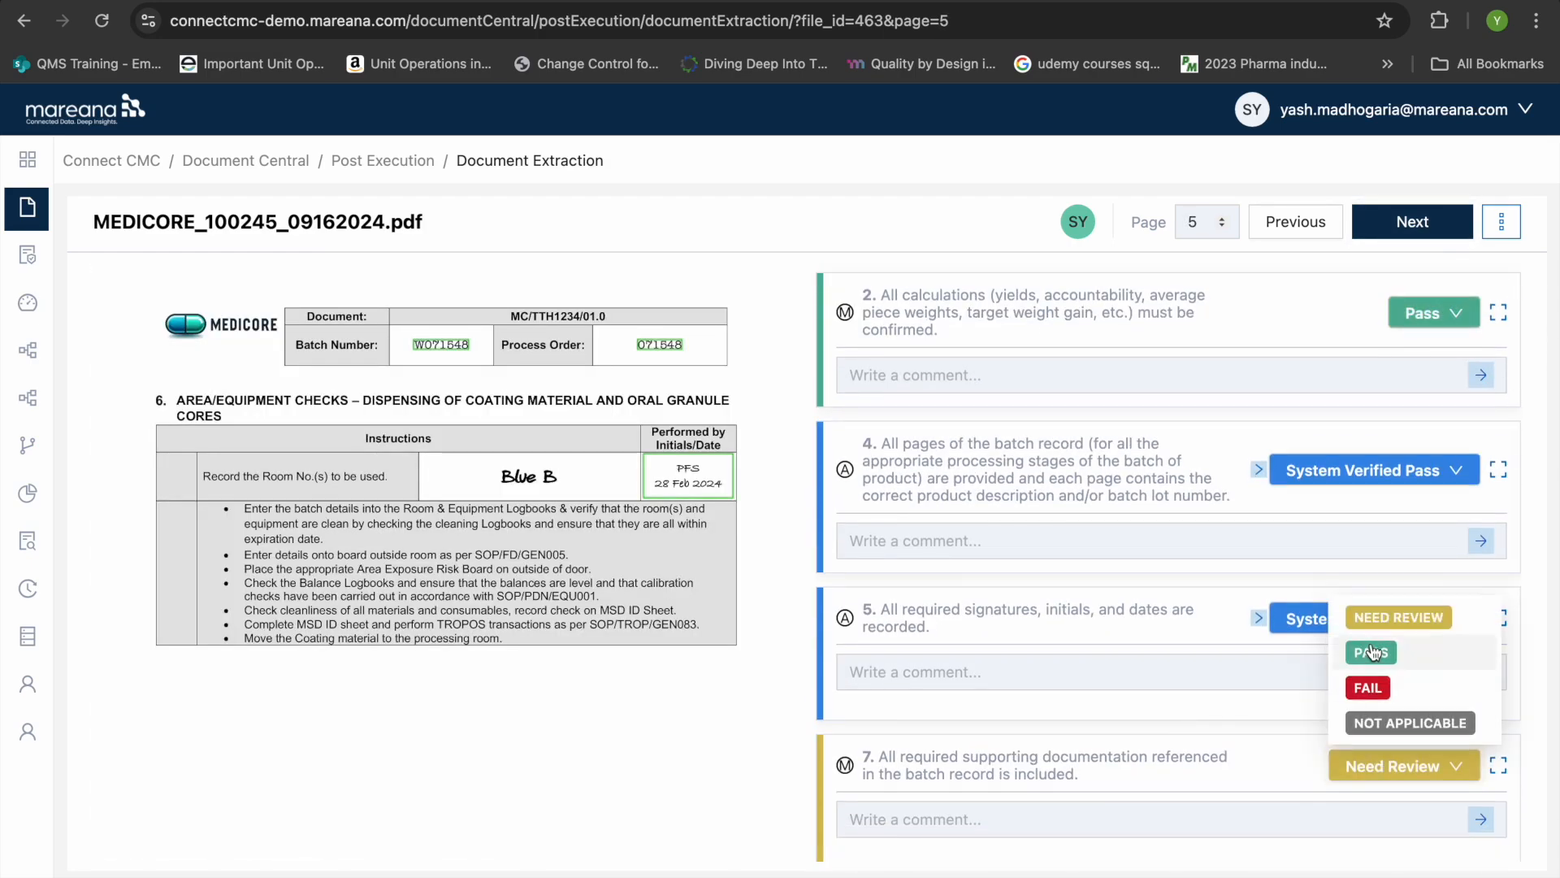
left_click(1371, 649)
scroll(1382, 650, "down", 3)
left_click(1391, 660)
left_click(1371, 735)
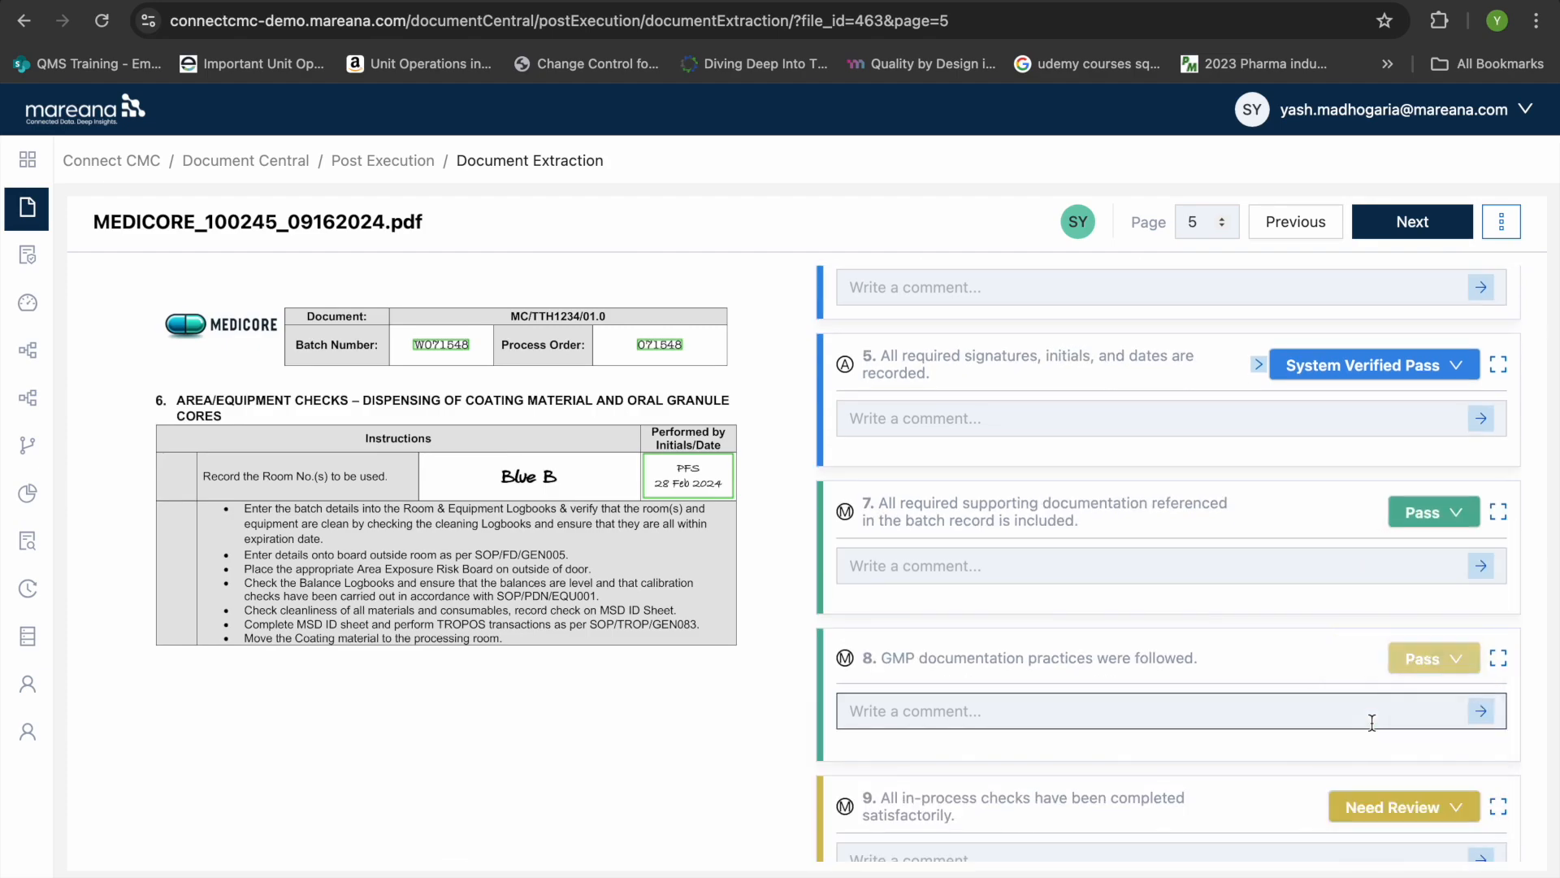
scroll(1375, 742, "down", 1)
left_click(1373, 749)
left_click(1363, 821)
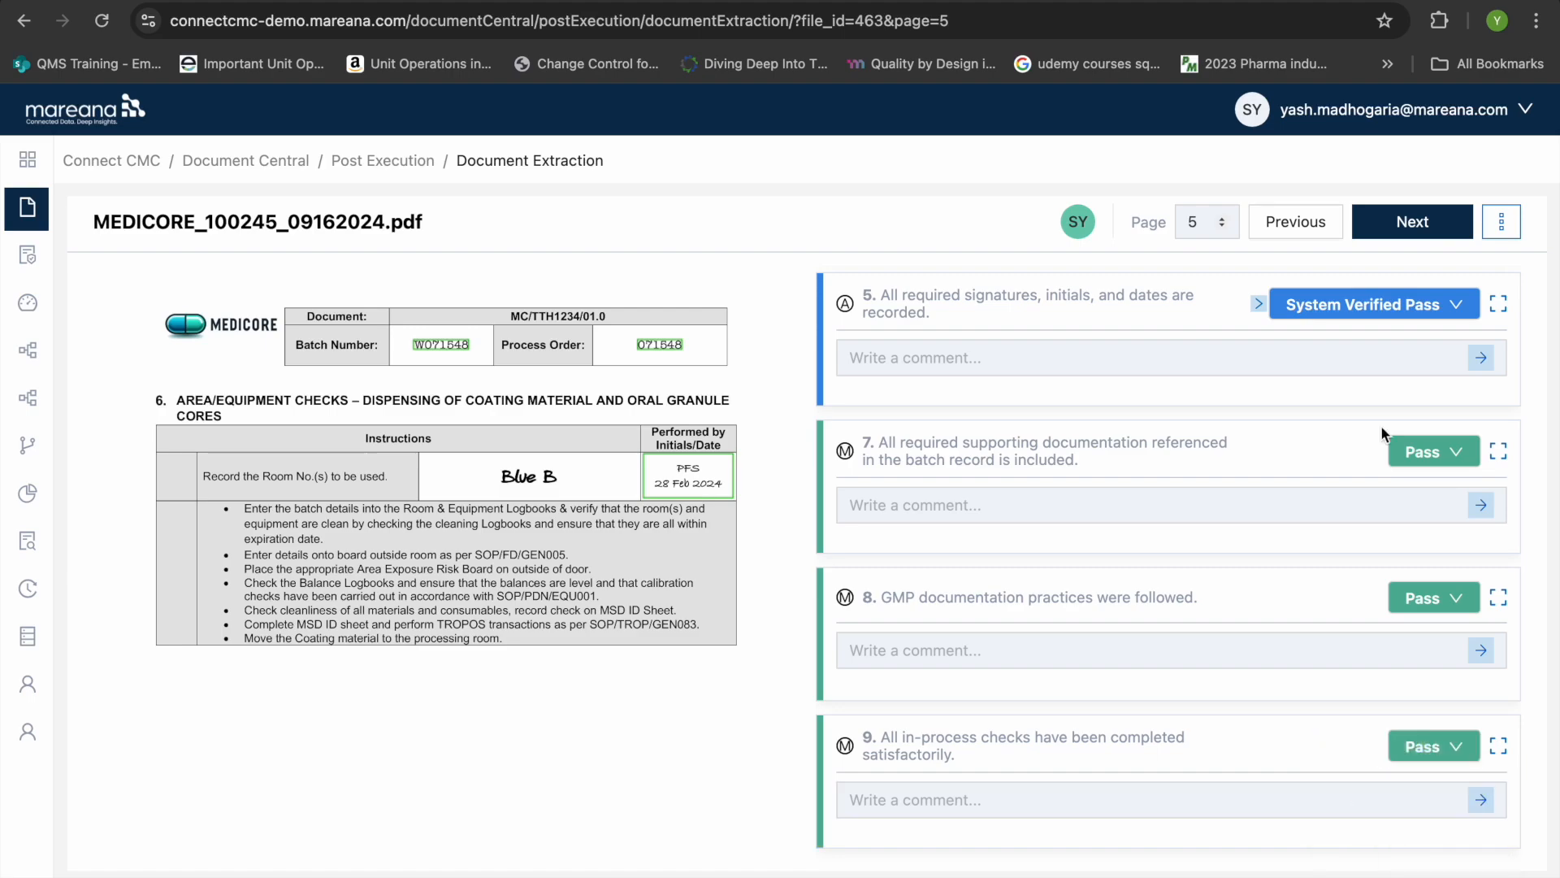
Advance to page 6 and set its requirements 1 and 2 to Pass
left_click(1442, 235)
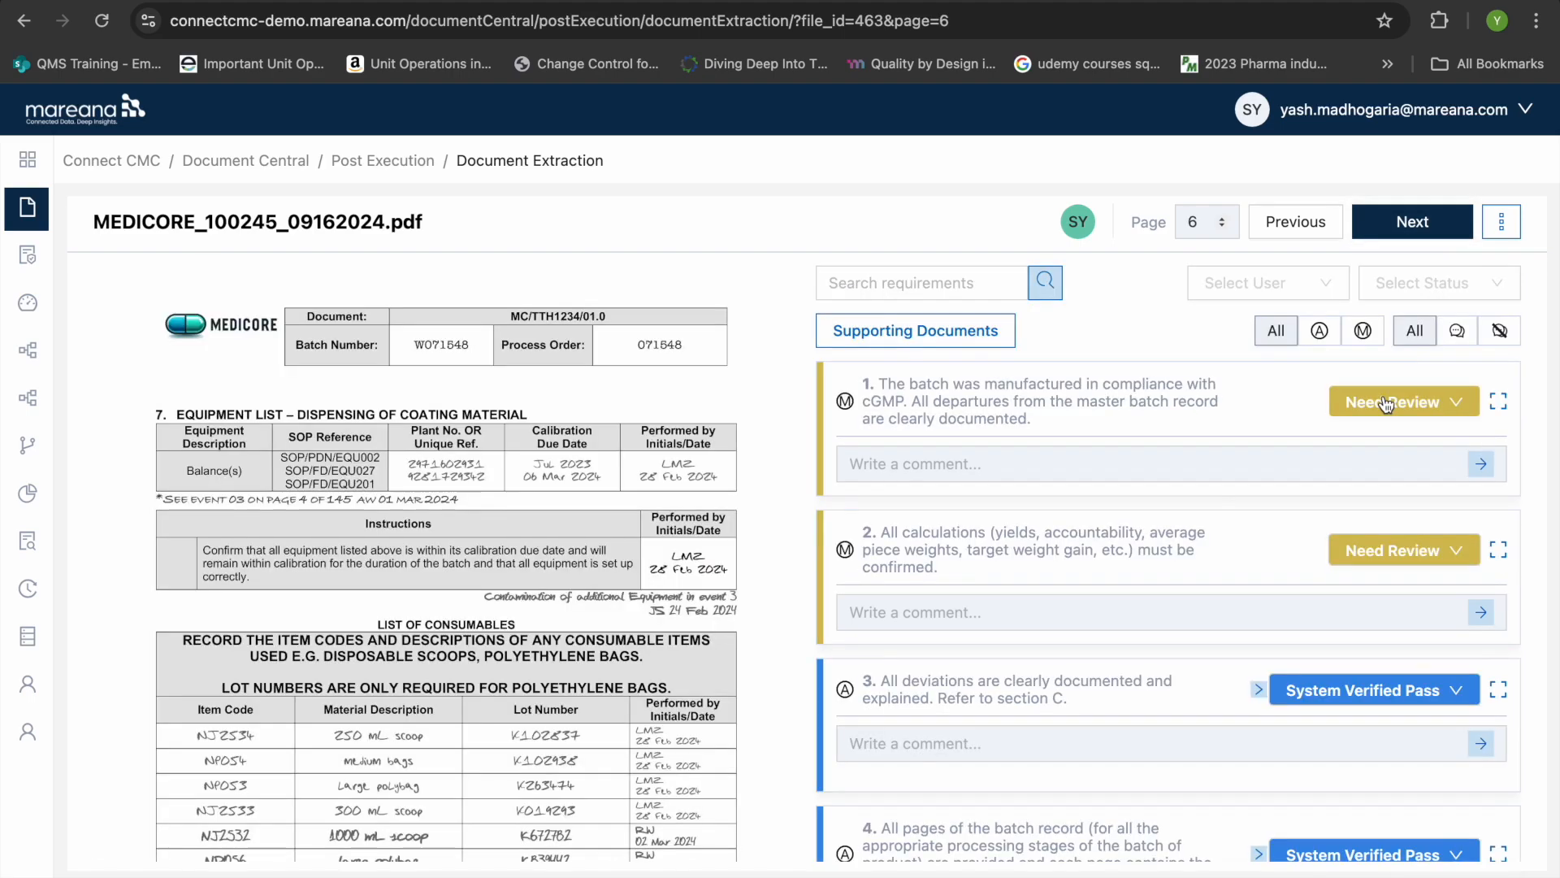
left_click(1386, 404)
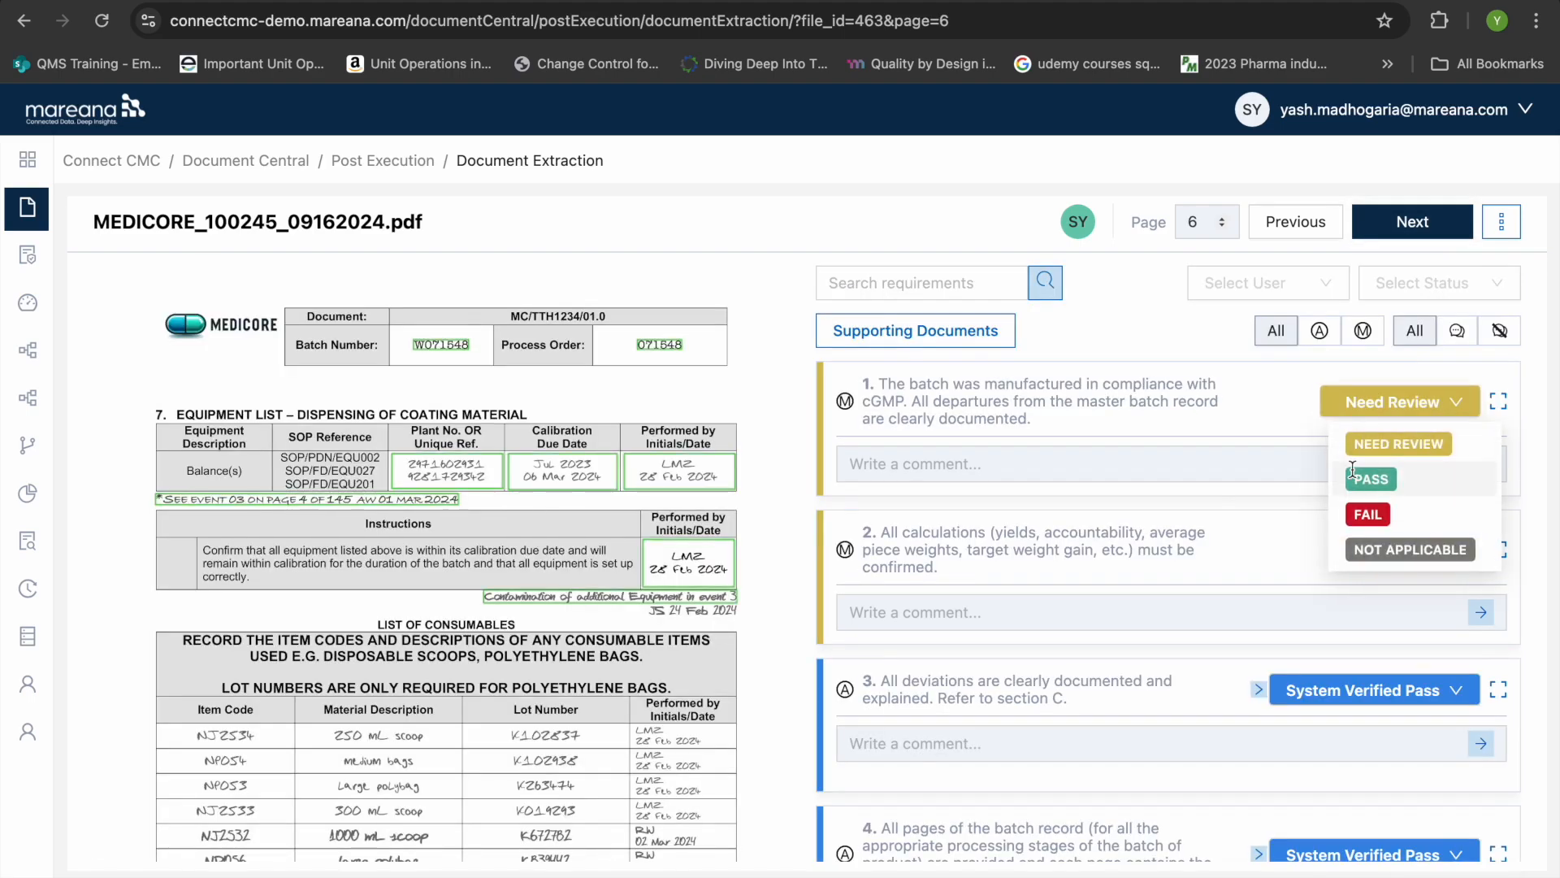
left_click(1352, 475)
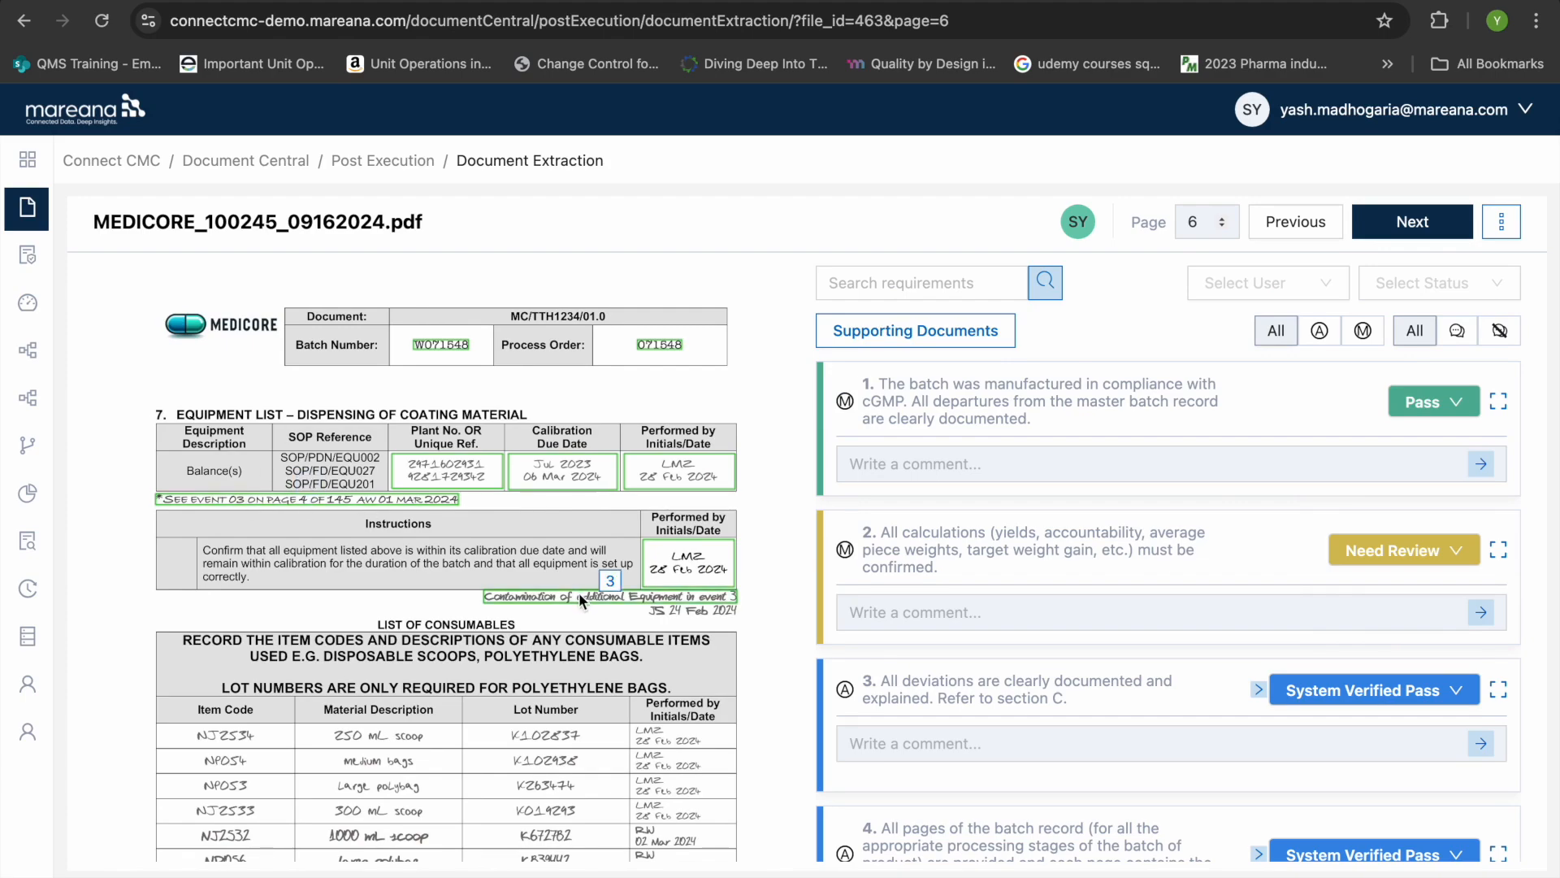
left_click(1386, 550)
left_click(1352, 621)
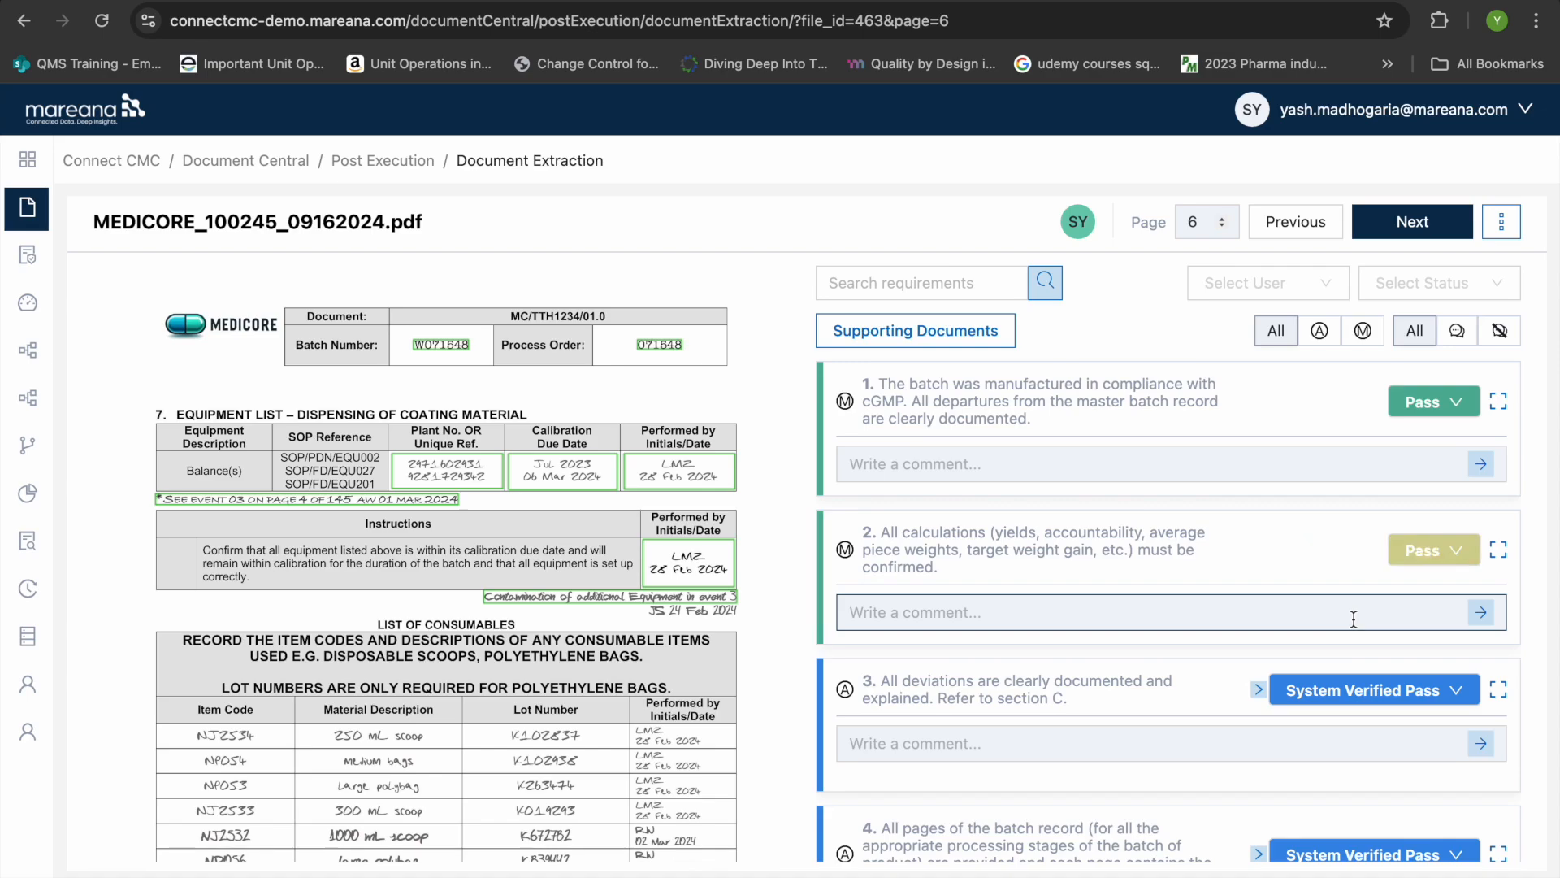
Set requirements 7, 8 and 9 on page 6 to Pass
scroll(1355, 624, "down", 3)
scroll(1355, 626, "down", 3)
left_click(1355, 621)
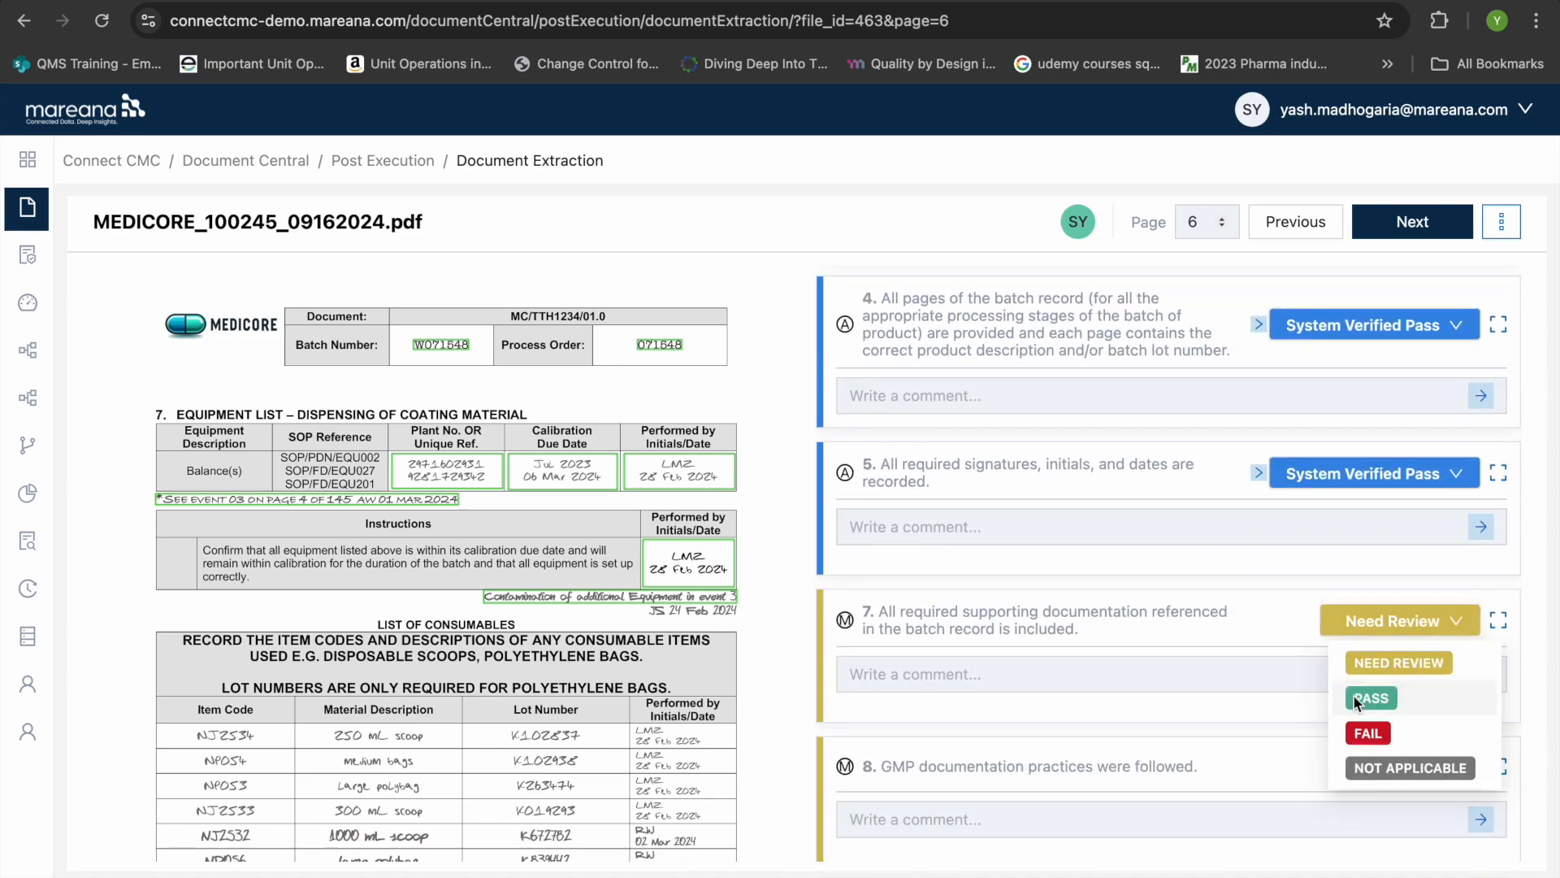
left_click(1356, 700)
scroll(1355, 704, "down", 1)
left_click(1357, 671)
left_click(1371, 746)
scroll(1371, 740, "down", 1)
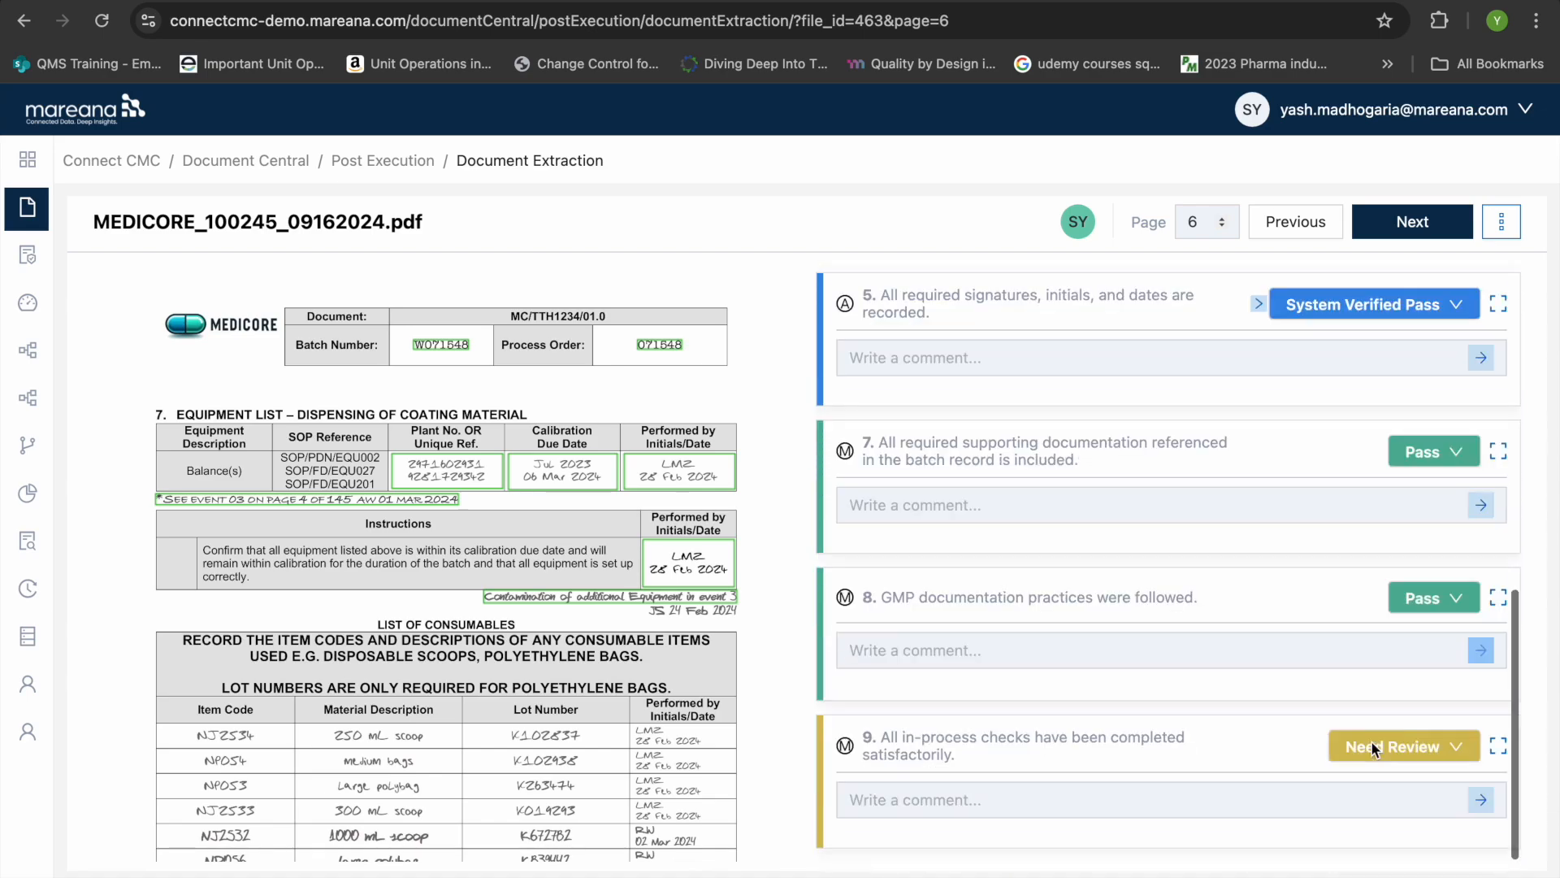
left_click(1374, 745)
left_click(1362, 821)
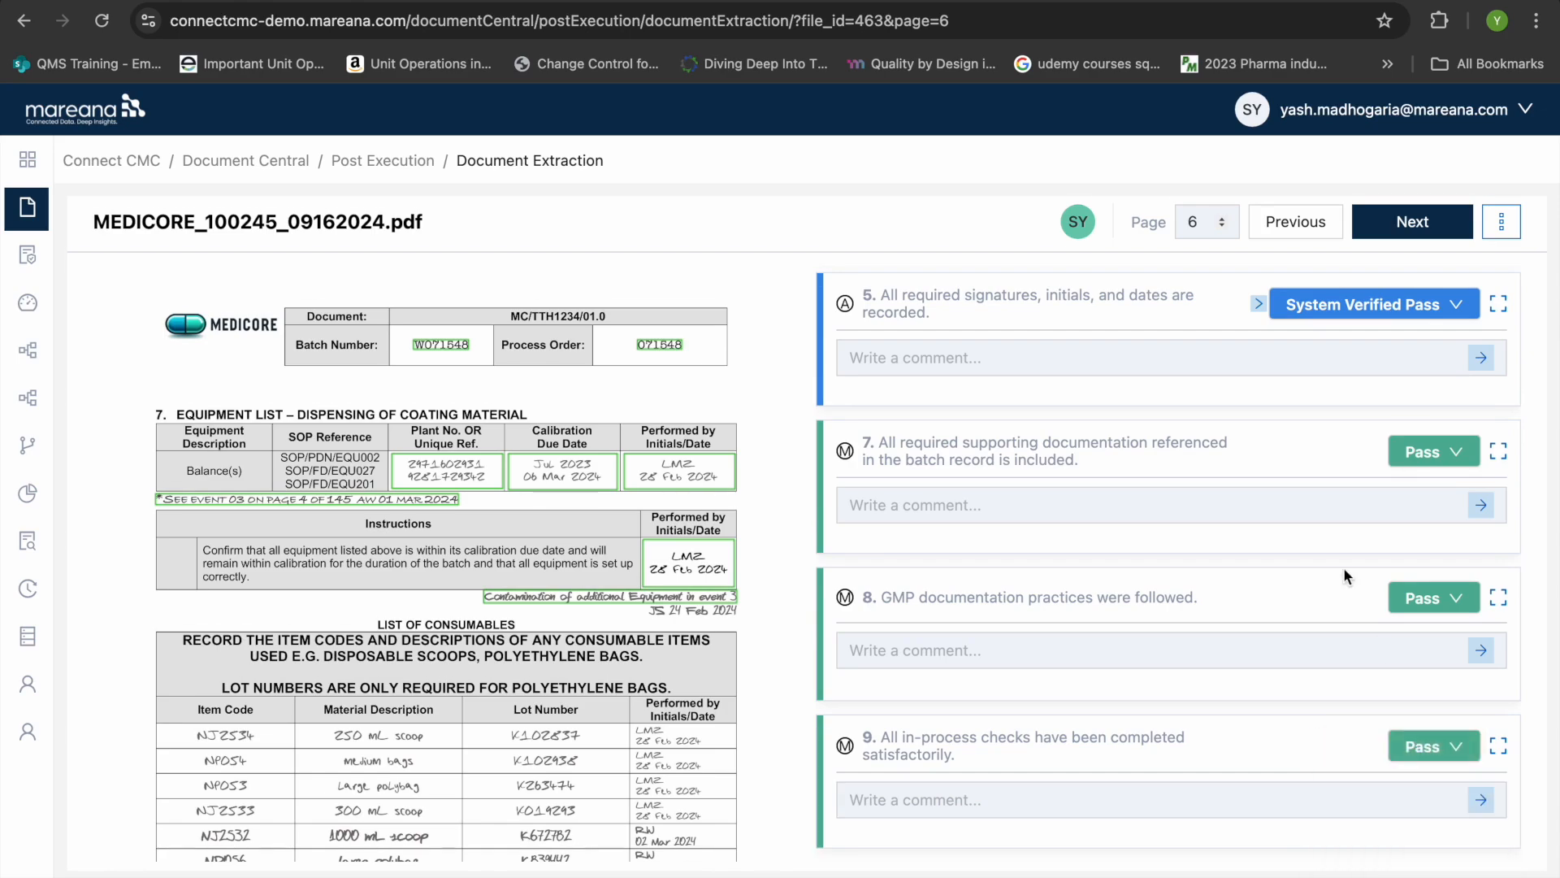
scroll(1453, 233, "down", 1)
Advance to page 7 and set its requirements 1 and 10 to Pass
left_click(1453, 231)
left_click(1390, 397)
scroll(469, 845, "down", 3)
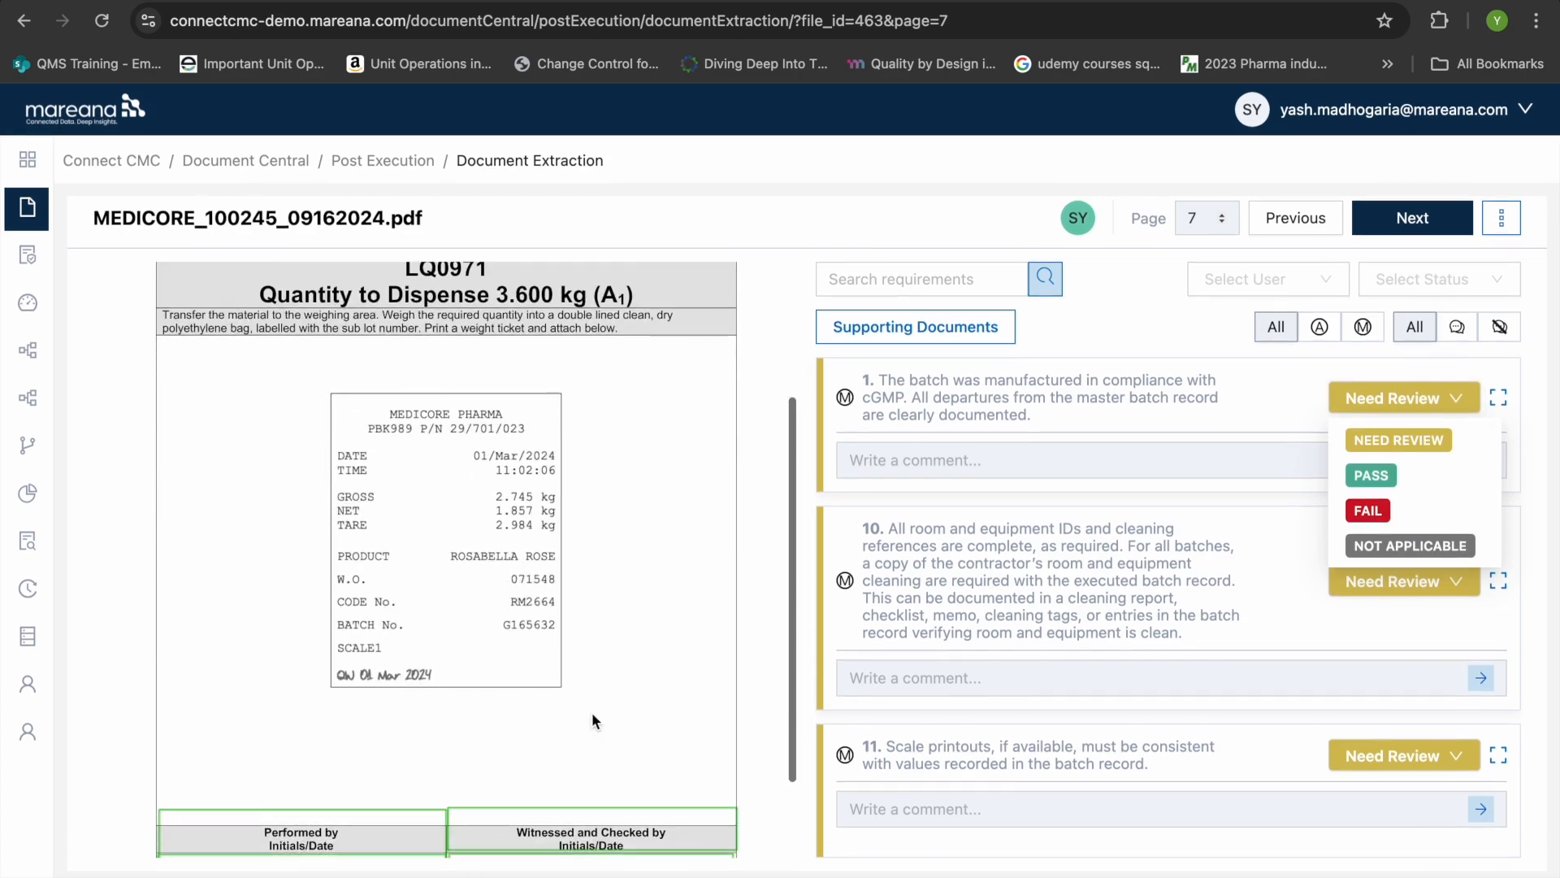
left_click(1371, 475)
left_click(1405, 582)
left_click(1370, 658)
Set requirements 11 and 2 on page 7 to Pass
scroll(1389, 681, "down", 1)
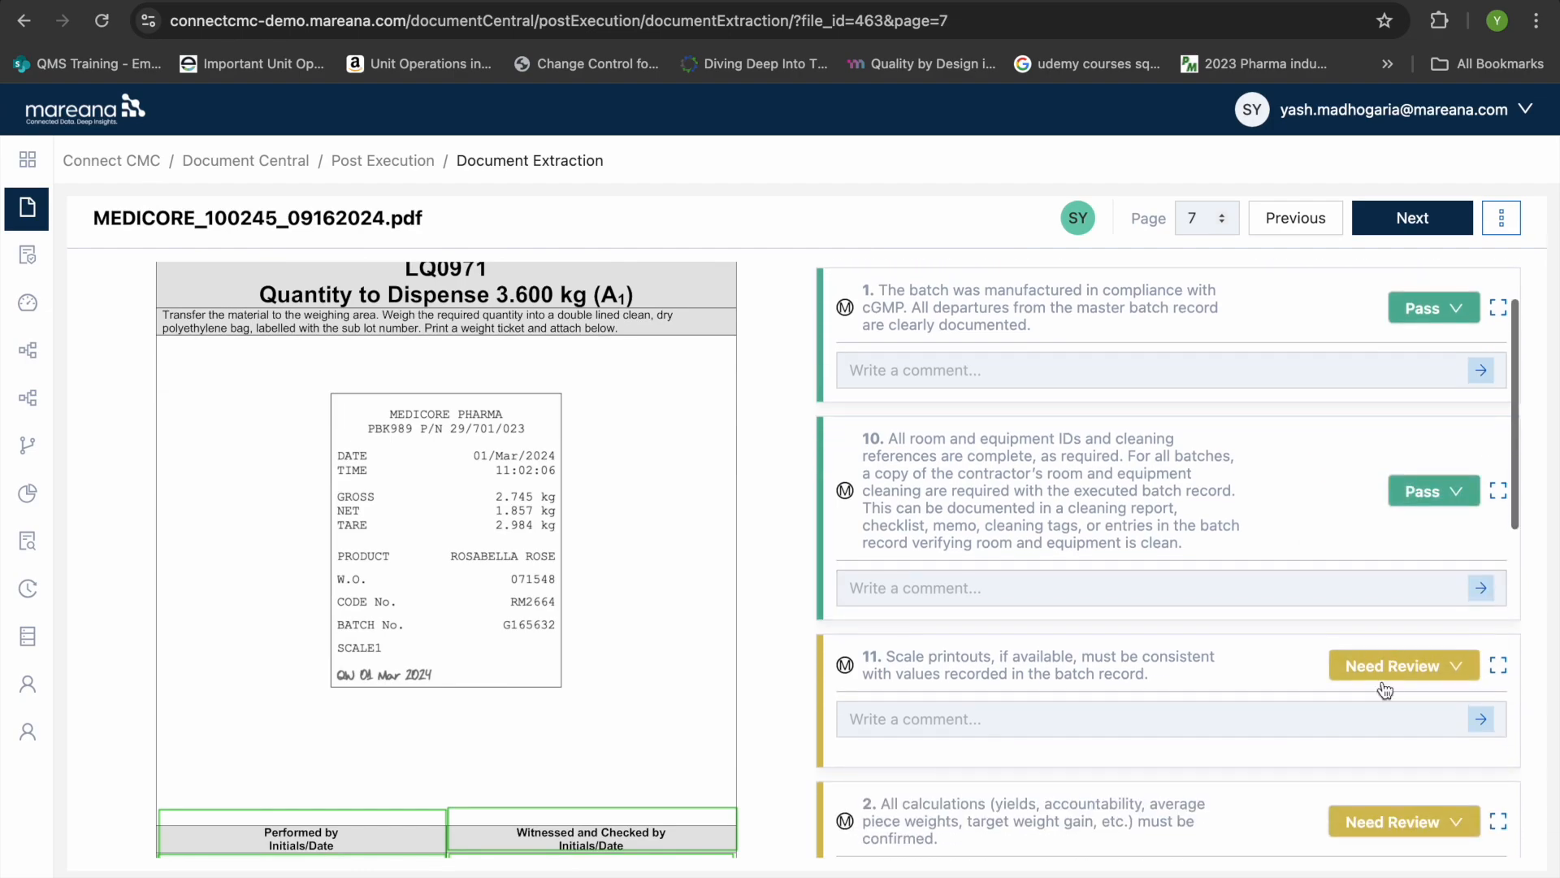
left_click(1388, 682)
left_click(1377, 735)
scroll(1377, 735, "down", 1)
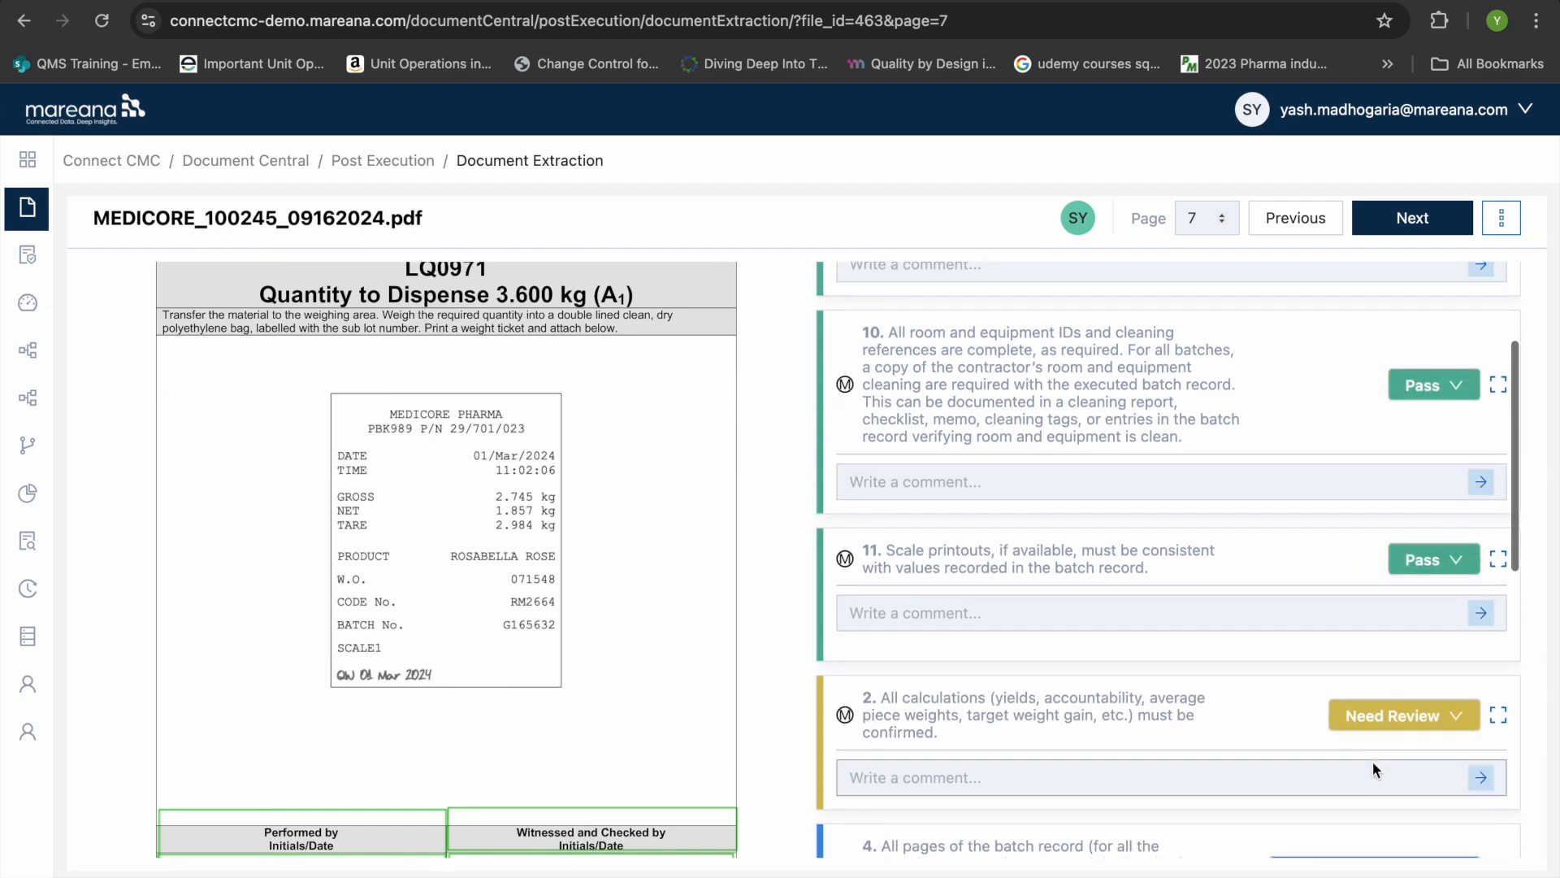
left_click(1391, 700)
left_click(1362, 792)
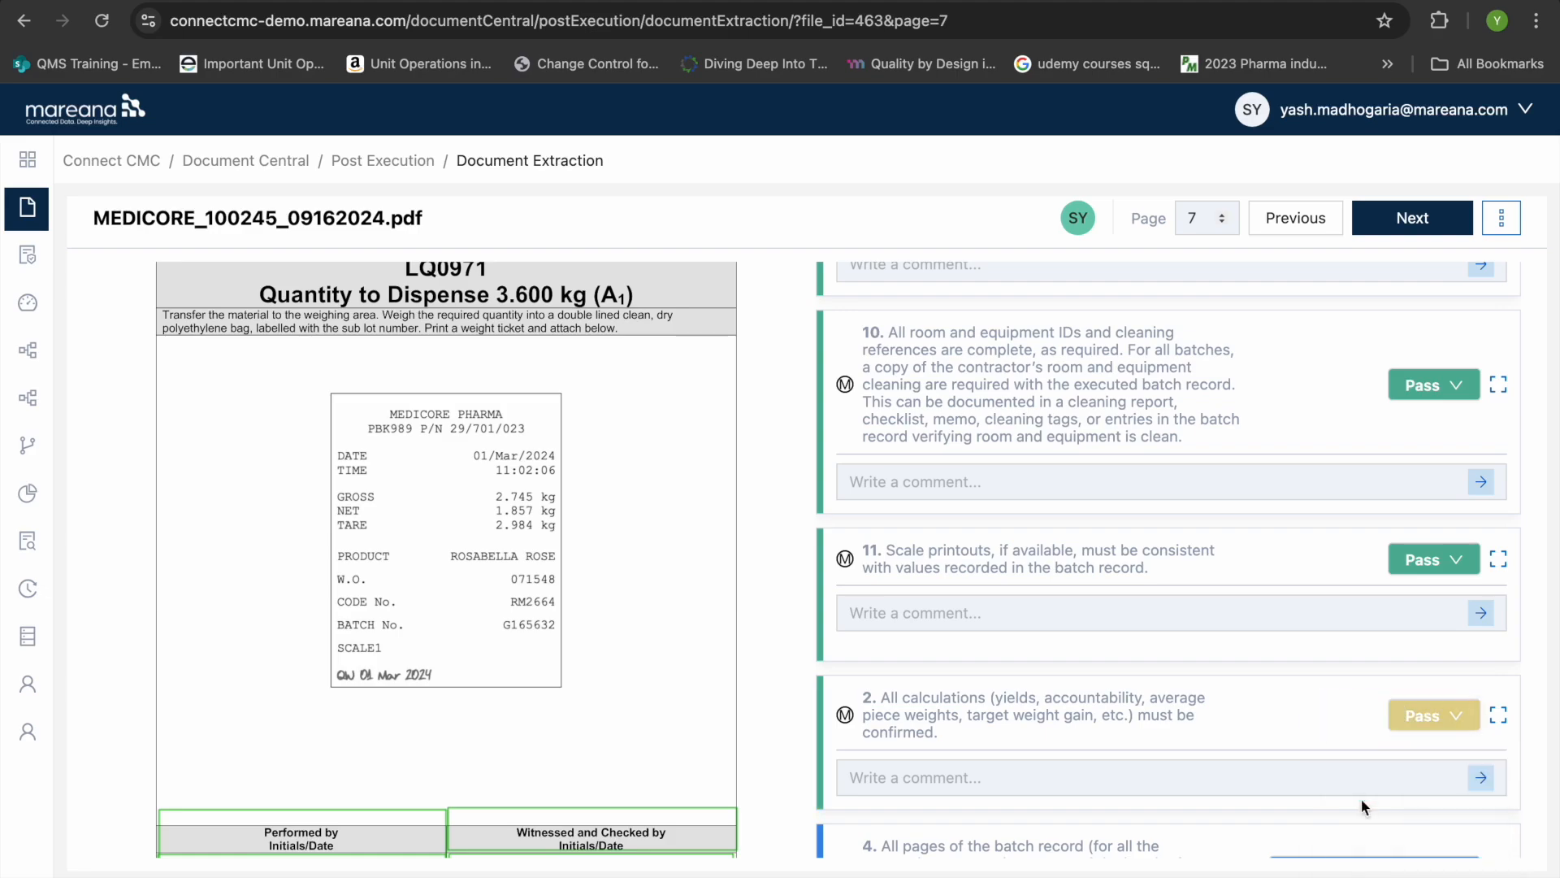
Set requirements 7, 8 and 9 on page 7 to Pass
scroll(1362, 797, "down", 3)
scroll(1373, 756, "down", 4)
left_click(1403, 583)
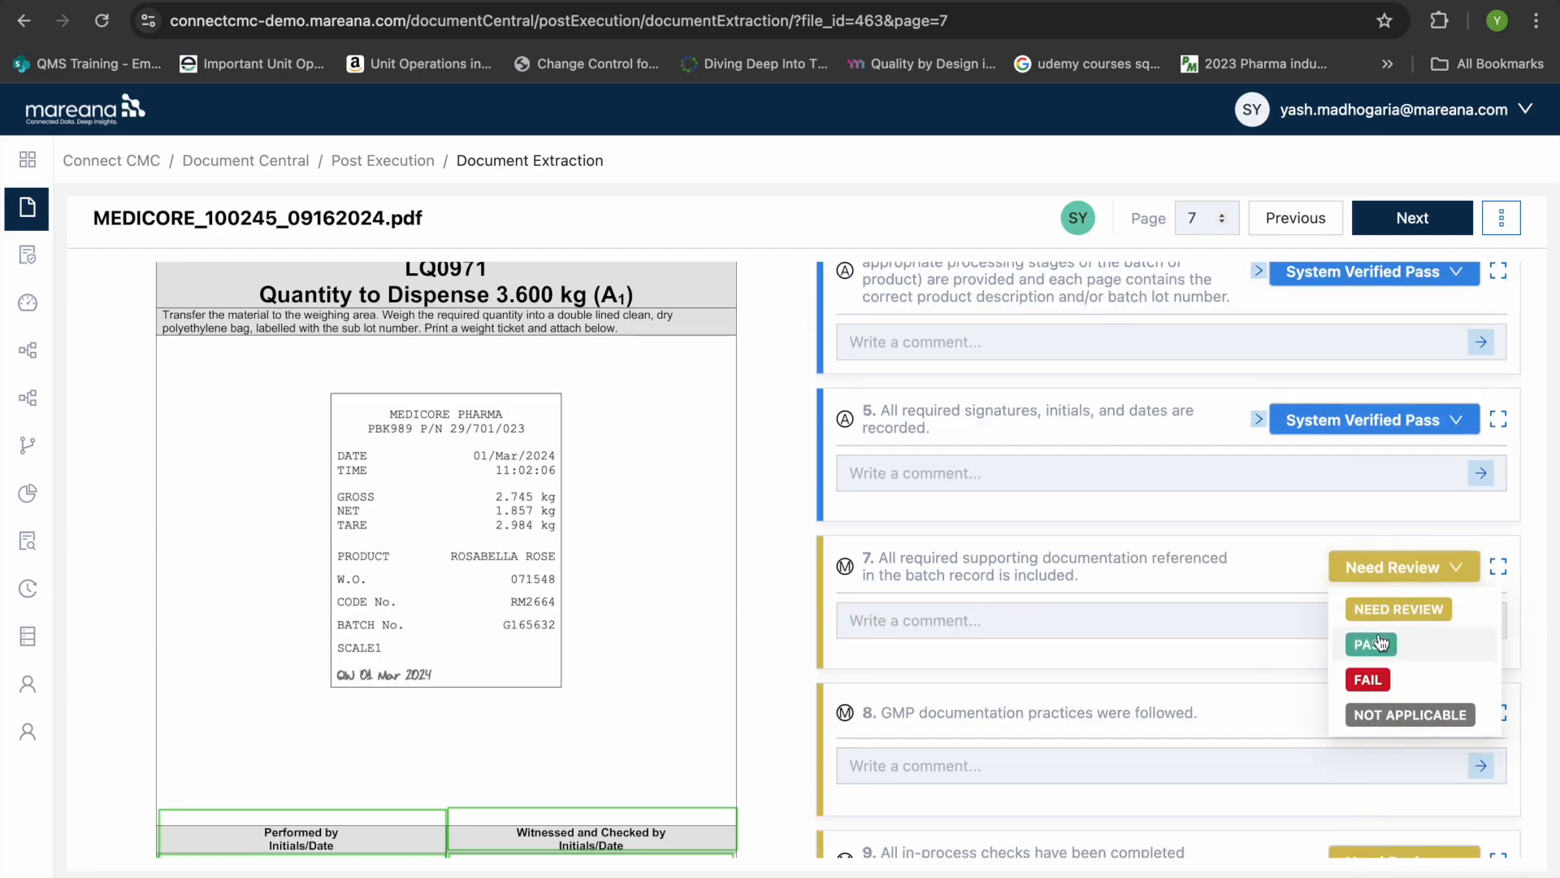
left_click(1371, 642)
left_click(1381, 713)
left_click(1366, 788)
scroll(1367, 789, "down", 2)
left_click(1393, 756)
left_click(1370, 651)
scroll(1381, 654, "down", 1)
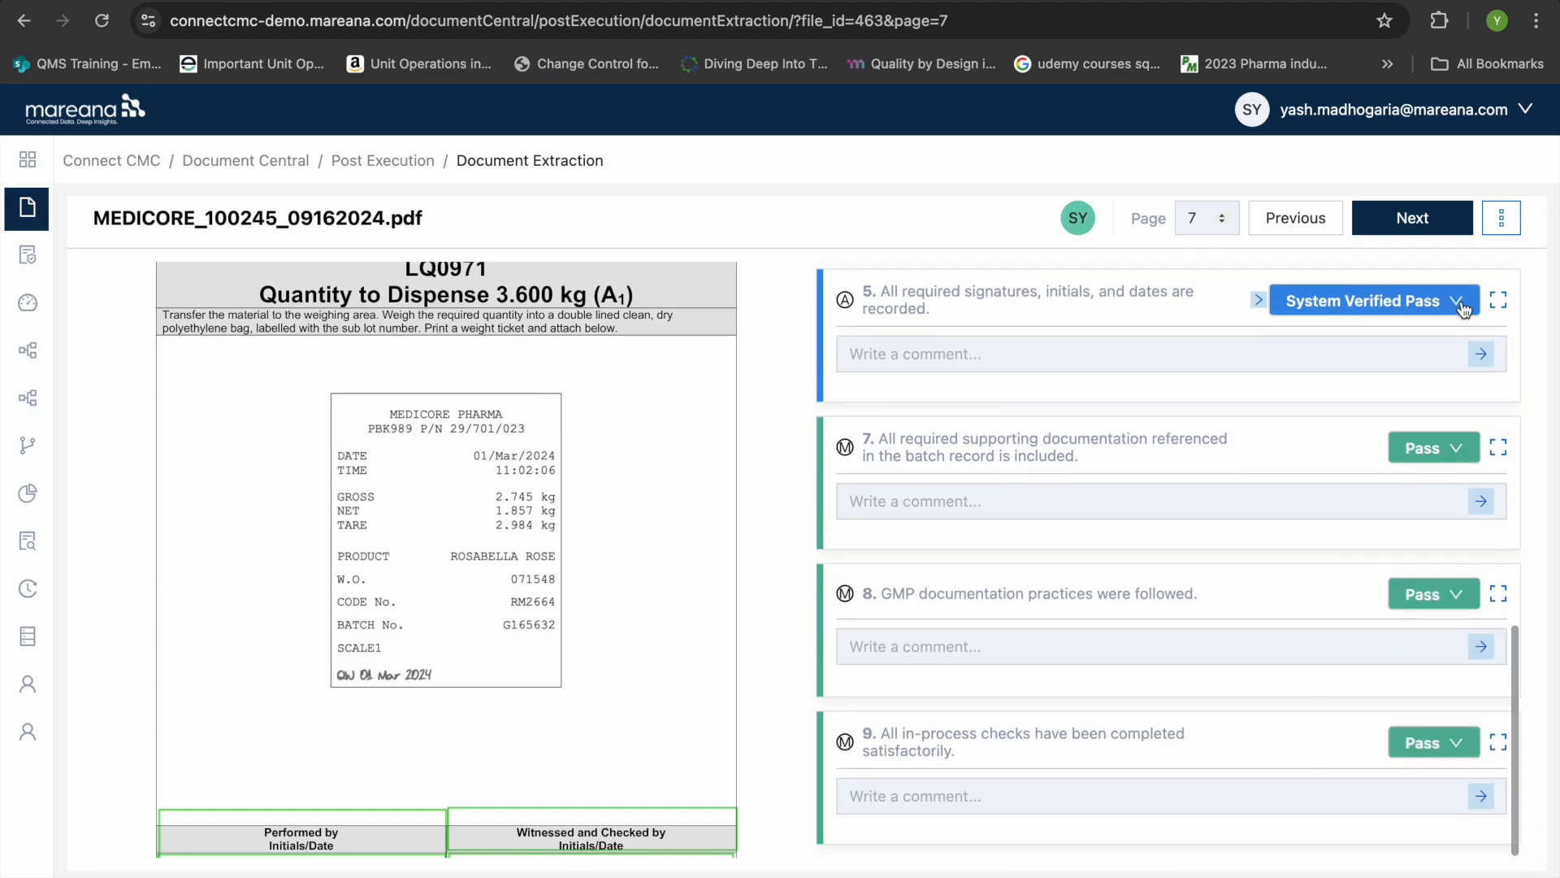
Advance to page 8 and set its requirements 1 and 10 to Pass
left_click(1418, 217)
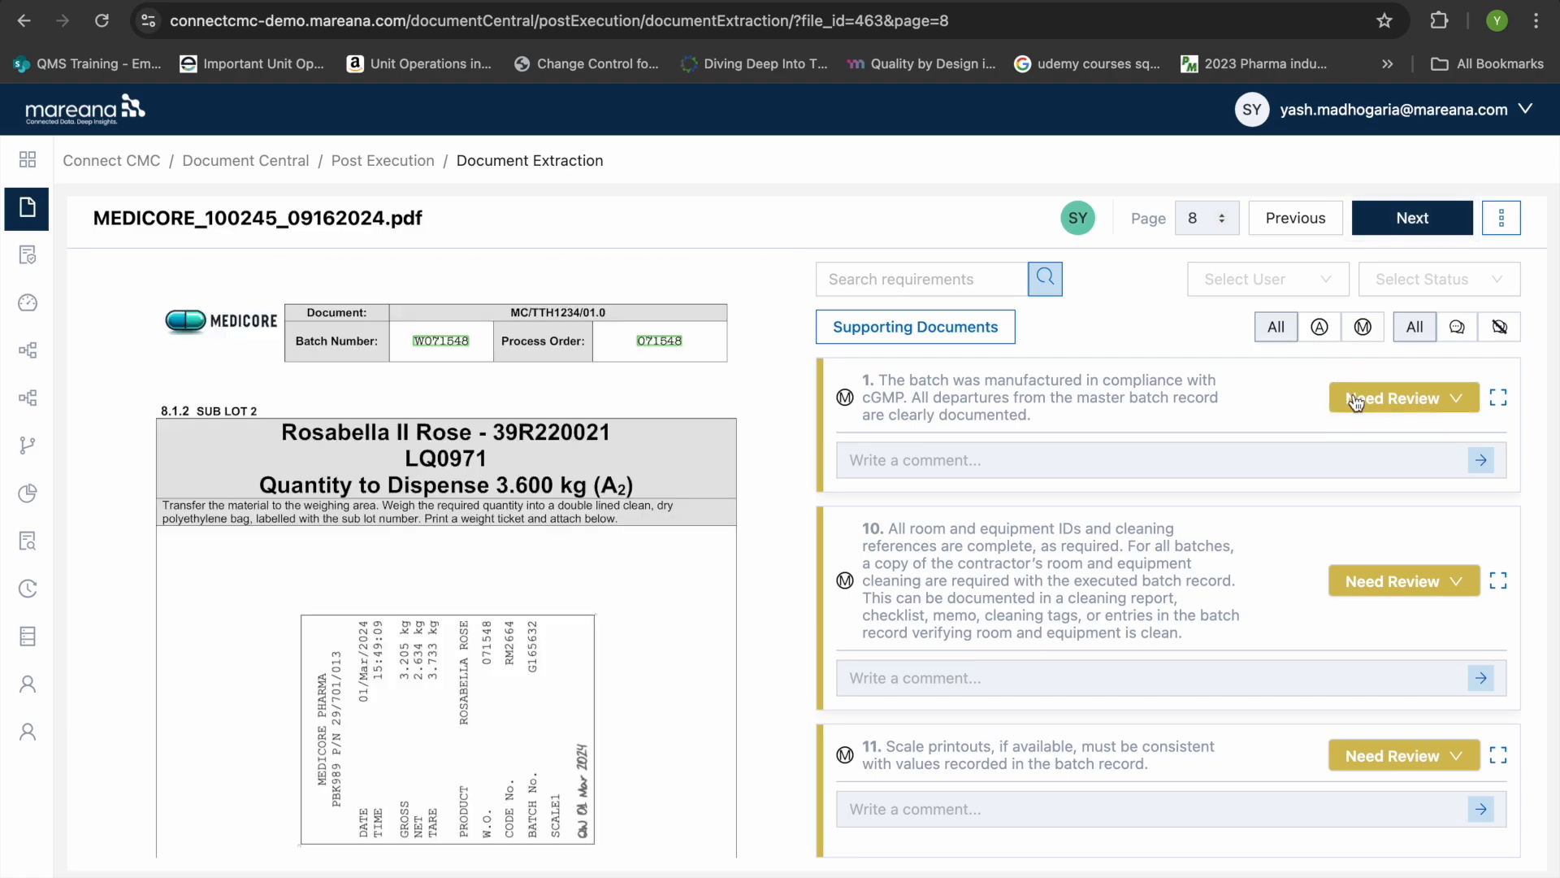
left_click(1356, 401)
left_click(1370, 475)
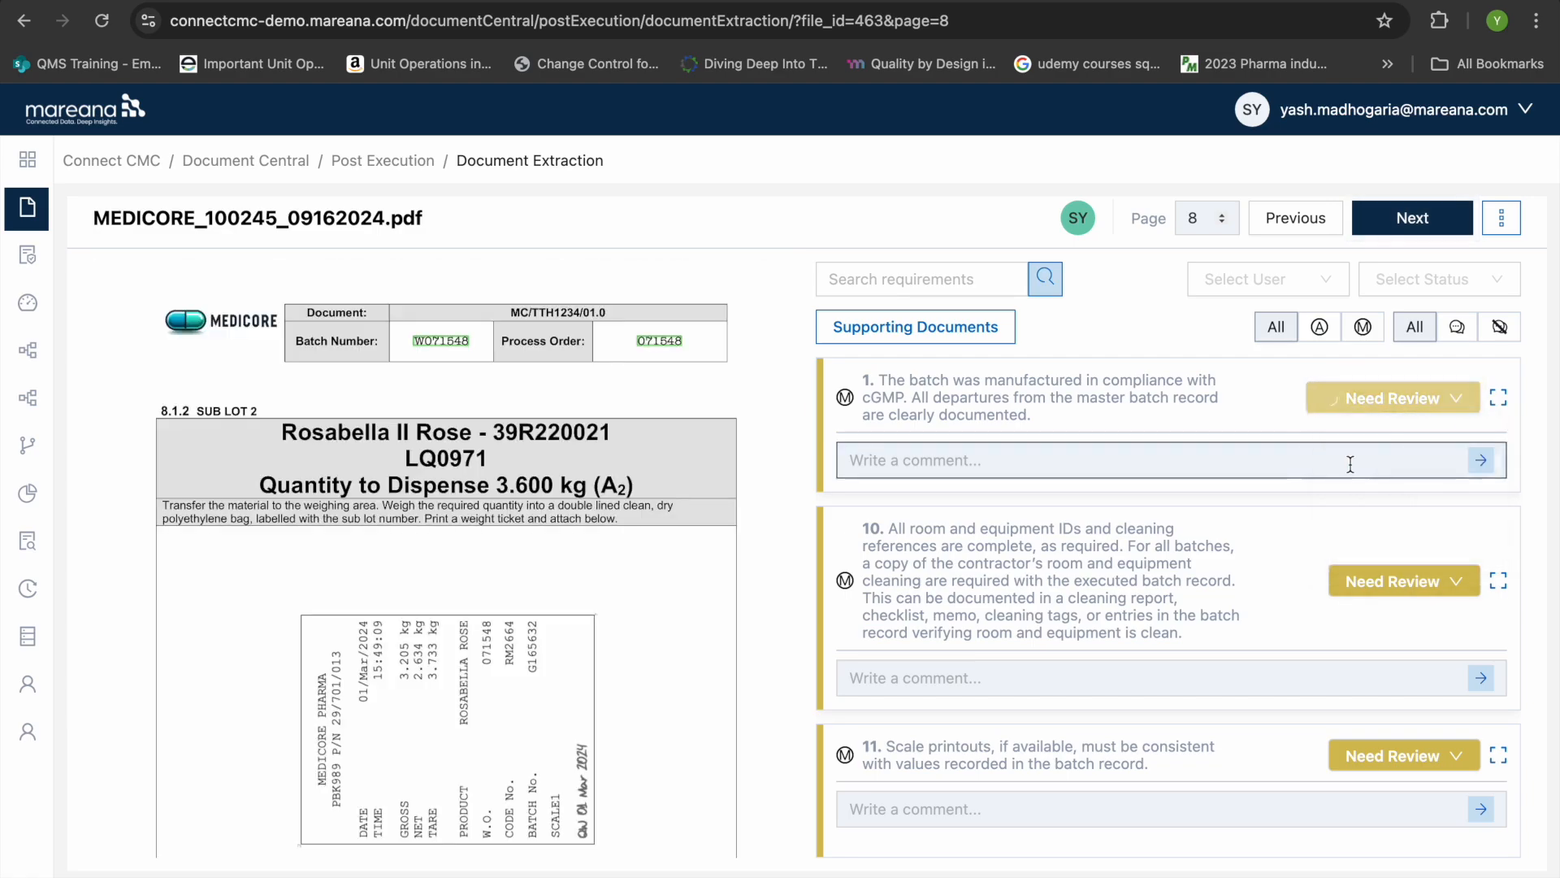
left_click(1360, 592)
left_click(1370, 658)
scroll(762, 634, "down", 3)
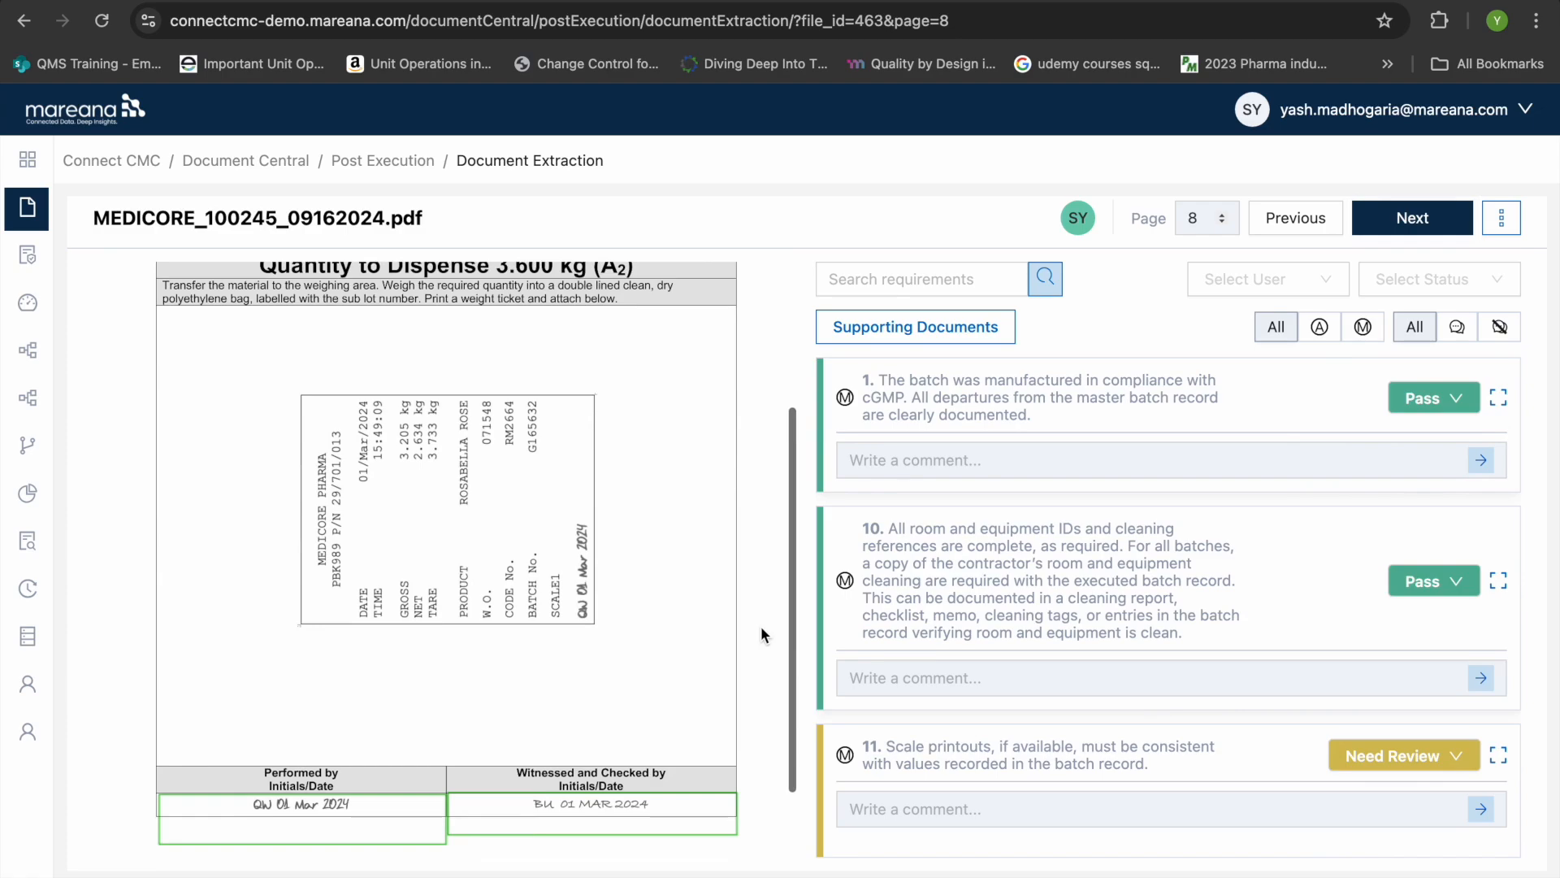
Set requirements 11 and 2 on page 8 to Pass
scroll(1410, 726, "down", 1)
left_click(1406, 658)
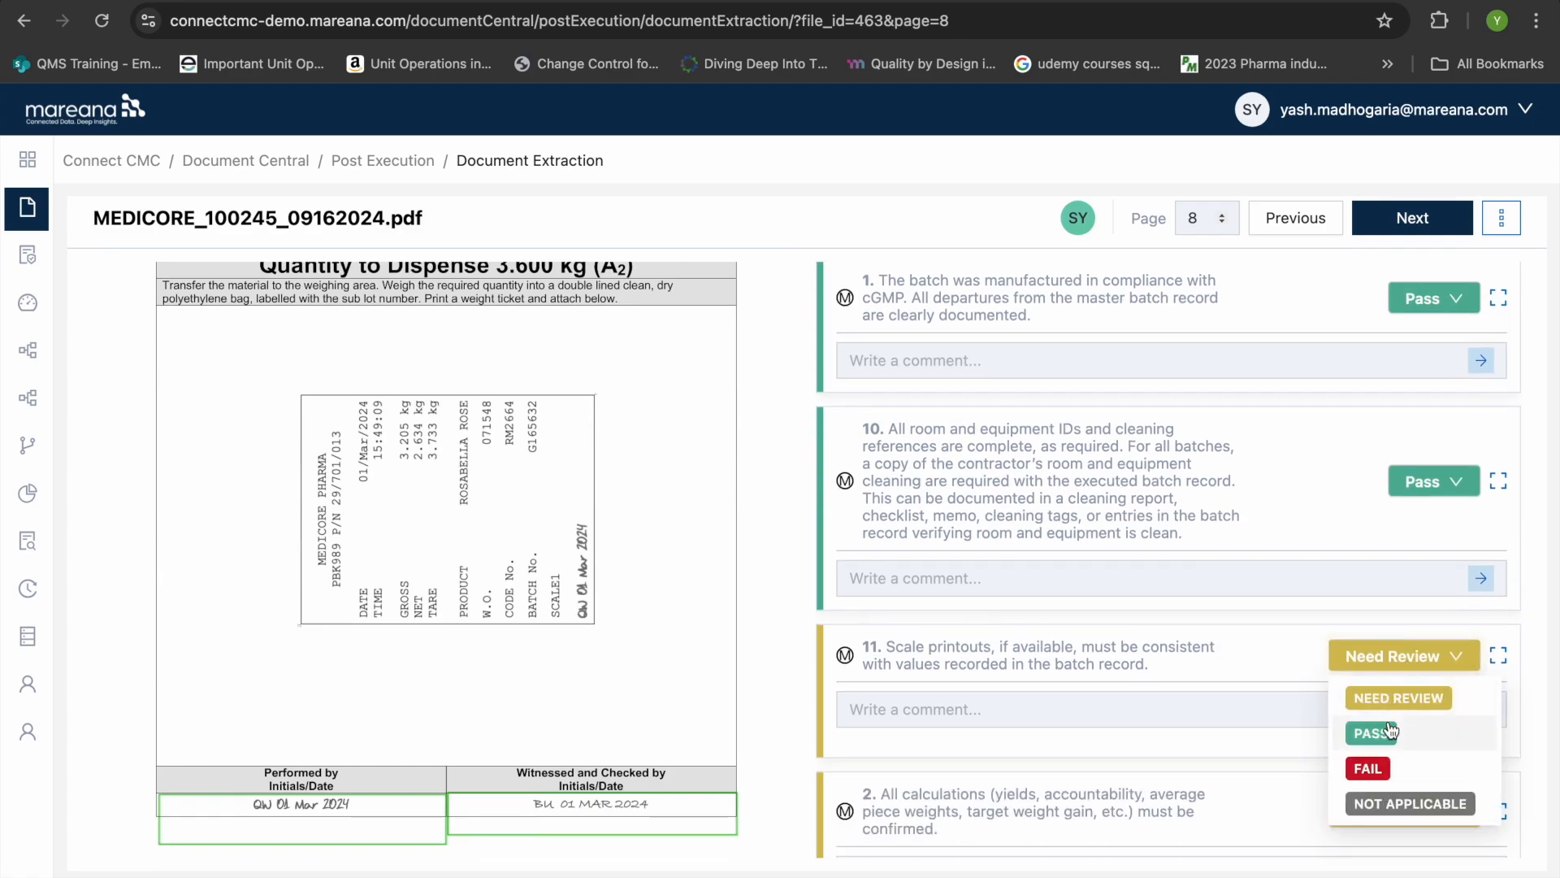
left_click(1382, 731)
scroll(1388, 719, "down", 1)
scroll(1388, 720, "down", 1)
left_click(1398, 615)
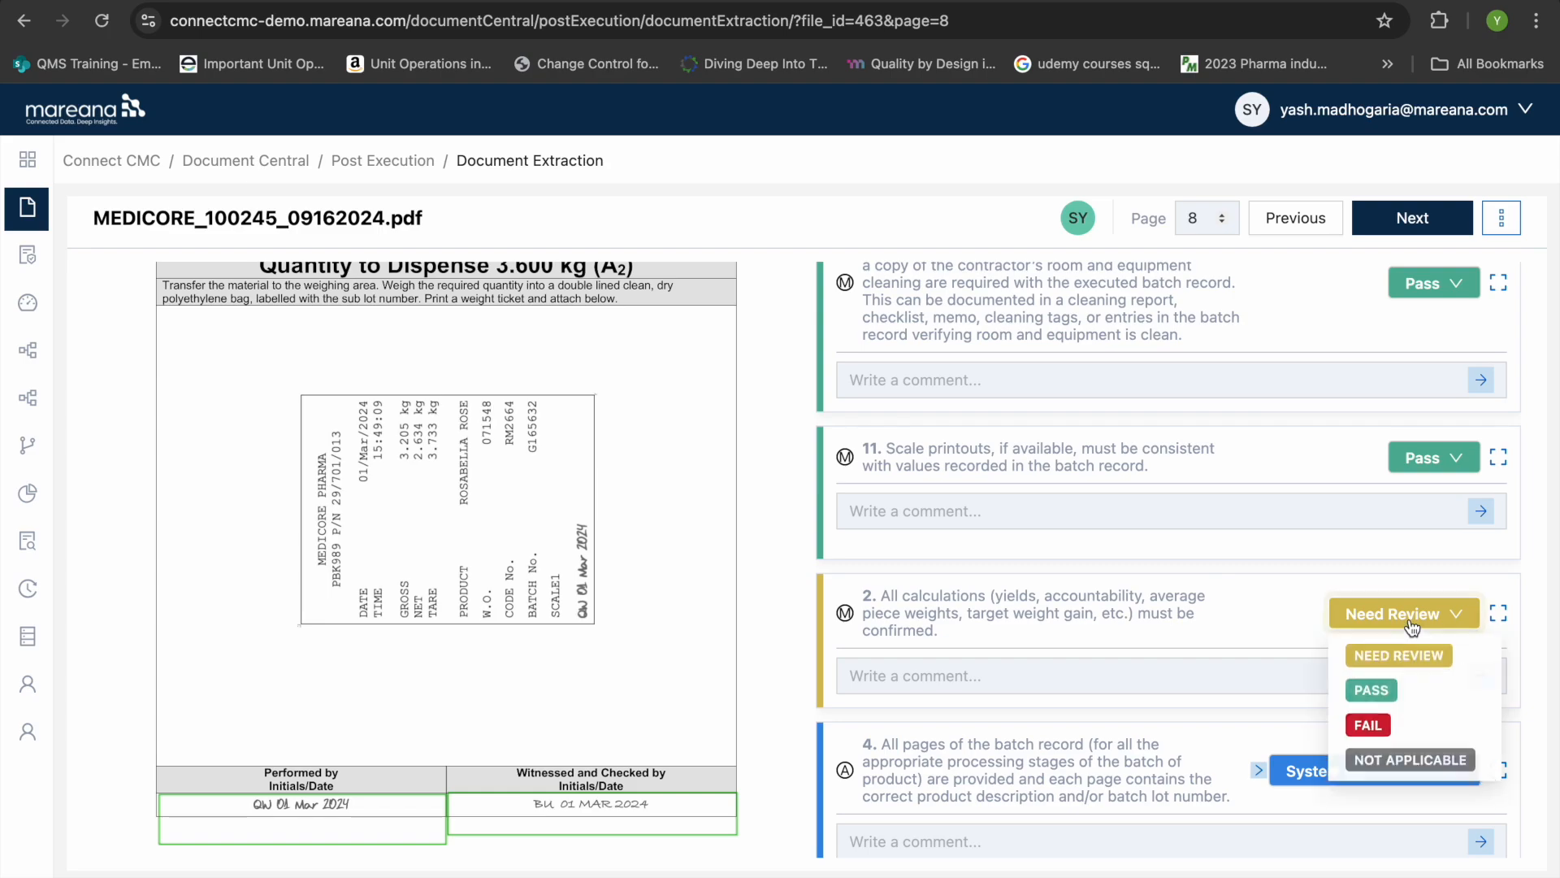
left_click(1391, 691)
Set requirements 7, 8 and 9 on page 8 to Pass
scroll(1389, 695, "down", 1)
scroll(1390, 695, "down", 1)
left_click(1391, 723)
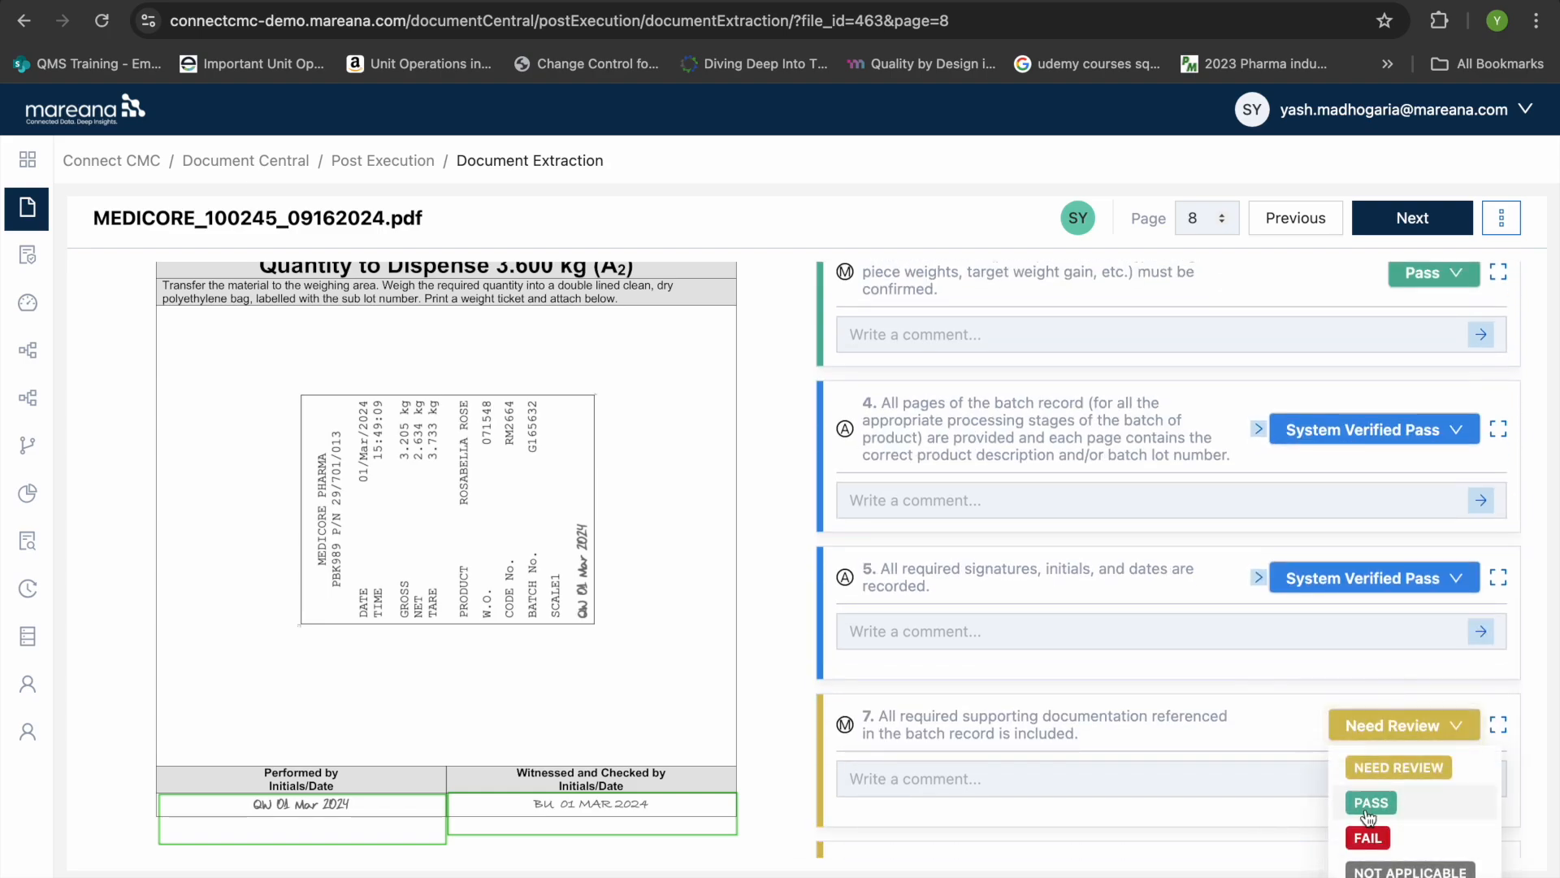
left_click(1366, 802)
scroll(1365, 808, "down", 1)
scroll(1365, 808, "down", 1)
left_click(1396, 594)
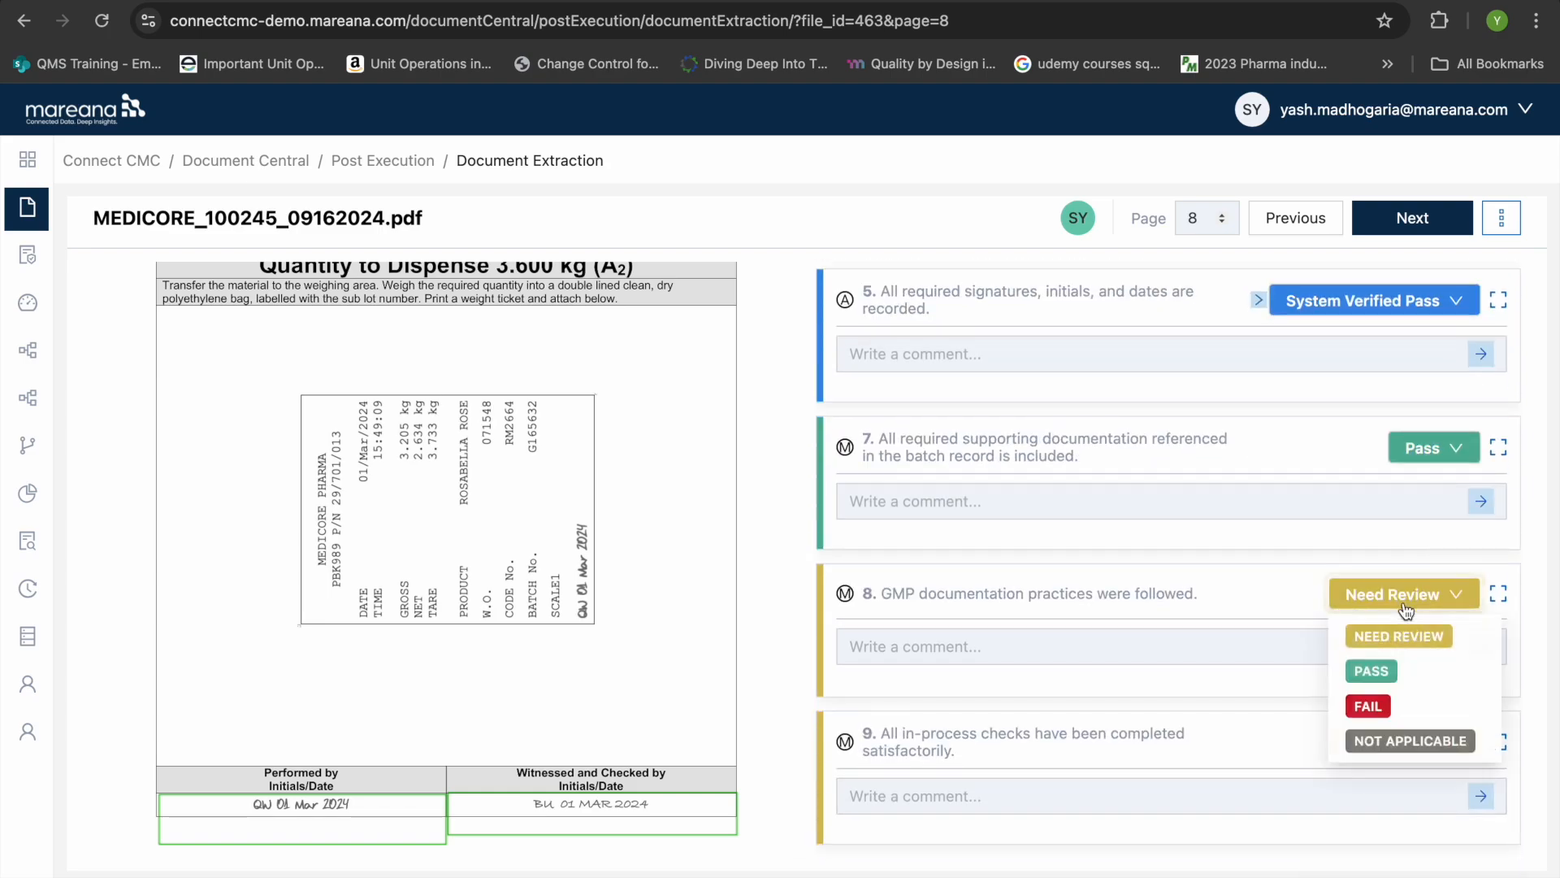
left_click(1370, 672)
left_click(1358, 743)
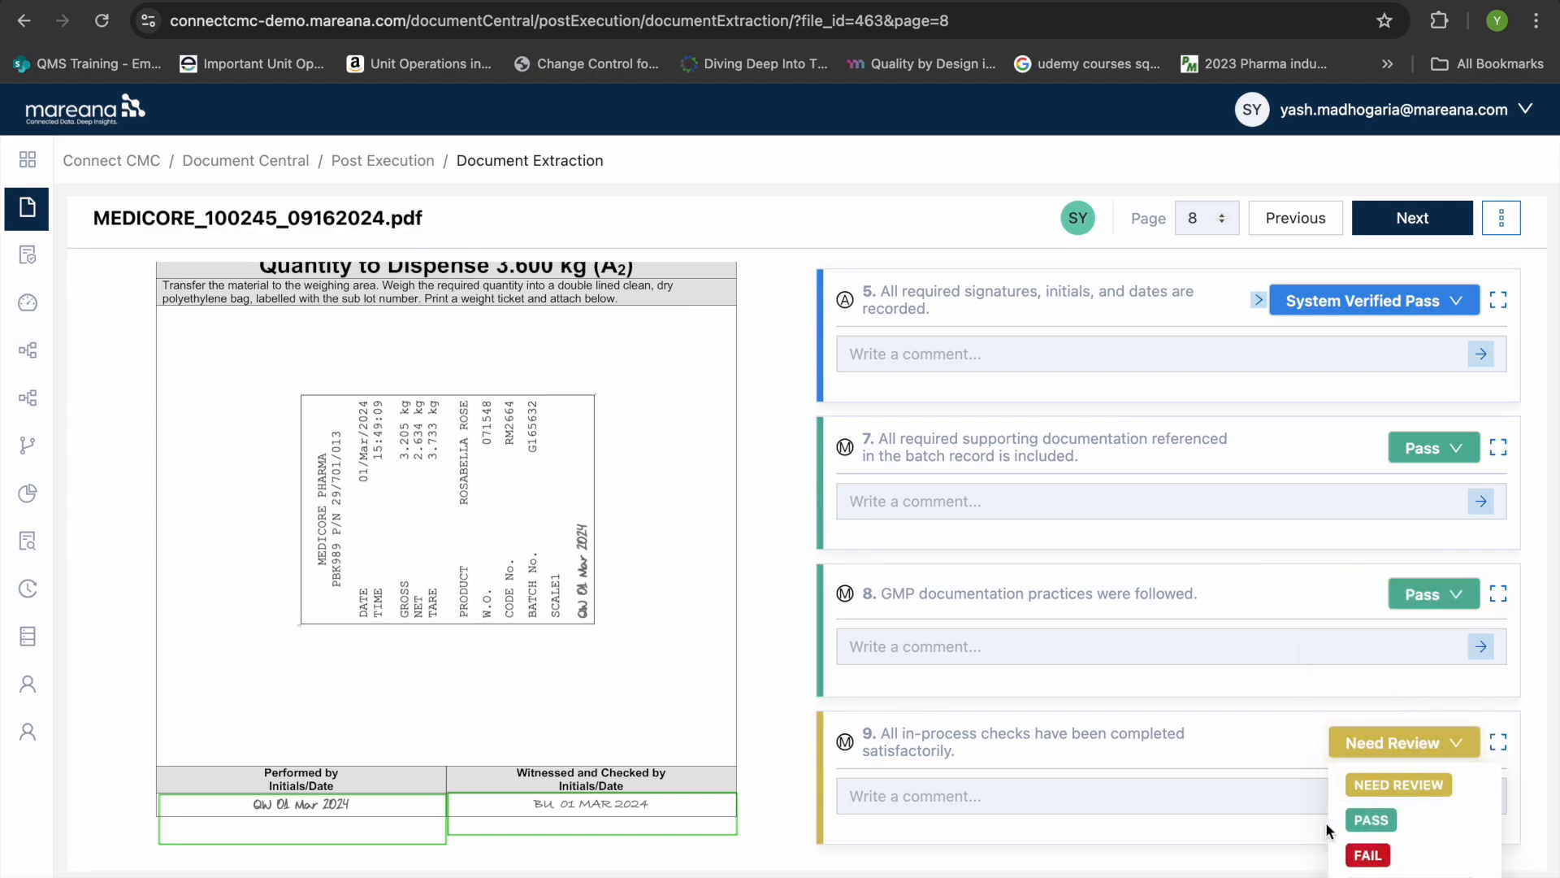
left_click(1370, 821)
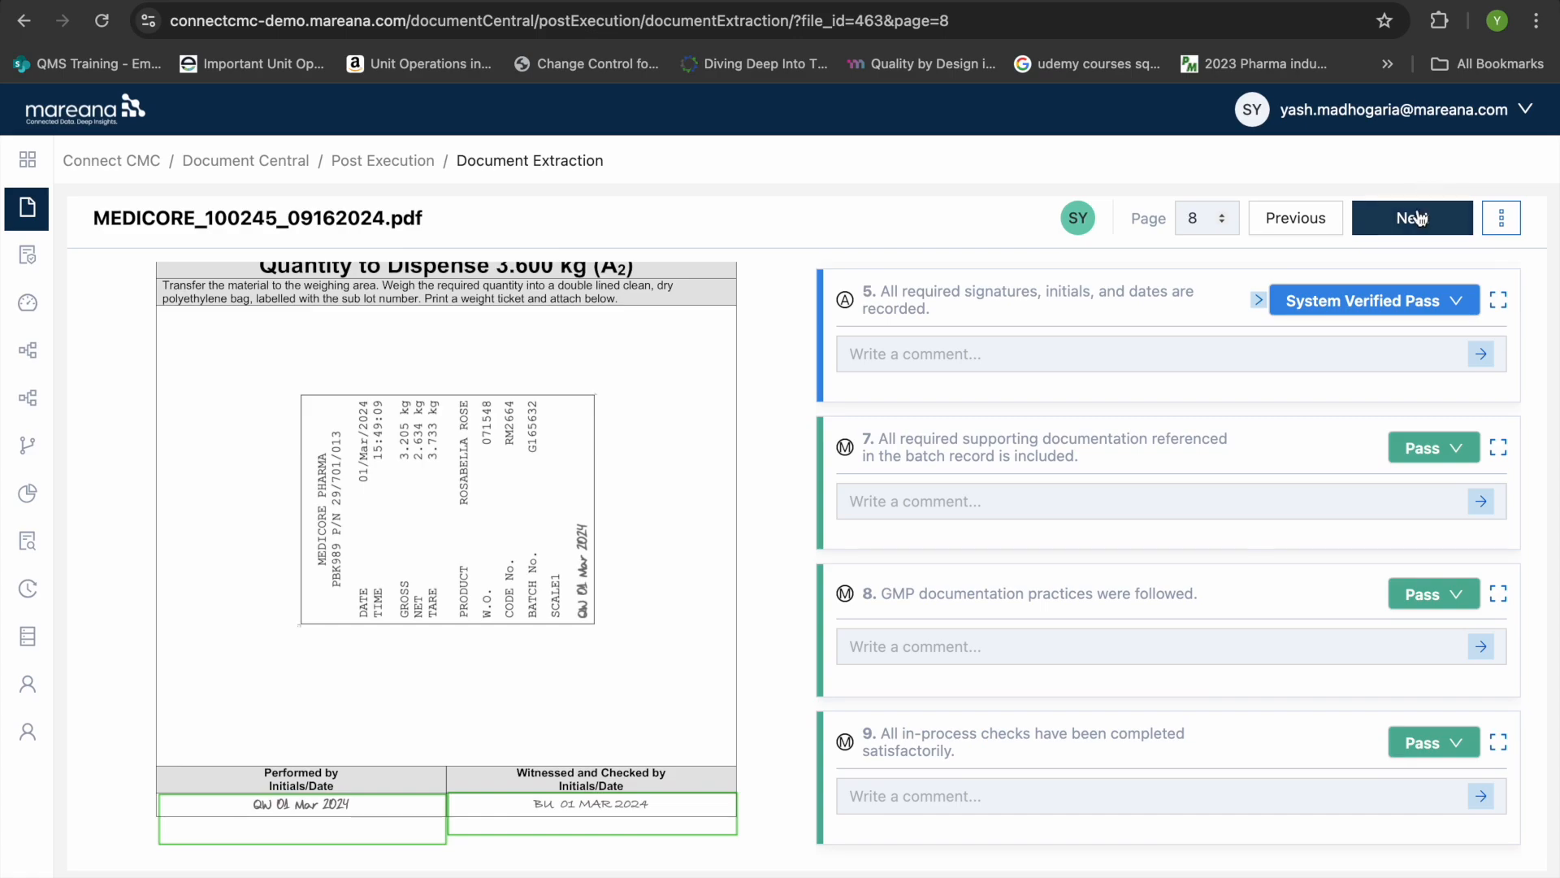
Advance to page 9 and set its requirements 1 and 10 to Pass
left_click(1411, 218)
left_click(1404, 398)
left_click(1368, 470)
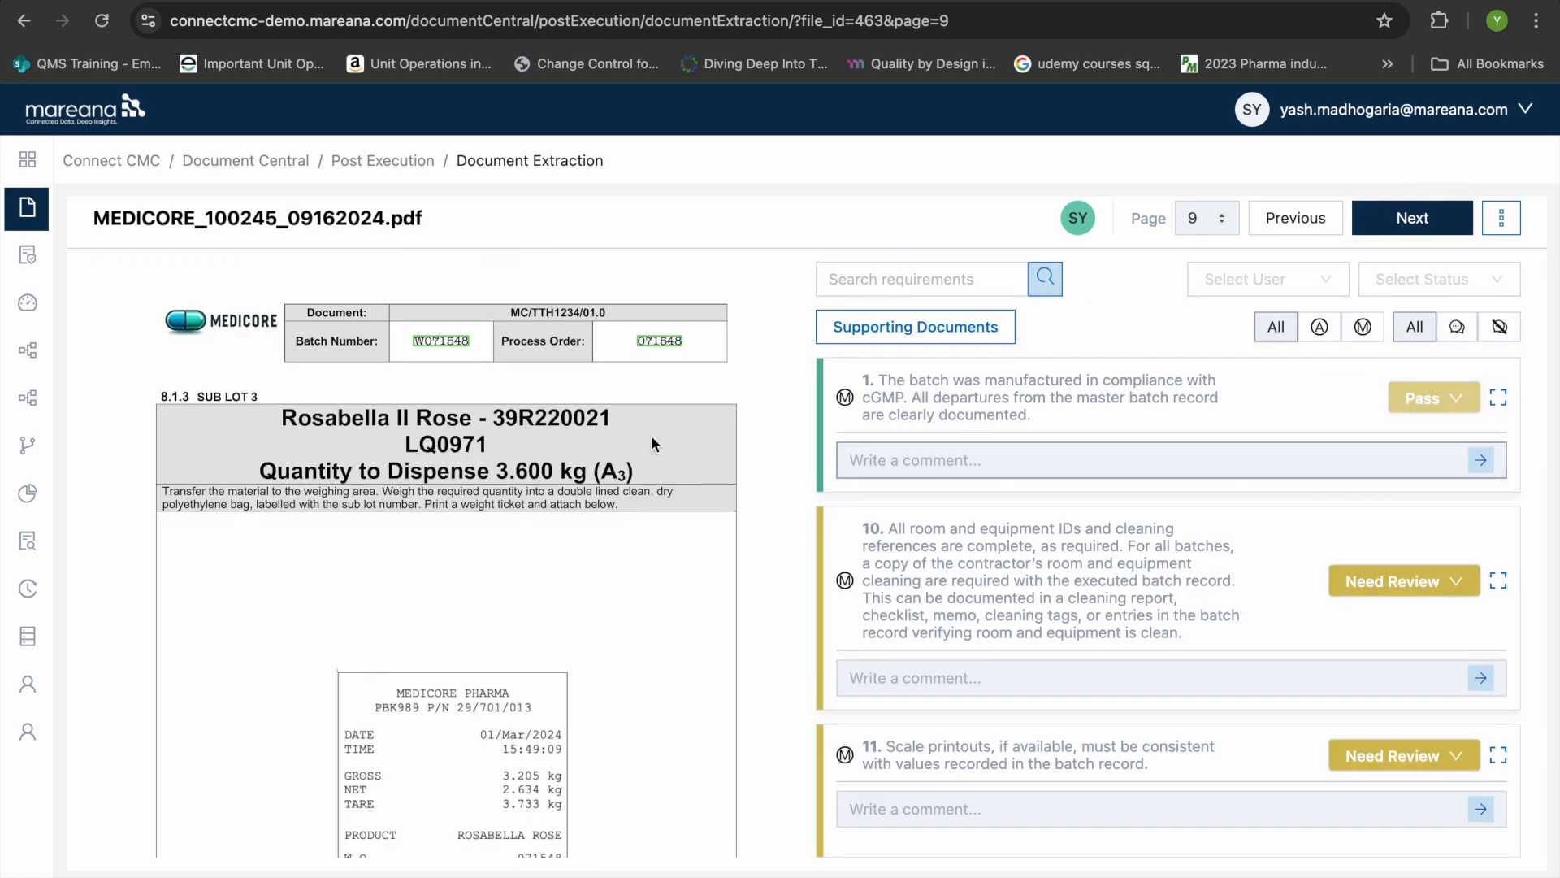
scroll(642, 445, "down", 2)
scroll(642, 446, "down", 1)
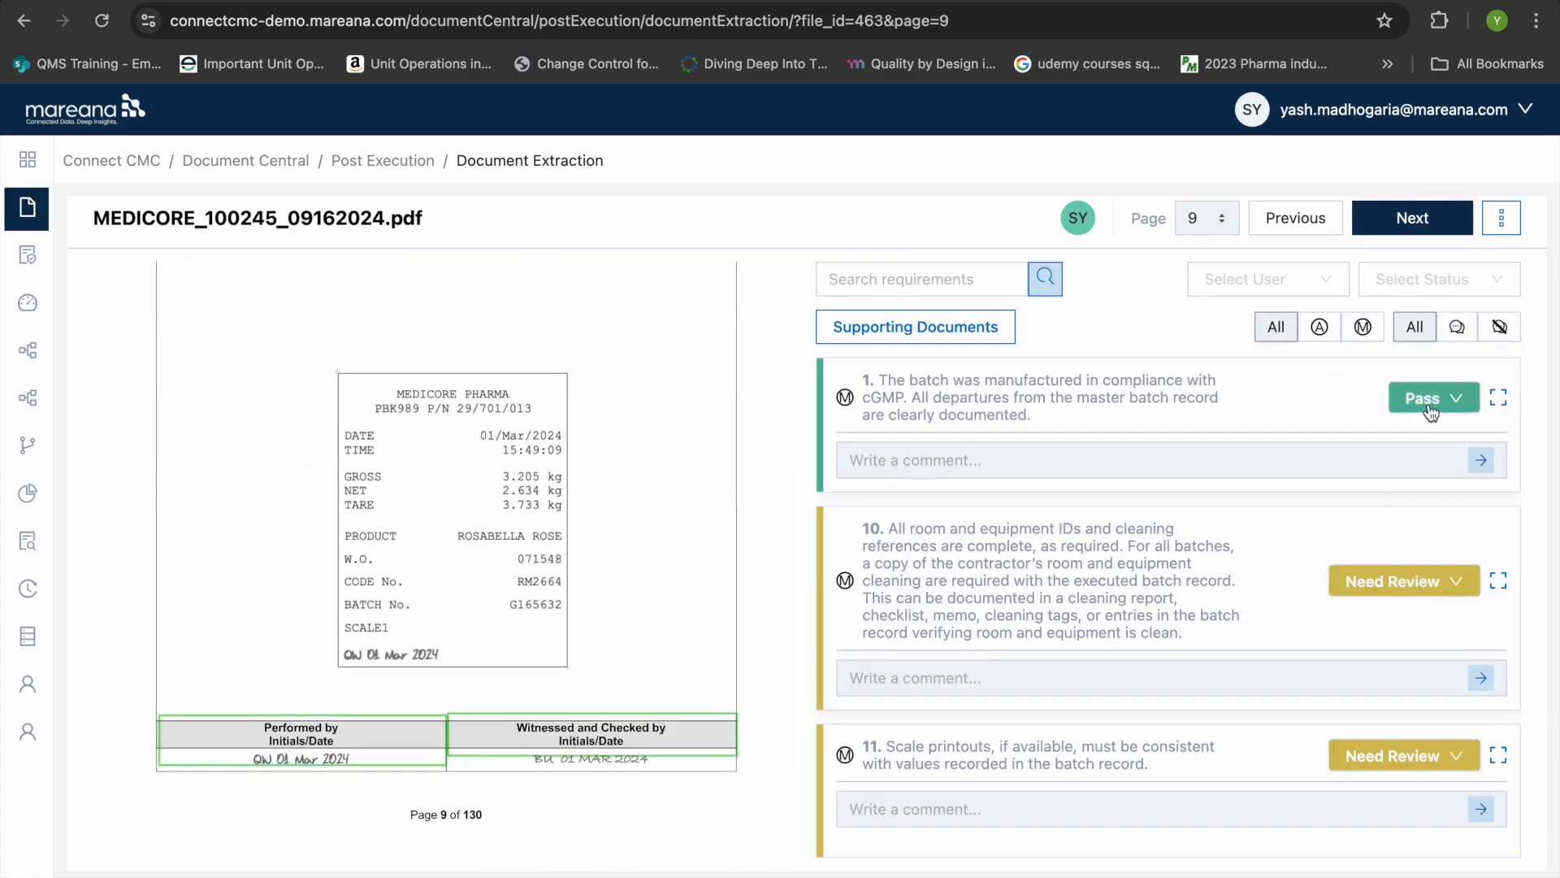
left_click(1400, 581)
left_click(1370, 654)
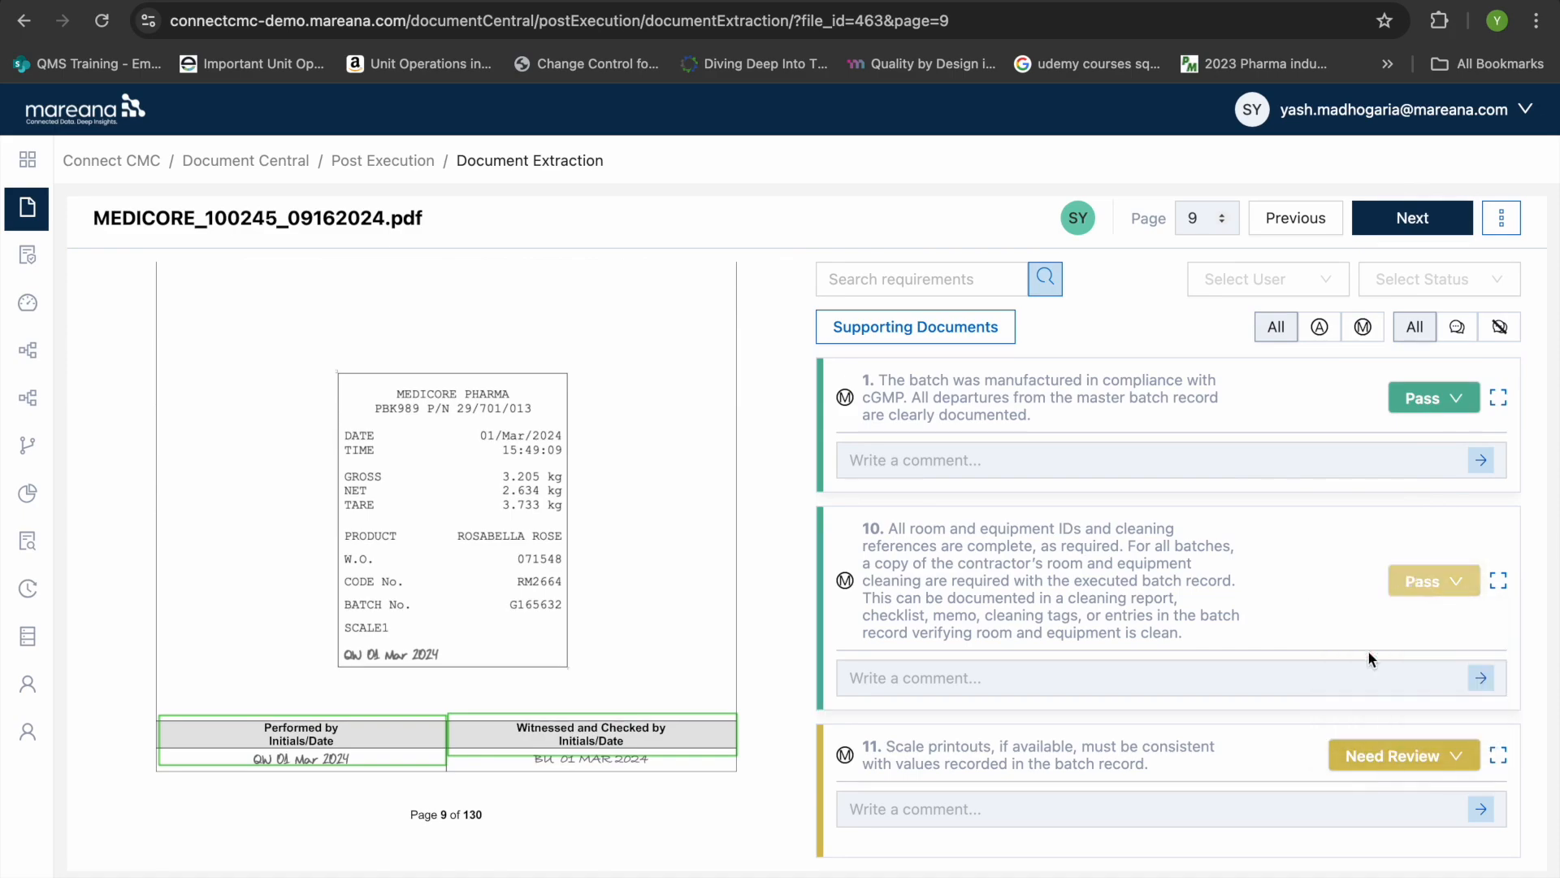
Set requirement 11 on page 9, about the scale printouts, to Pass
scroll(1368, 650, "down", 2)
left_click(1372, 646)
left_click(1351, 721)
scroll(1351, 721, "down", 2)
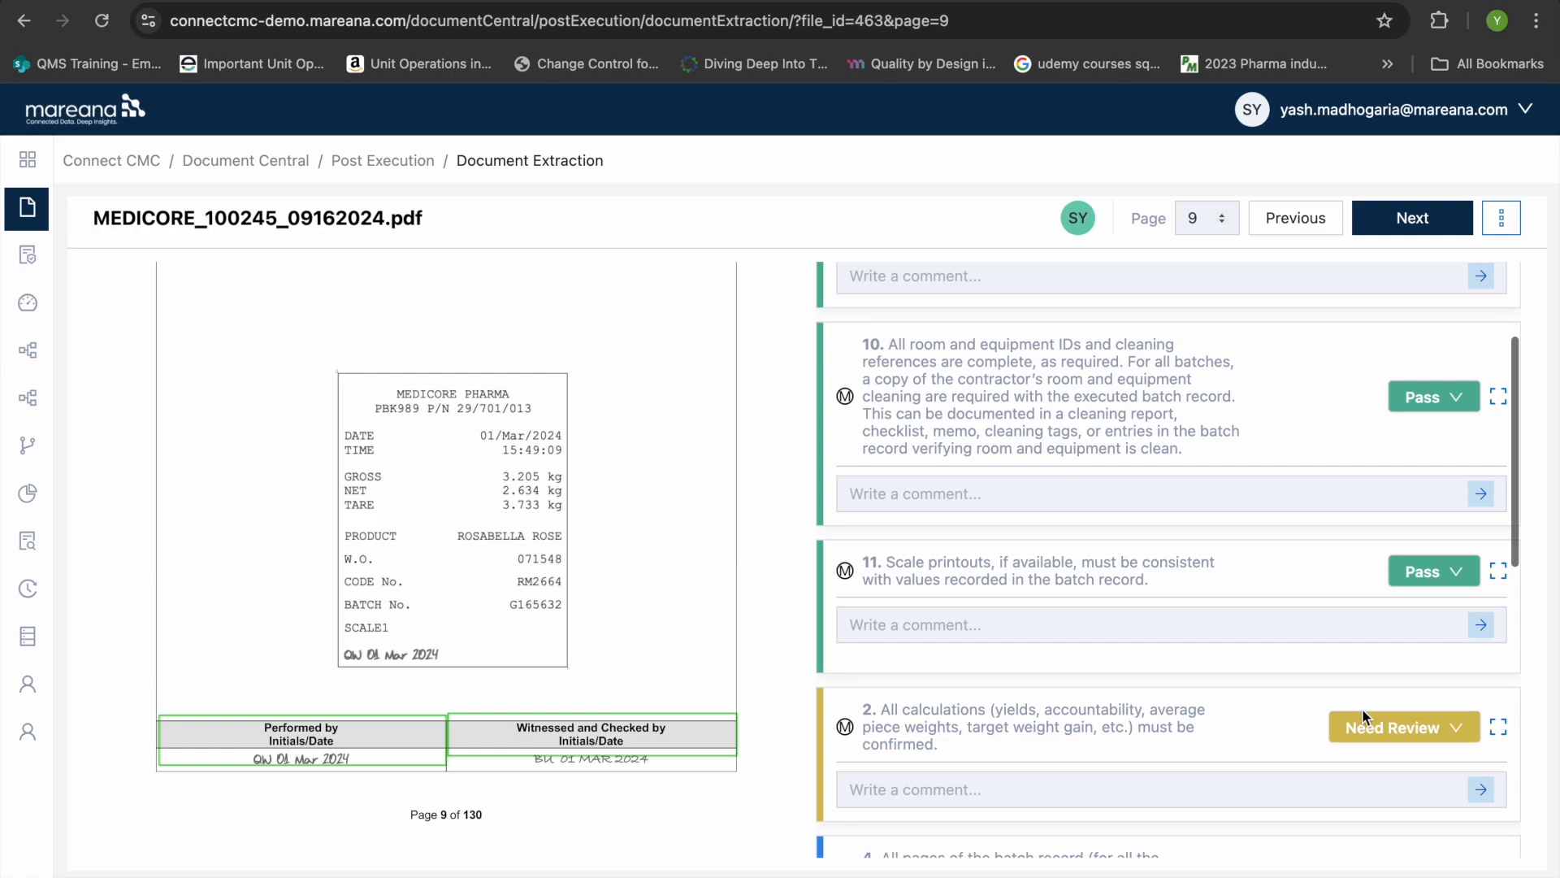
Set requirements 2, 7, 8 and 9 on page 9 to Pass
left_click(1365, 724)
left_click(1367, 802)
scroll(1370, 777, "down", 5)
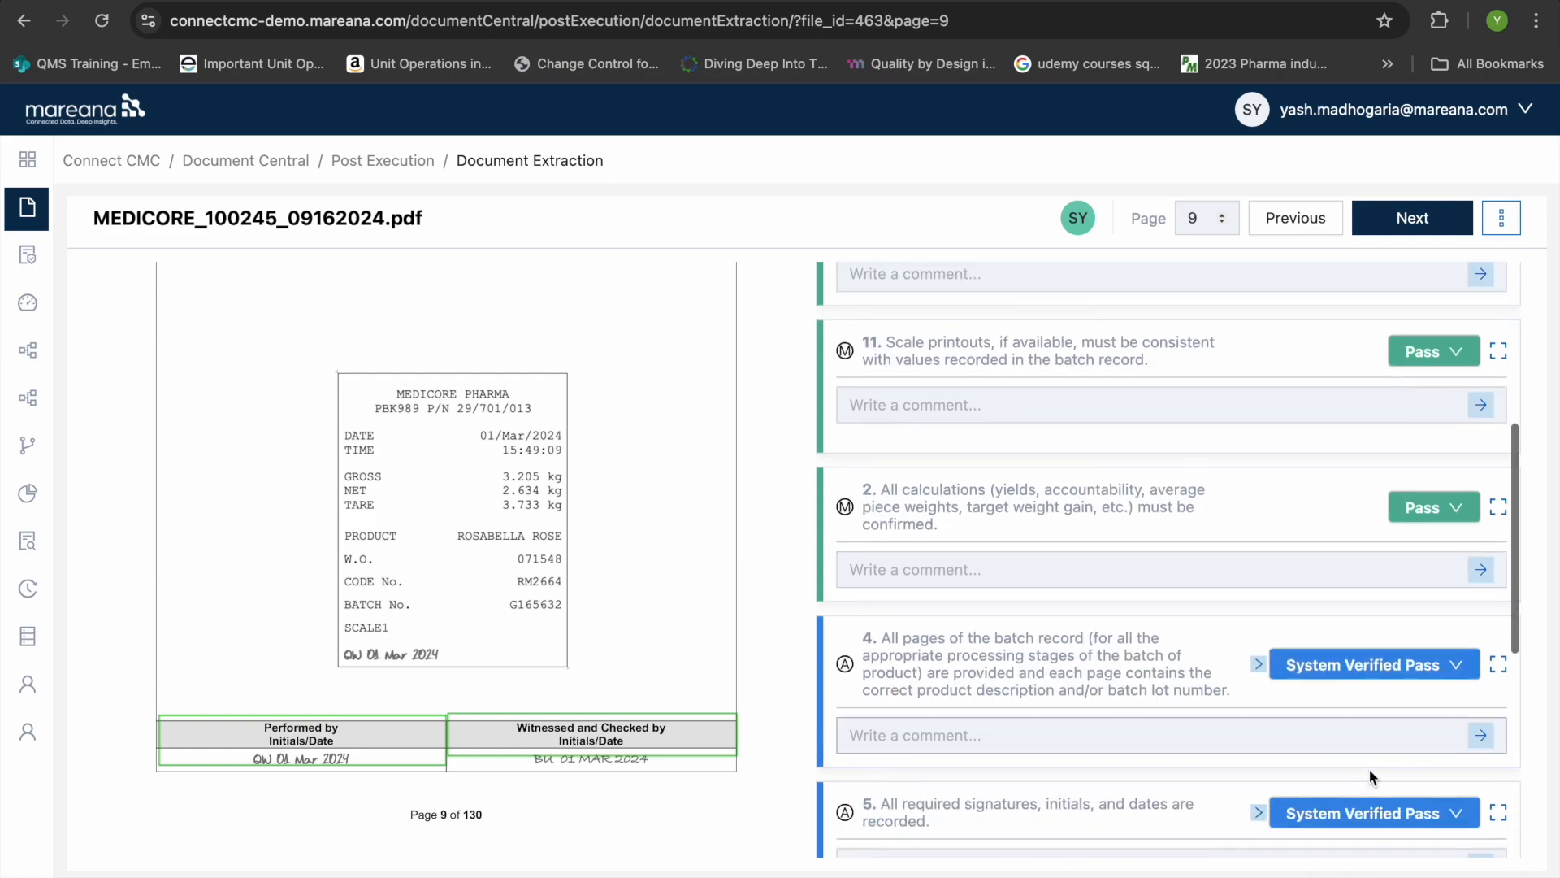
left_click(1431, 447)
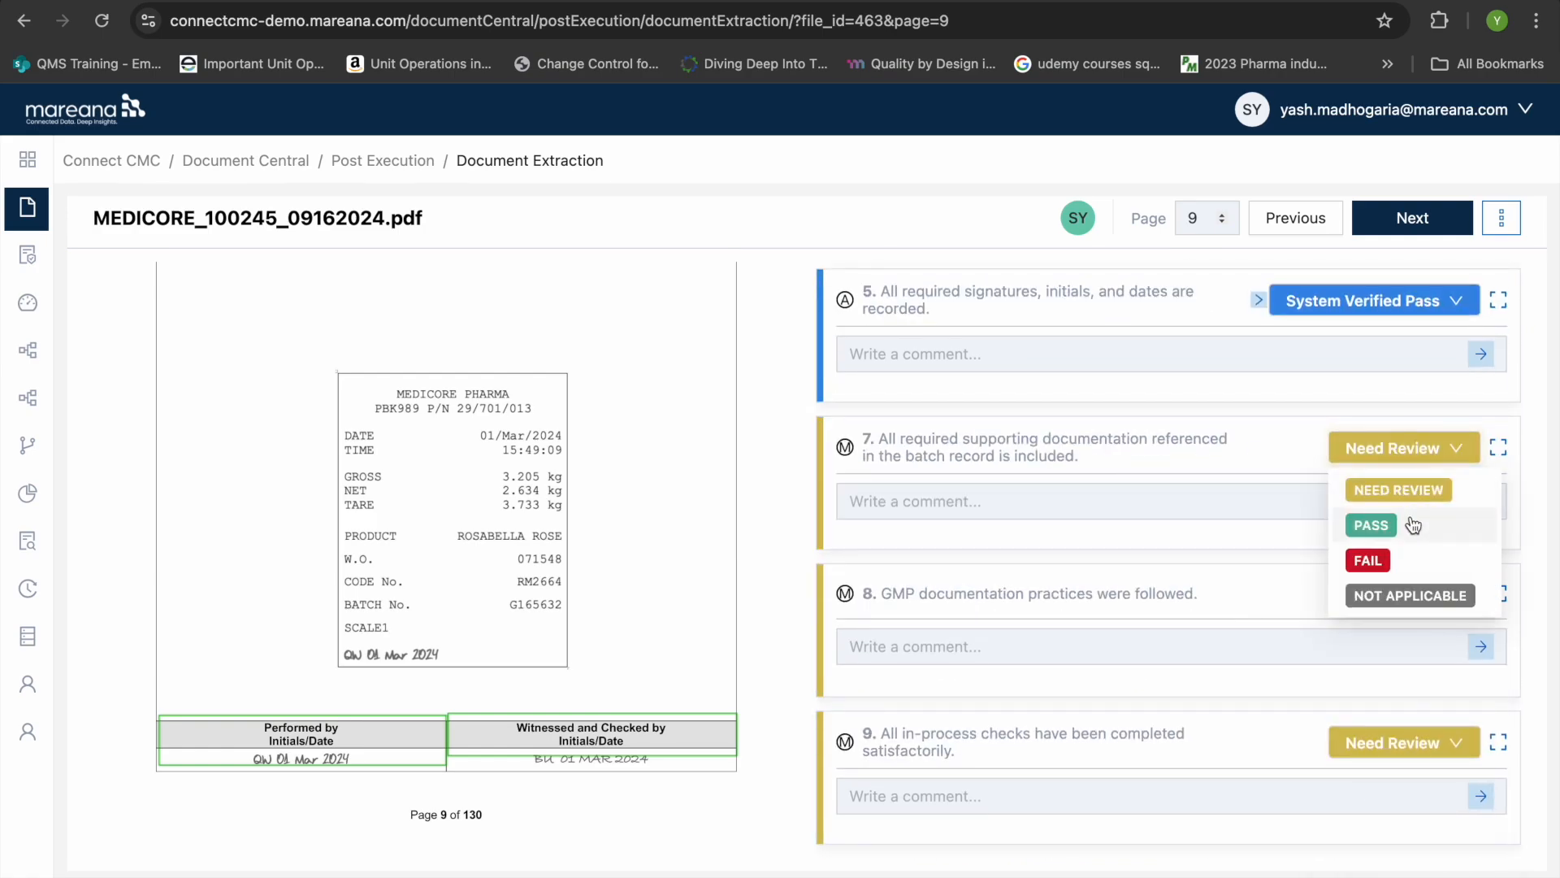
left_click(1408, 523)
left_click(1401, 591)
left_click(1368, 666)
left_click(1374, 743)
left_click(1371, 819)
Advance to page 10 and set its requirements 1 and 10 to Pass
left_click(1412, 218)
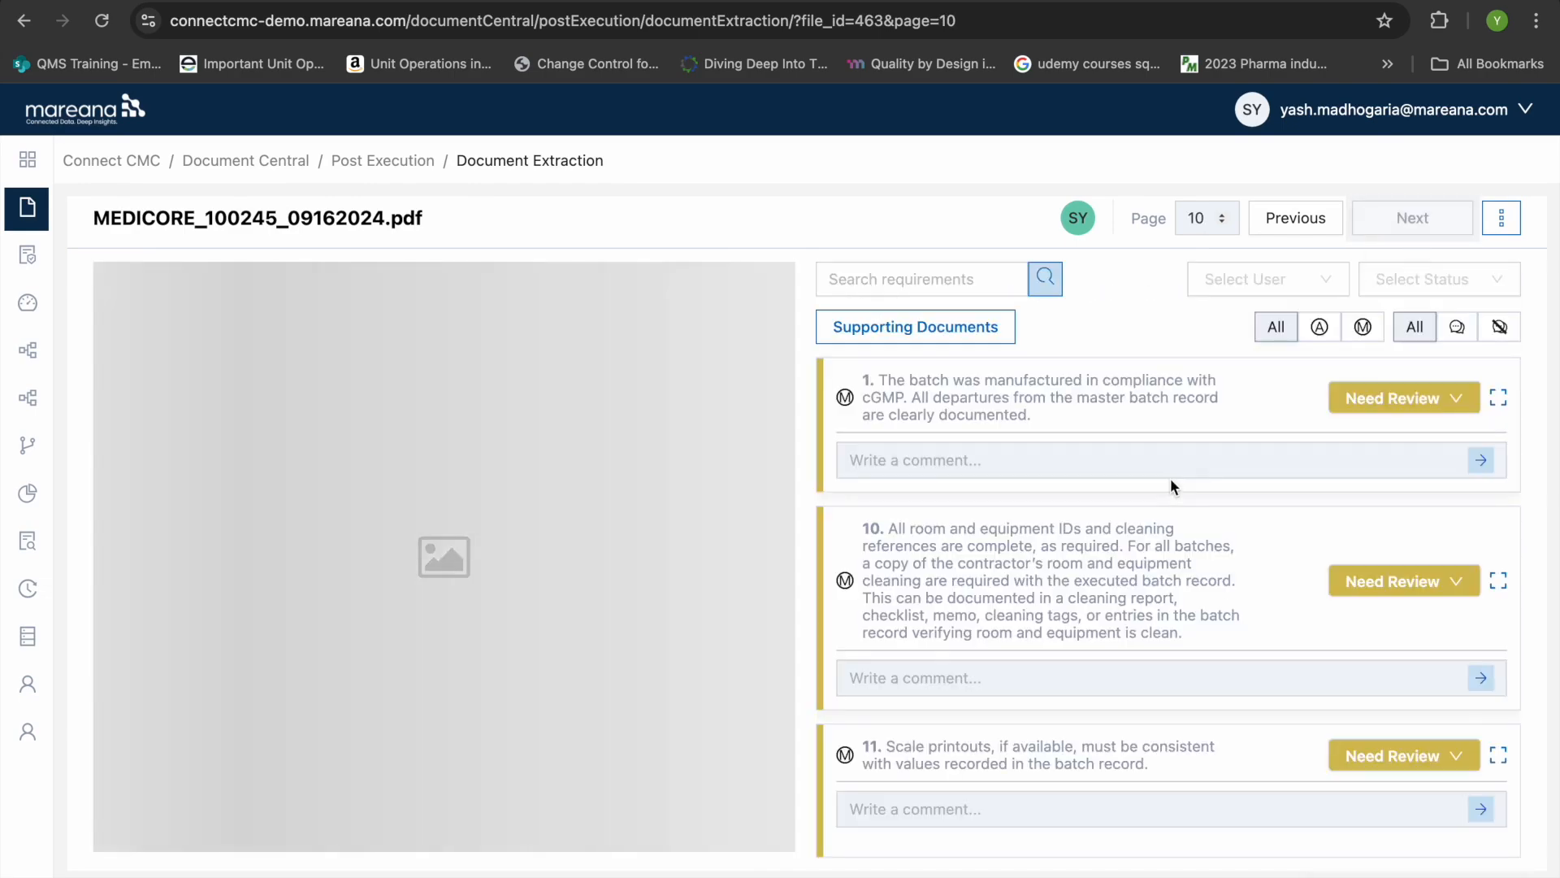
left_click(1412, 401)
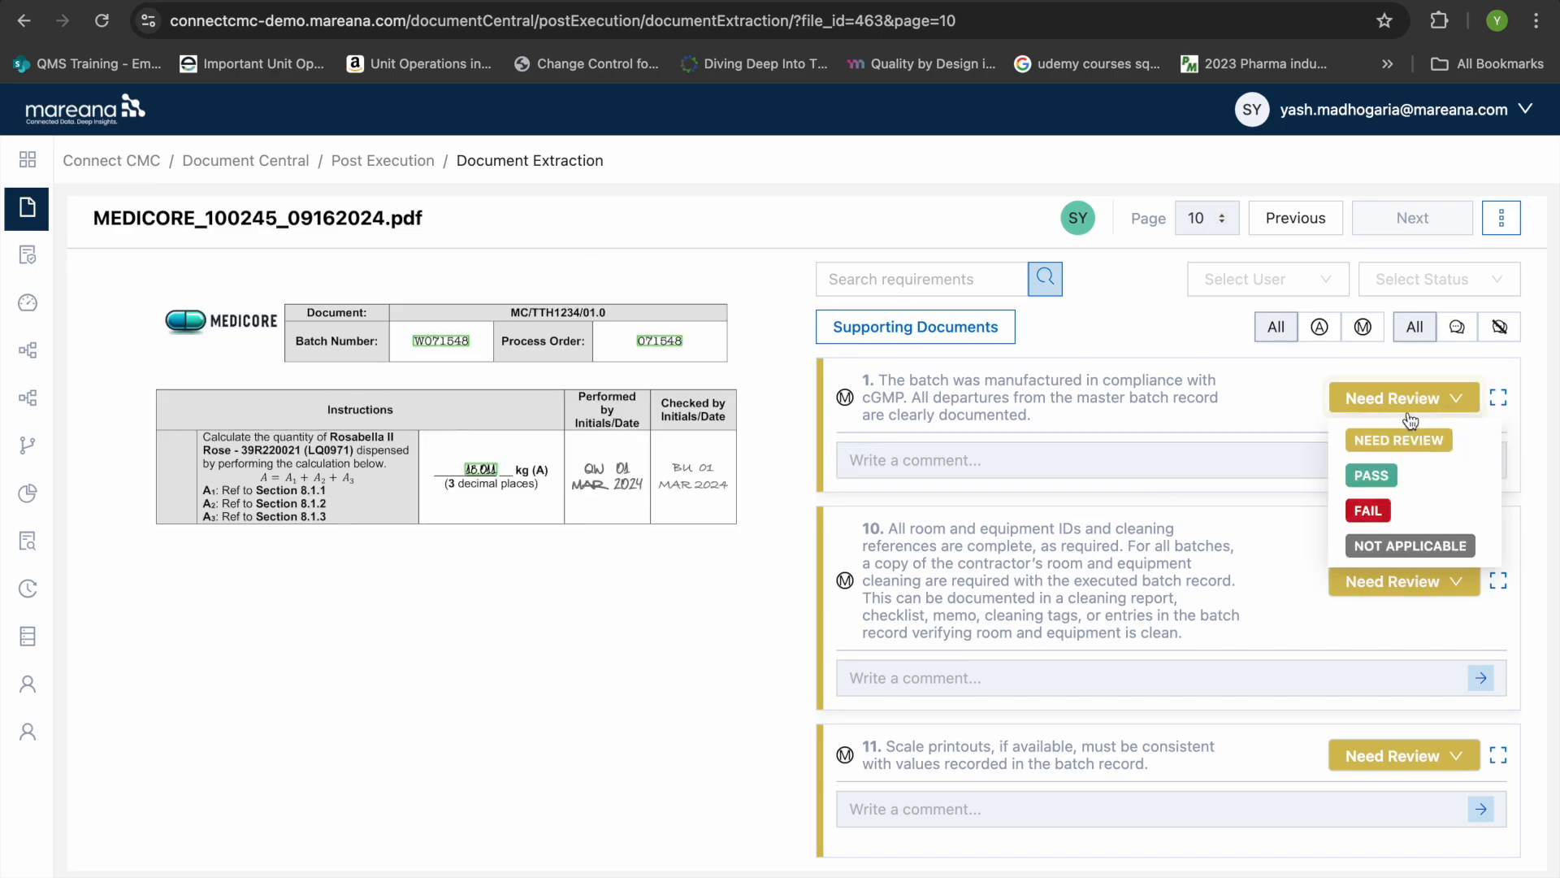
left_click(1393, 480)
scroll(1298, 569, "down", 2)
left_click(1345, 437)
left_click(1369, 505)
Set requirements 11 and 2 on page 10, about scale printouts and calculations, to Pass
scroll(1369, 505, "down", 2)
left_click(1373, 431)
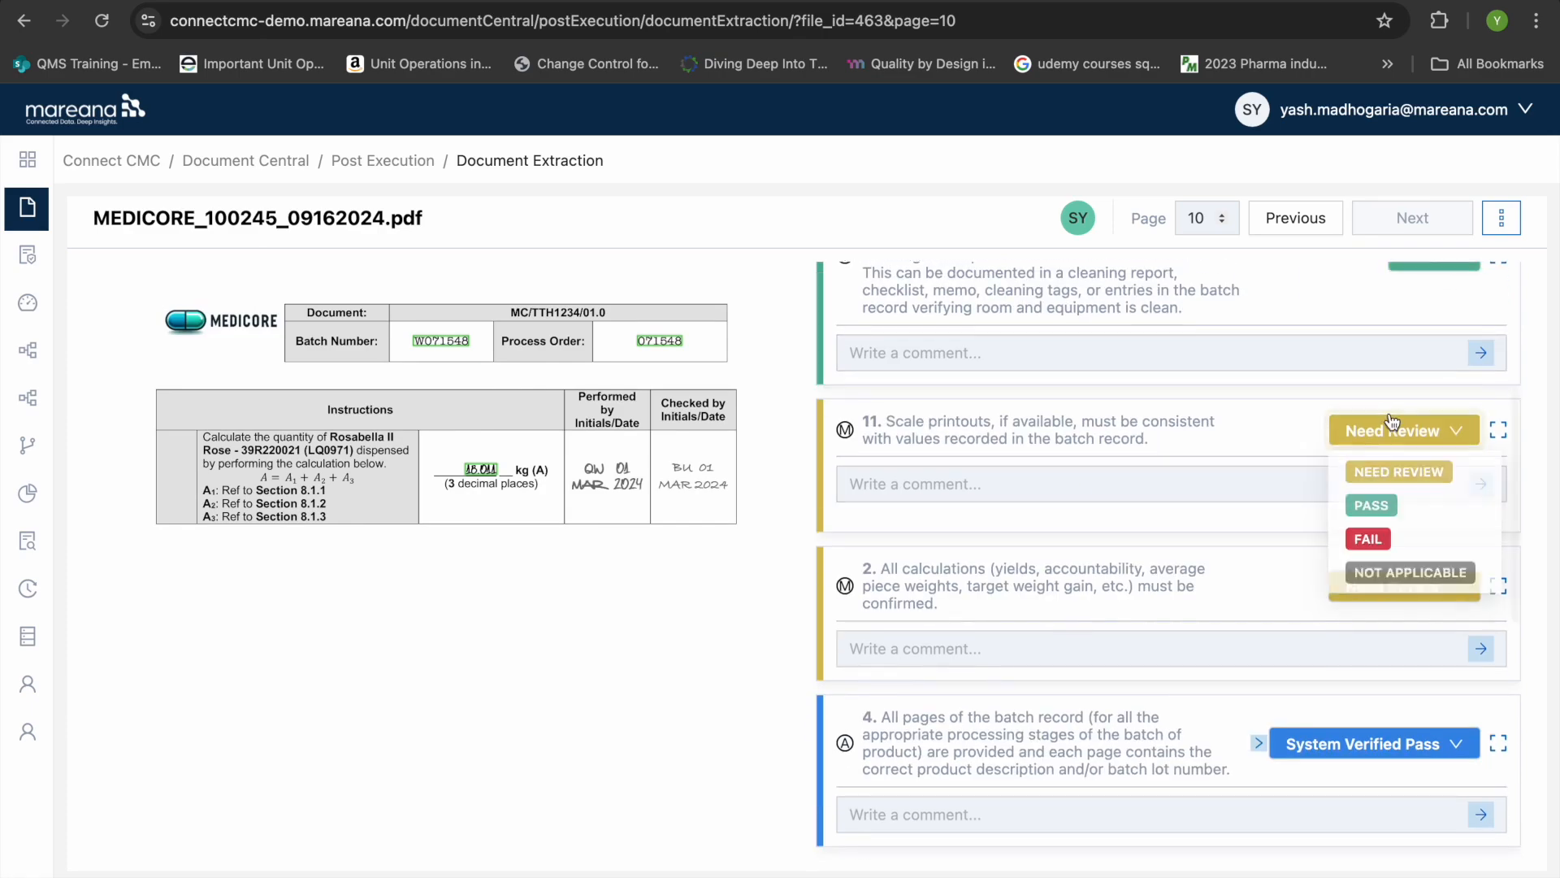
left_click(1368, 506)
left_click(1373, 586)
left_click(1365, 656)
Set requirements 7, 8 and 9 on page 10 to Pass
scroll(1358, 657, "down", 3)
scroll(1276, 657, "down", 3)
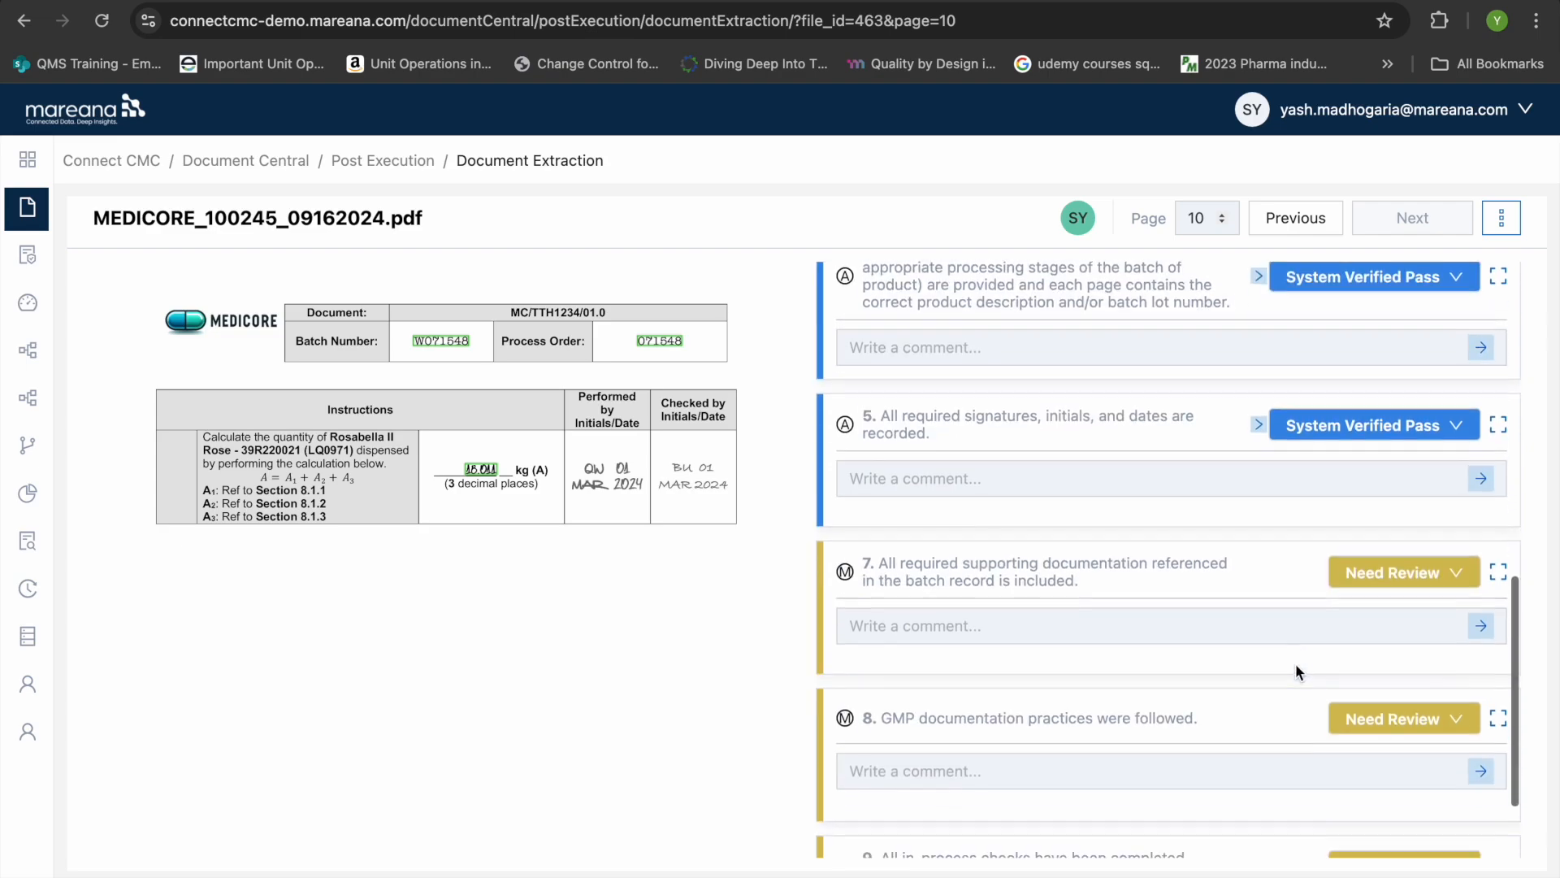
left_click(1353, 574)
left_click(1357, 648)
scroll(1373, 650, "down", 1)
left_click(1382, 623)
left_click(1369, 697)
left_click(1381, 775)
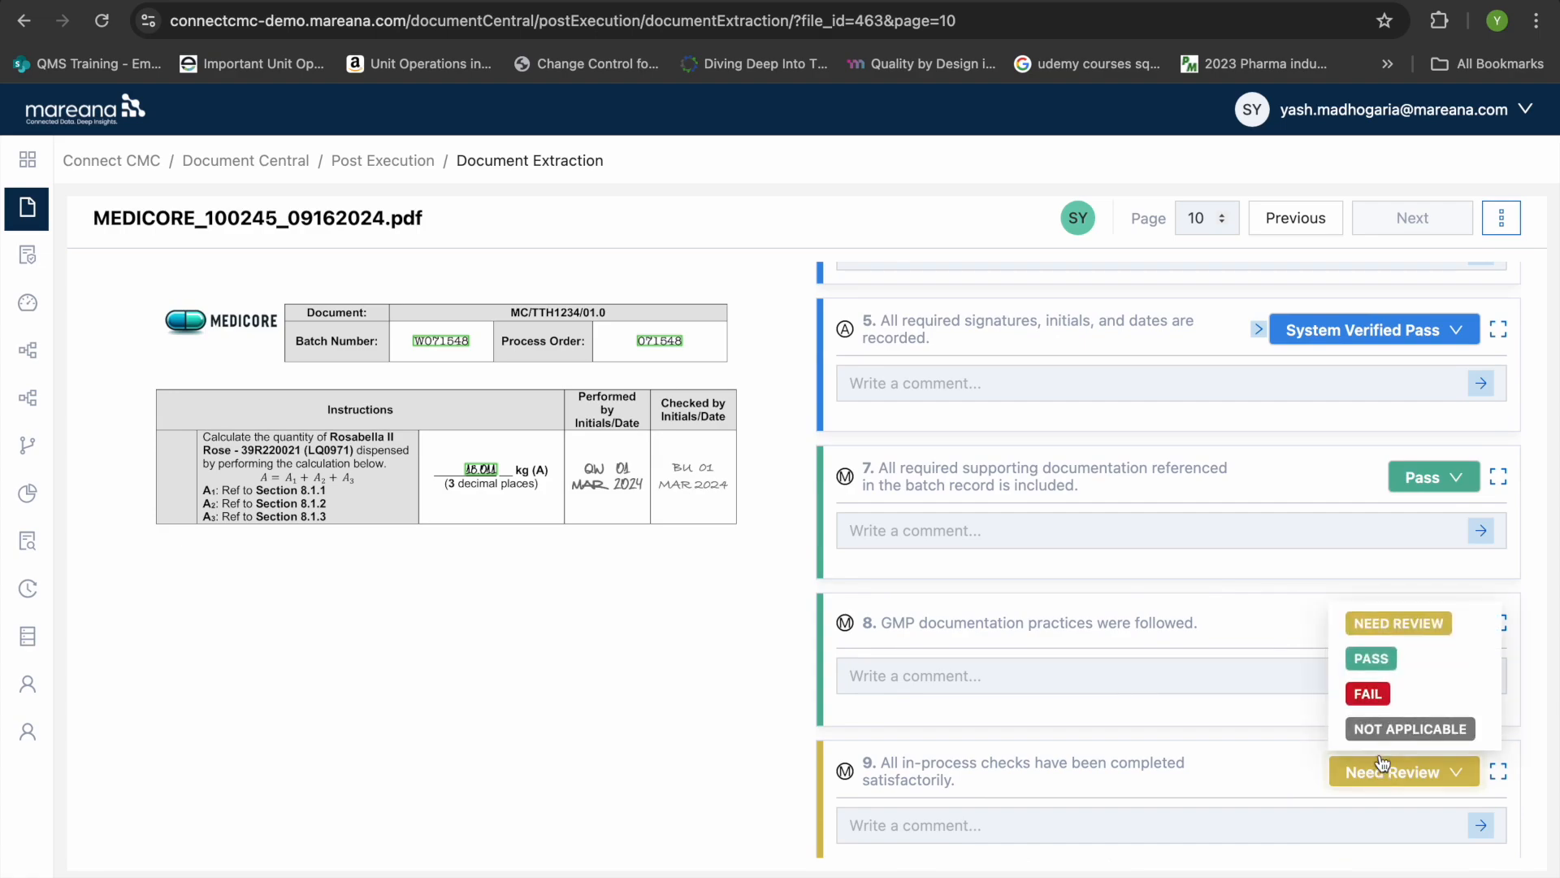
left_click(1385, 656)
scroll(1389, 672, "down", 1)
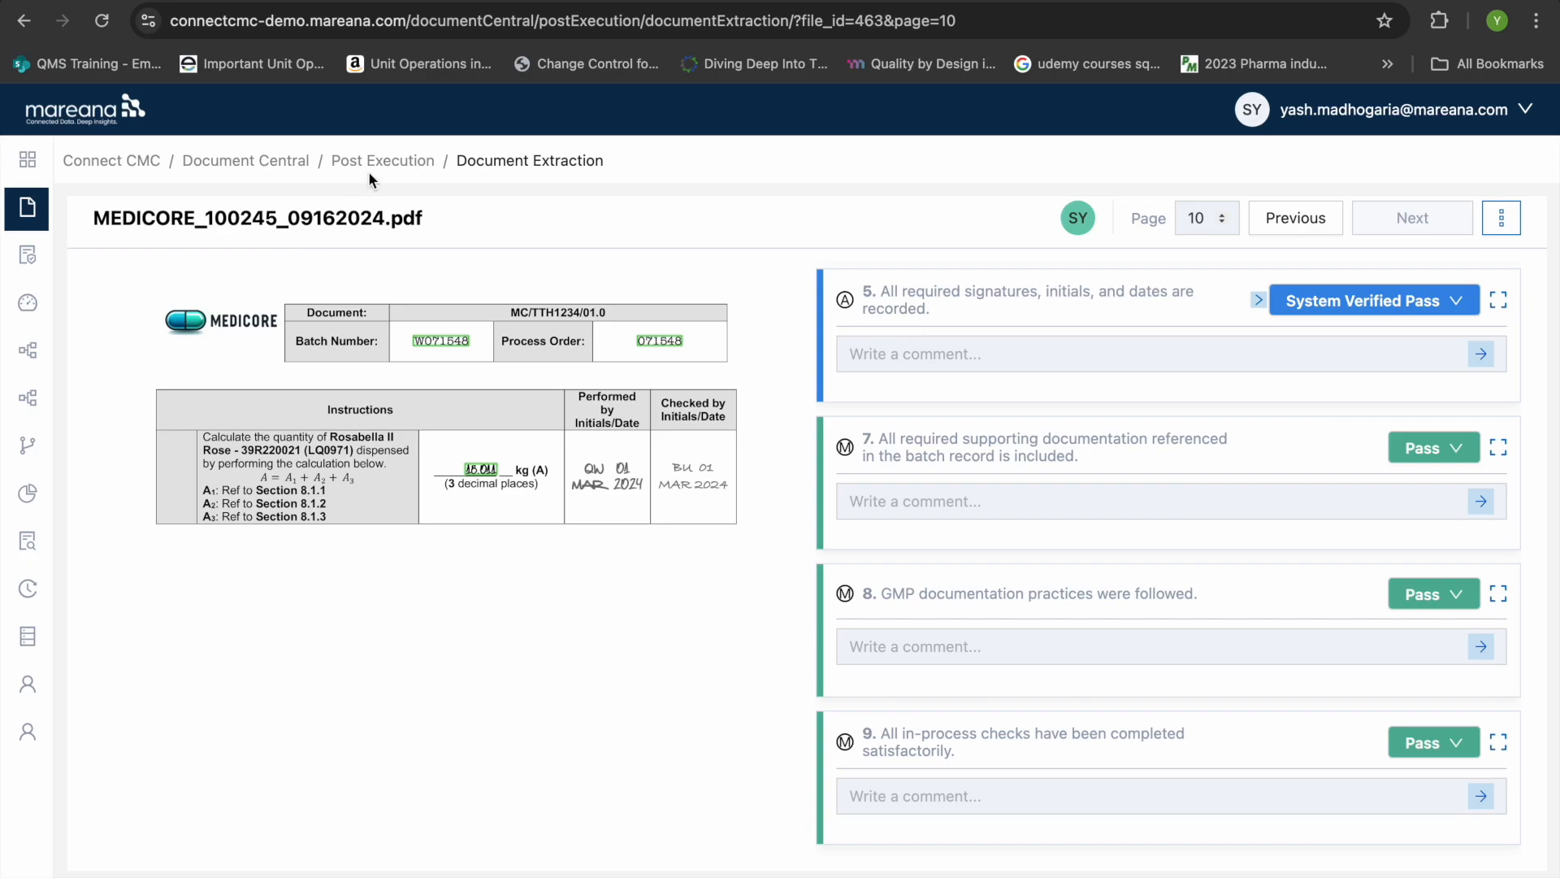
Return to Document Central and choose MEDICORE_100245_09162024A from the Medicore Data folder as a new document upload
left_click(346, 163)
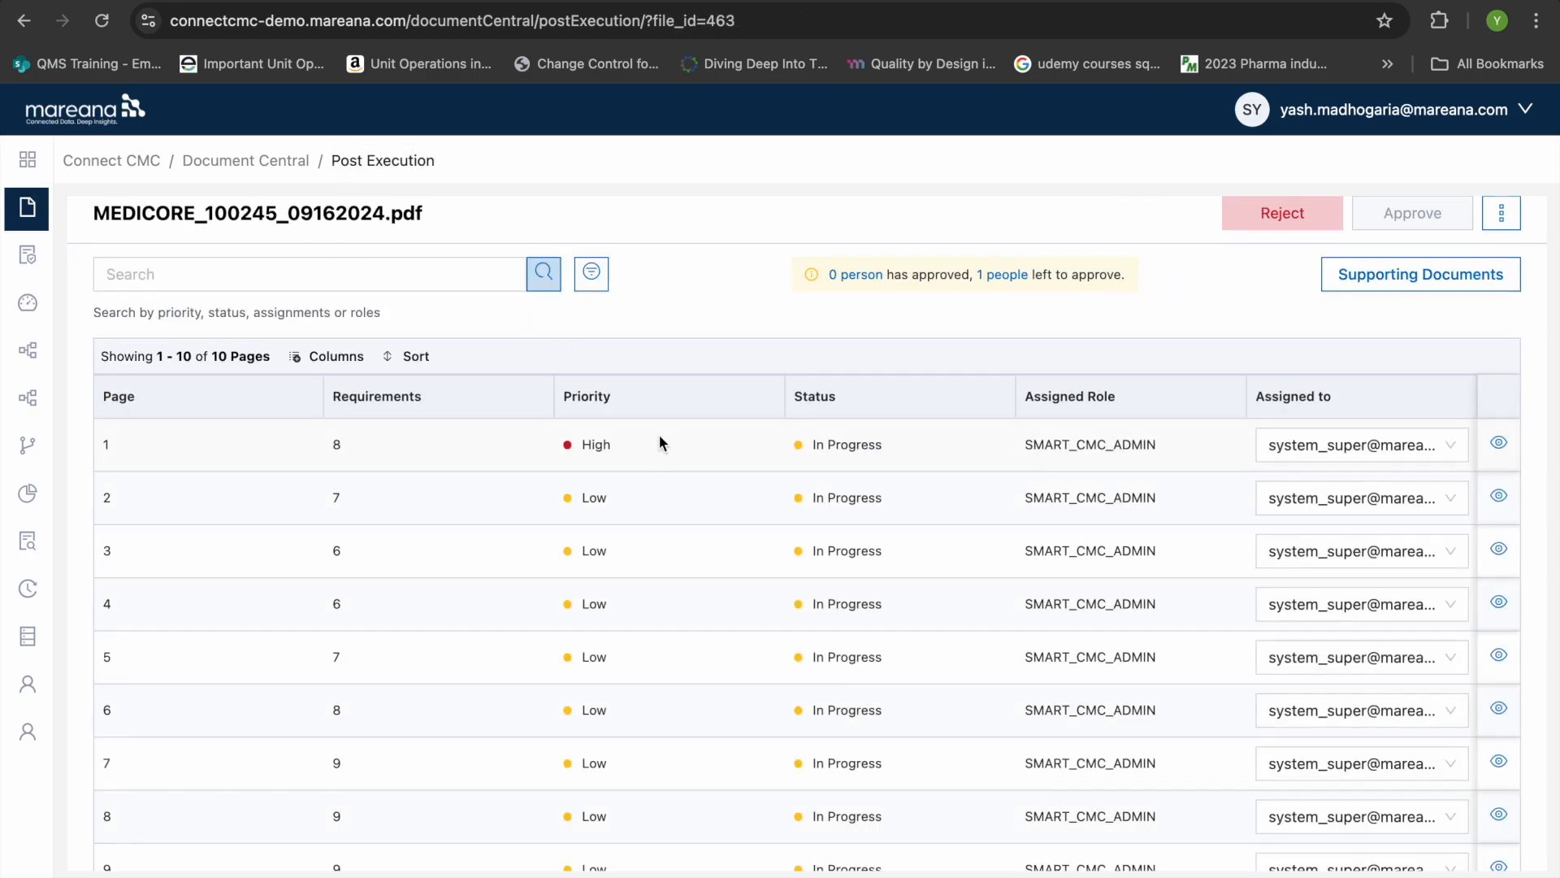
left_click(242, 161)
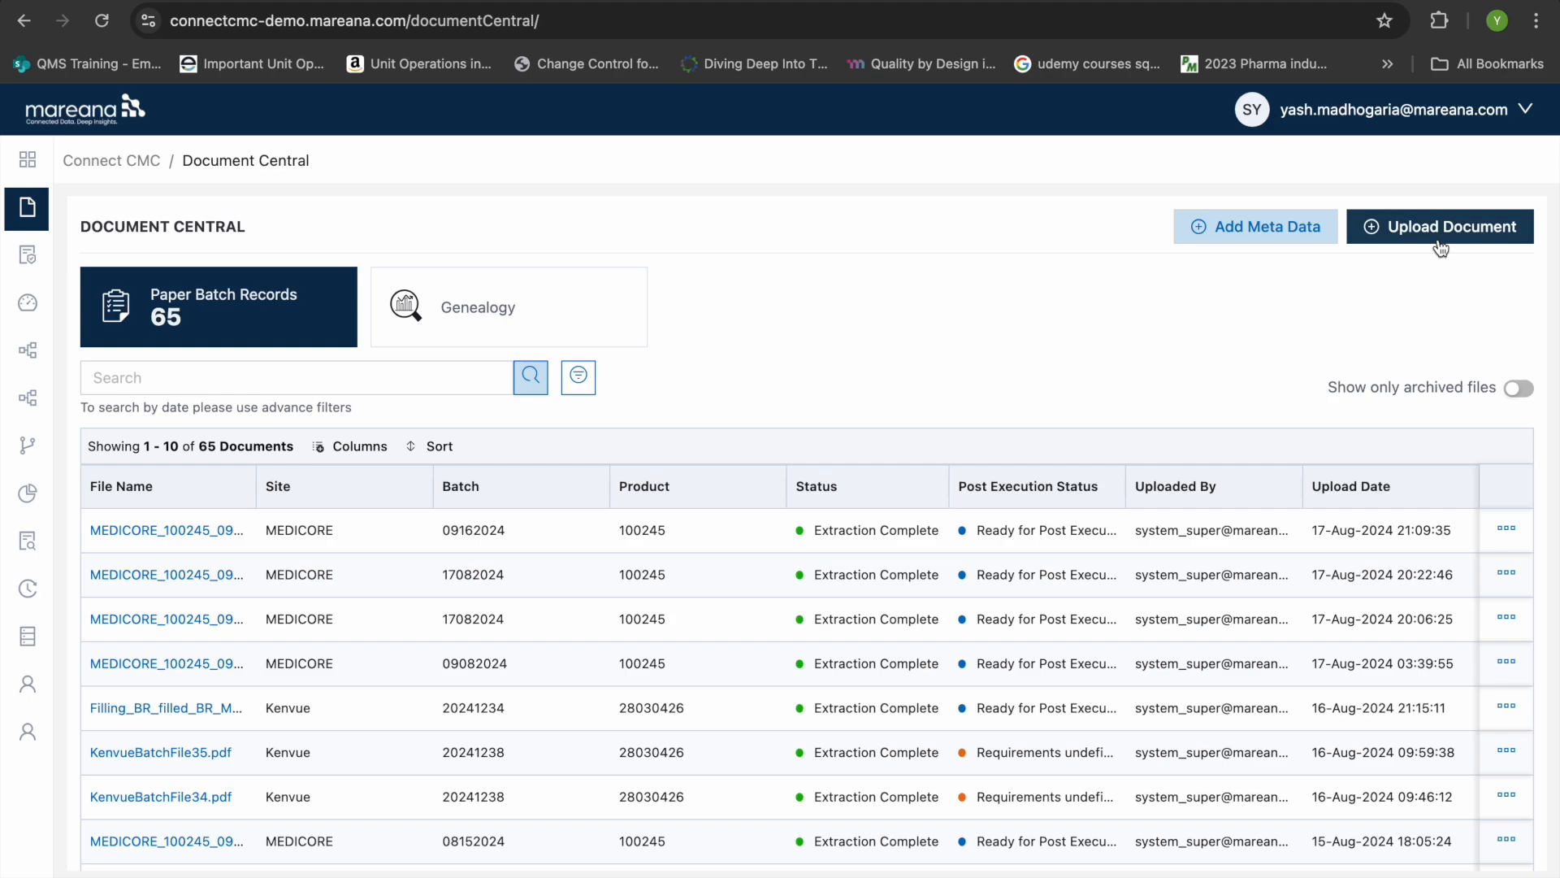
left_click(1441, 248)
left_click(828, 455)
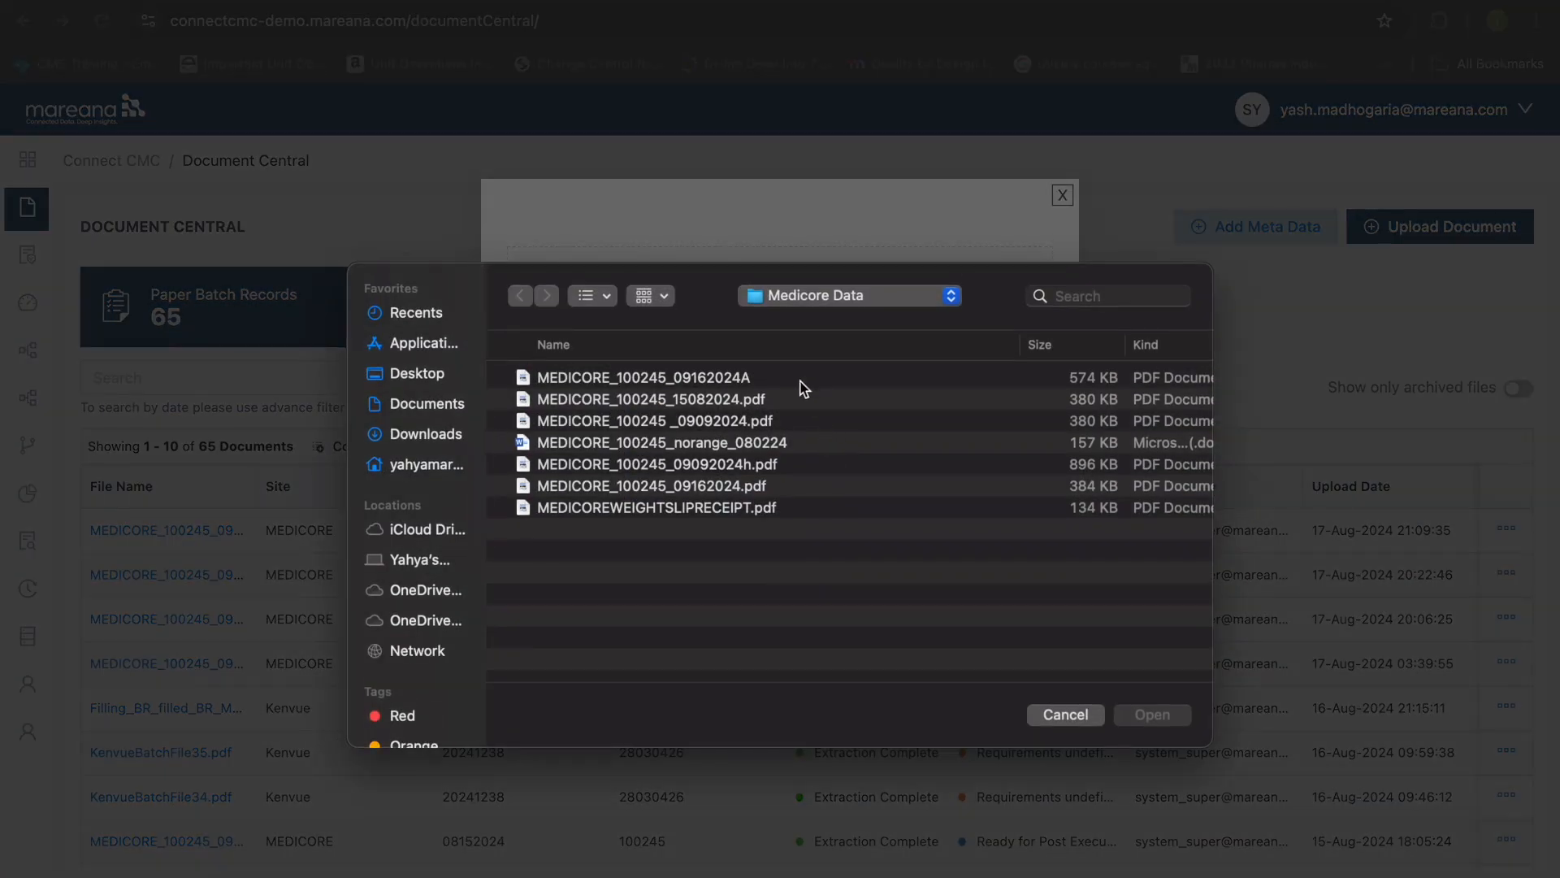
double_click(793, 377)
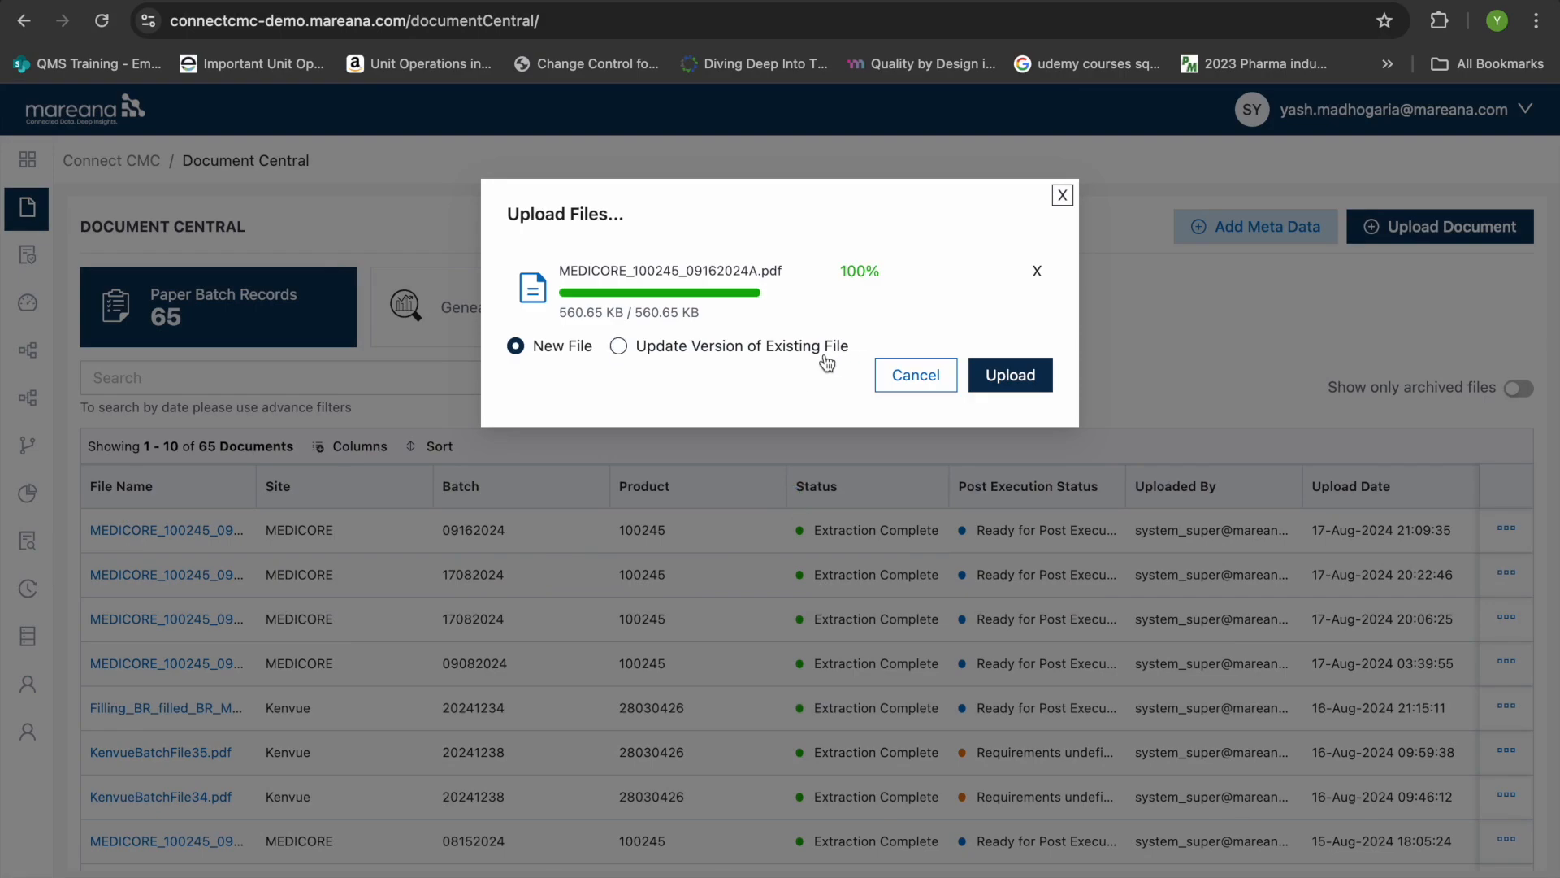
Make the upload an updated version of MEDICORE_100245_09162024.pdf, found by searching 0916, importing its metadata and post execution data
left_click(817, 349)
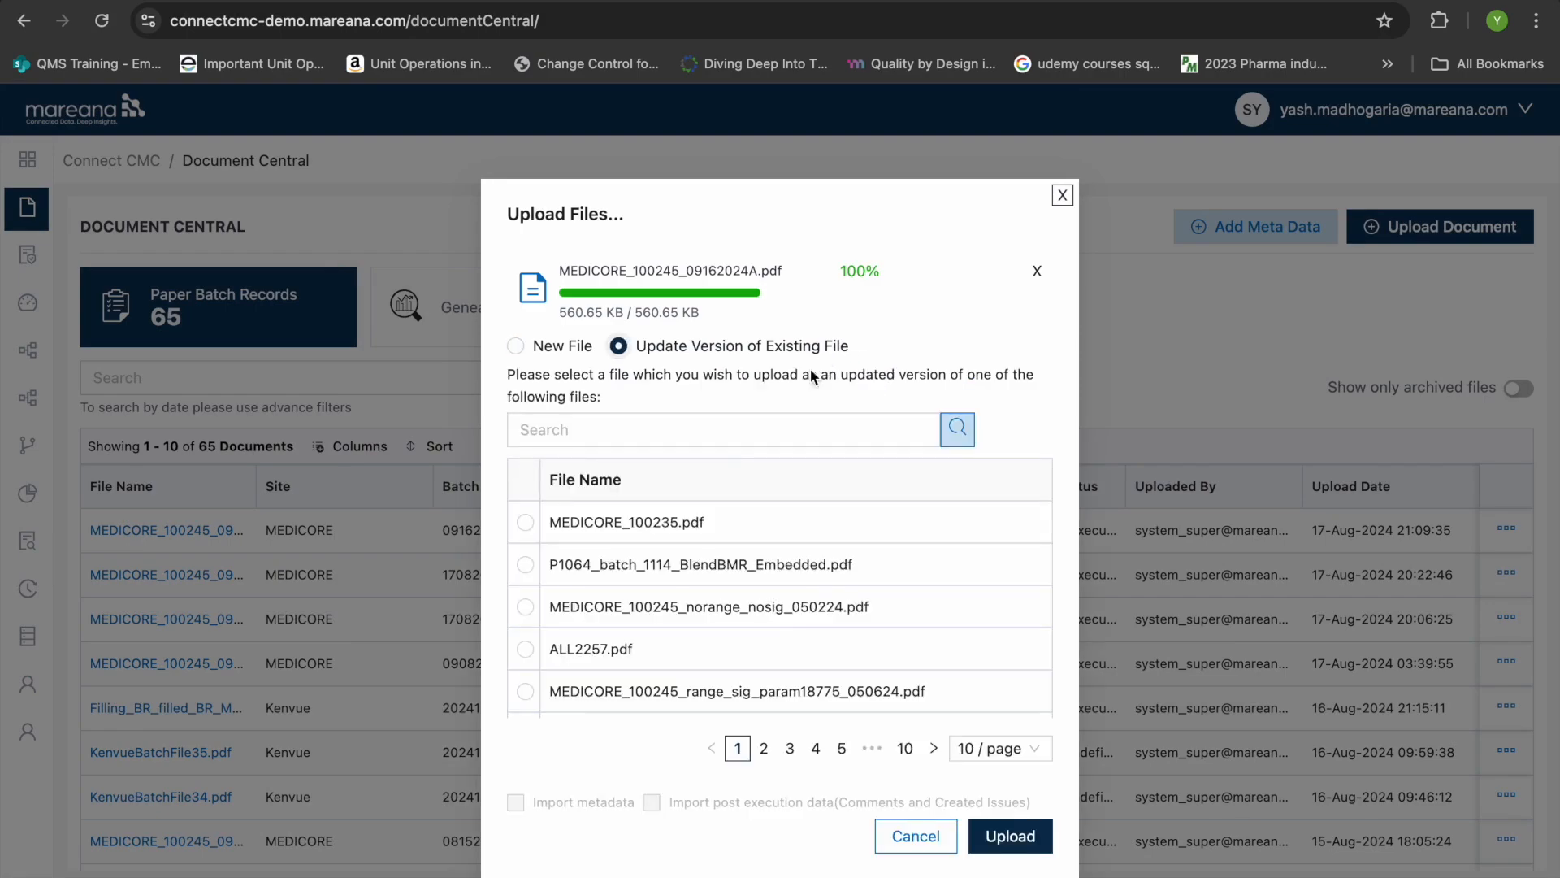
left_click(742, 433)
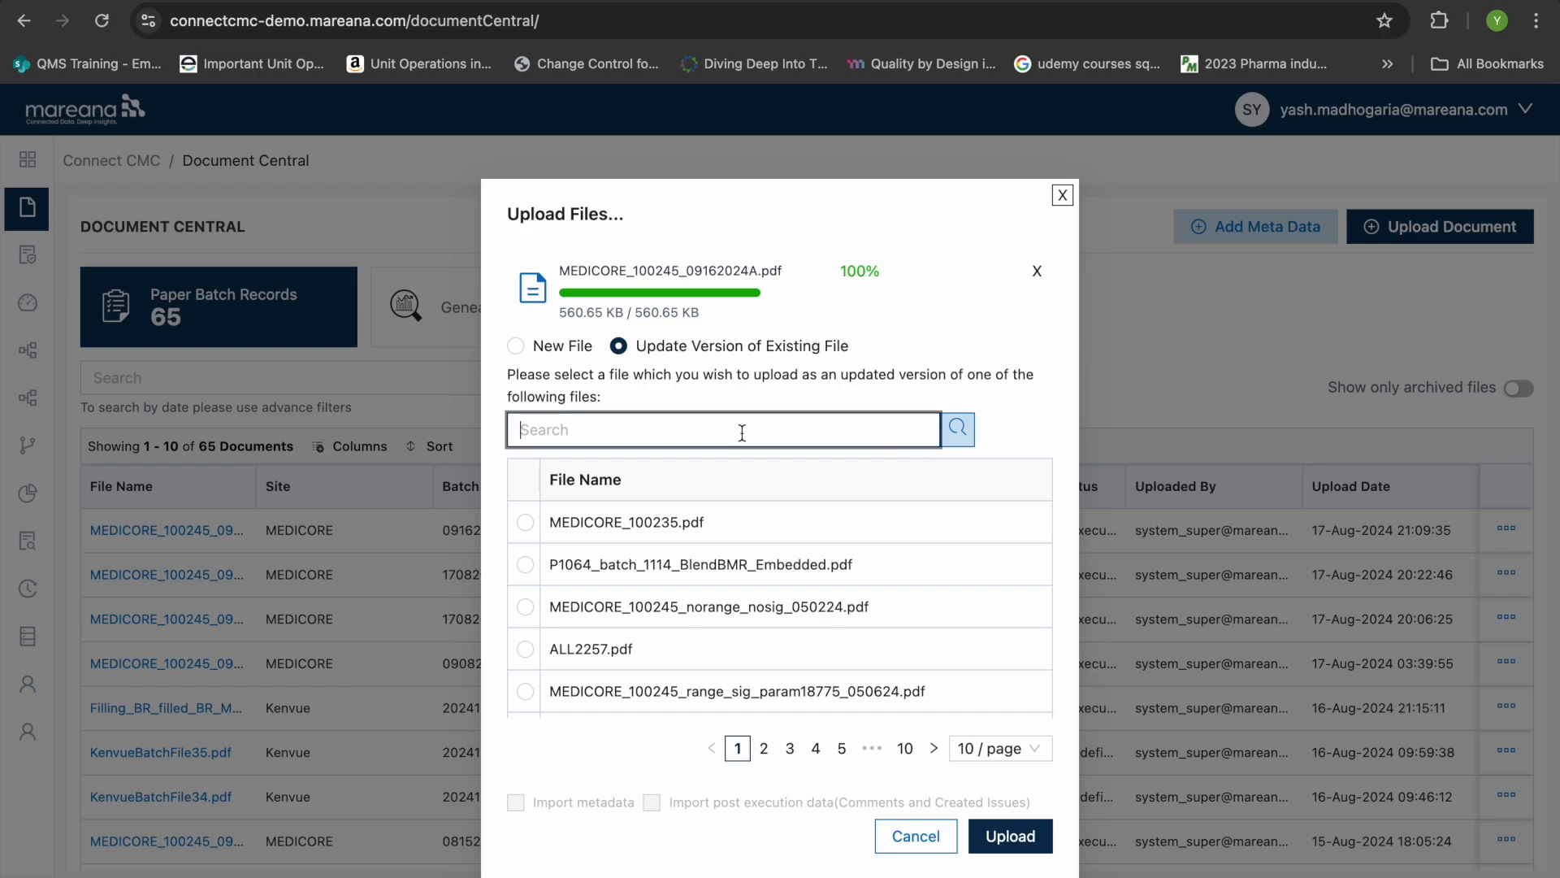
type("0916")
left_click(957, 429)
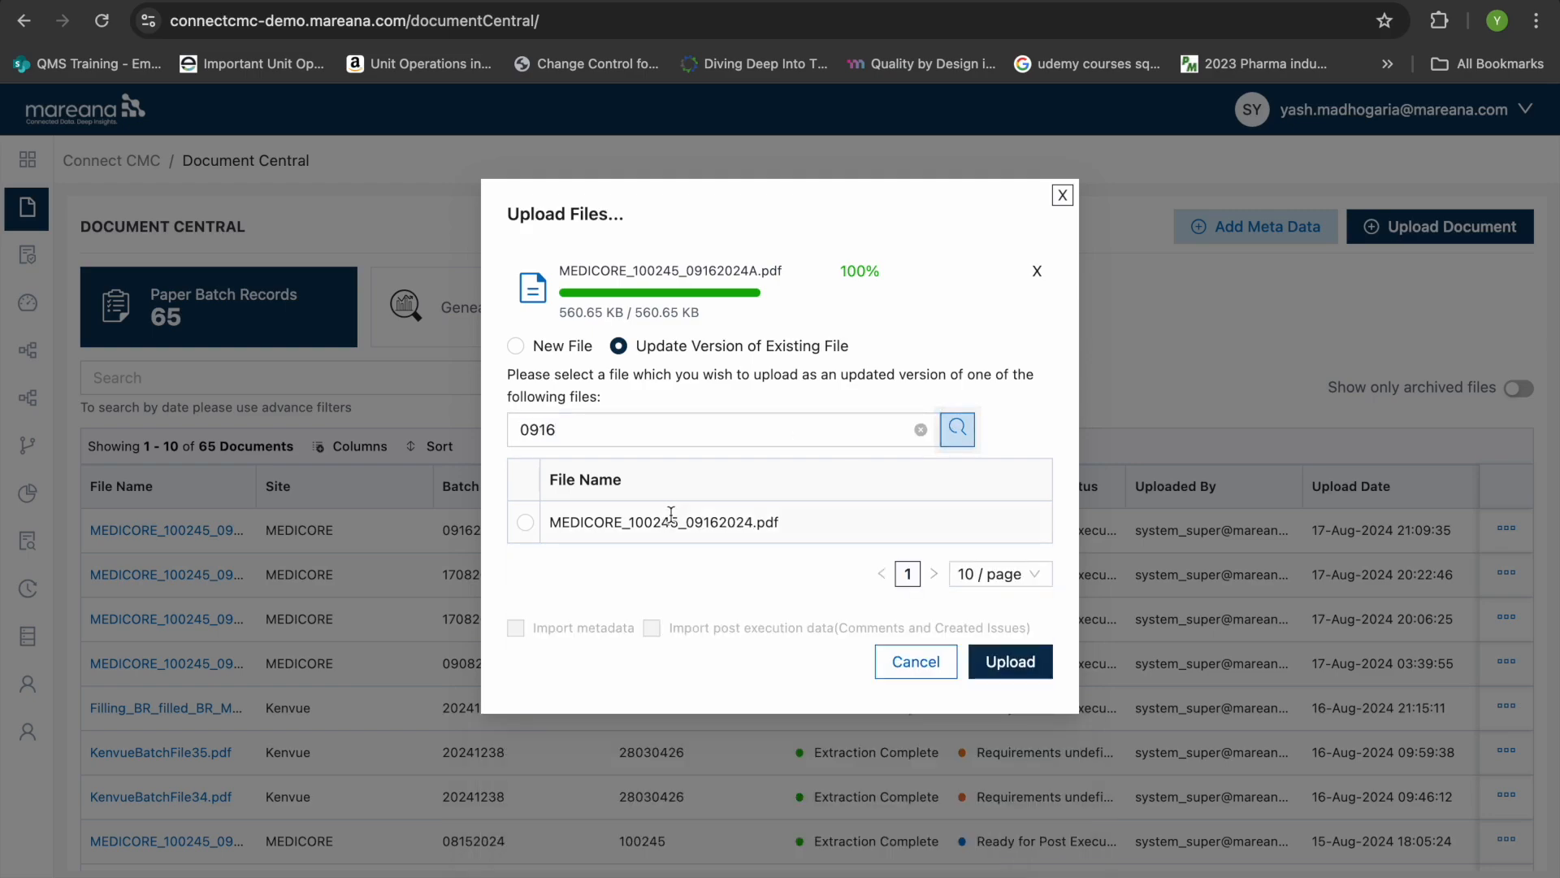
left_click(526, 522)
left_click(515, 627)
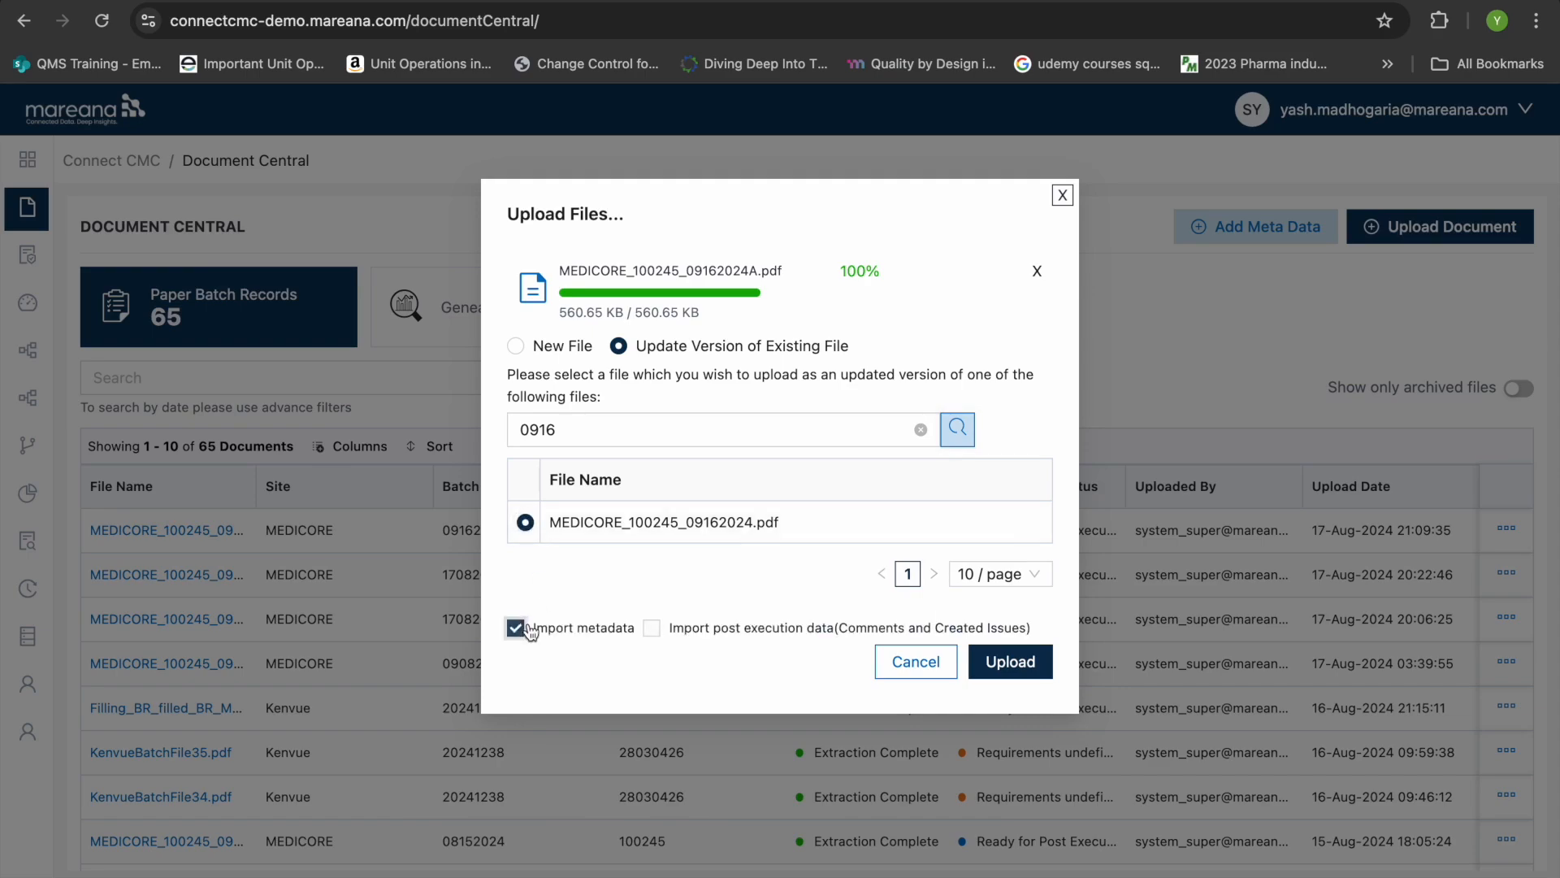
left_click(651, 627)
Submit the upload and confirm the update with the signing reason "I am the Author"
left_click(1007, 661)
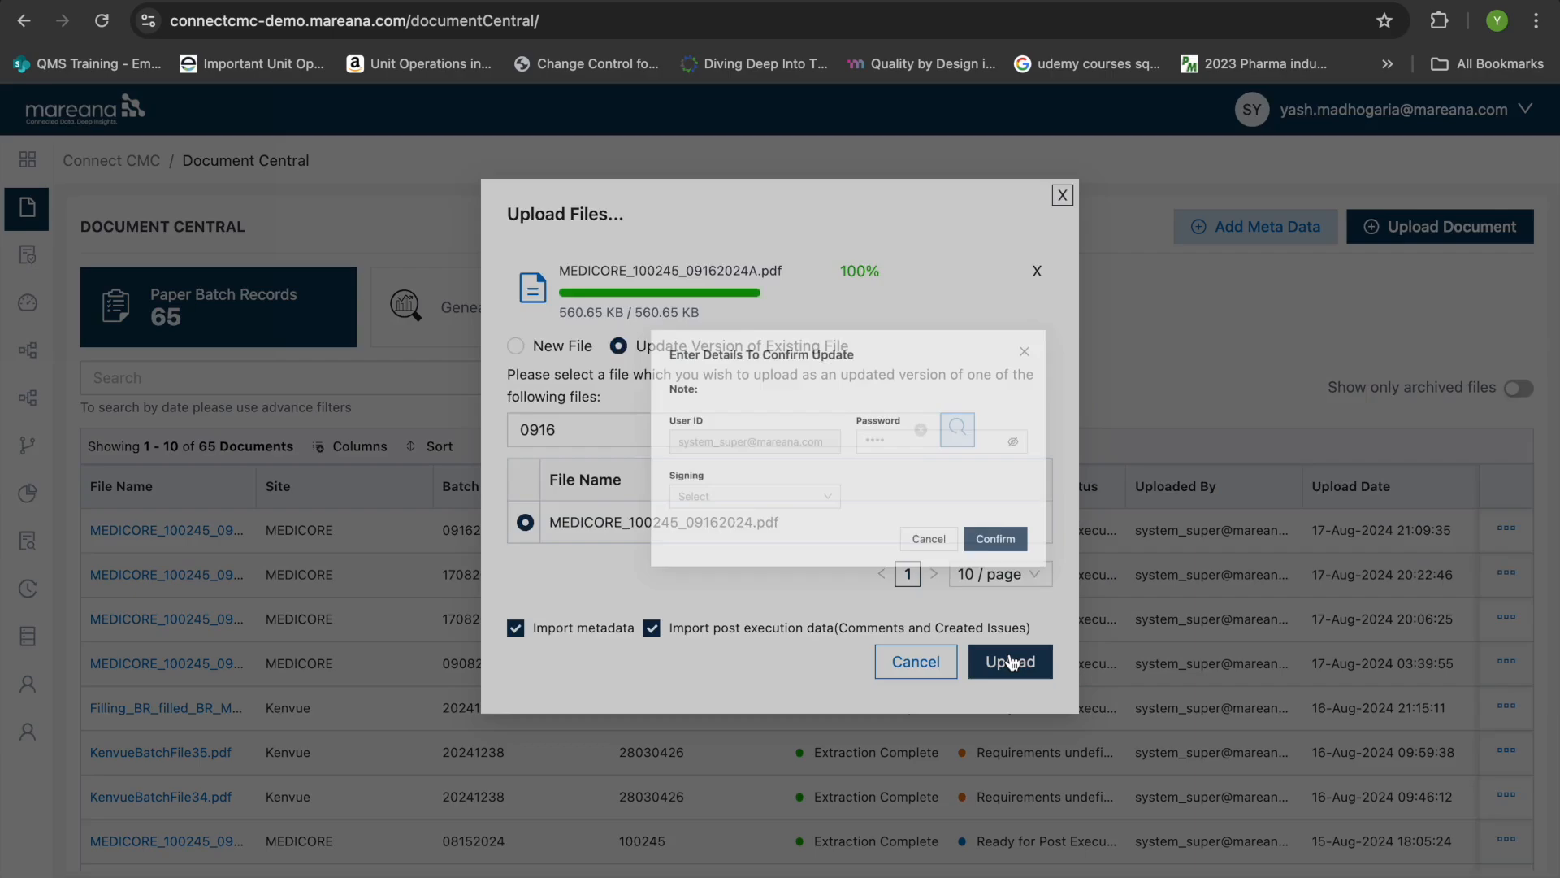
left_click(693, 427)
left_click(670, 468)
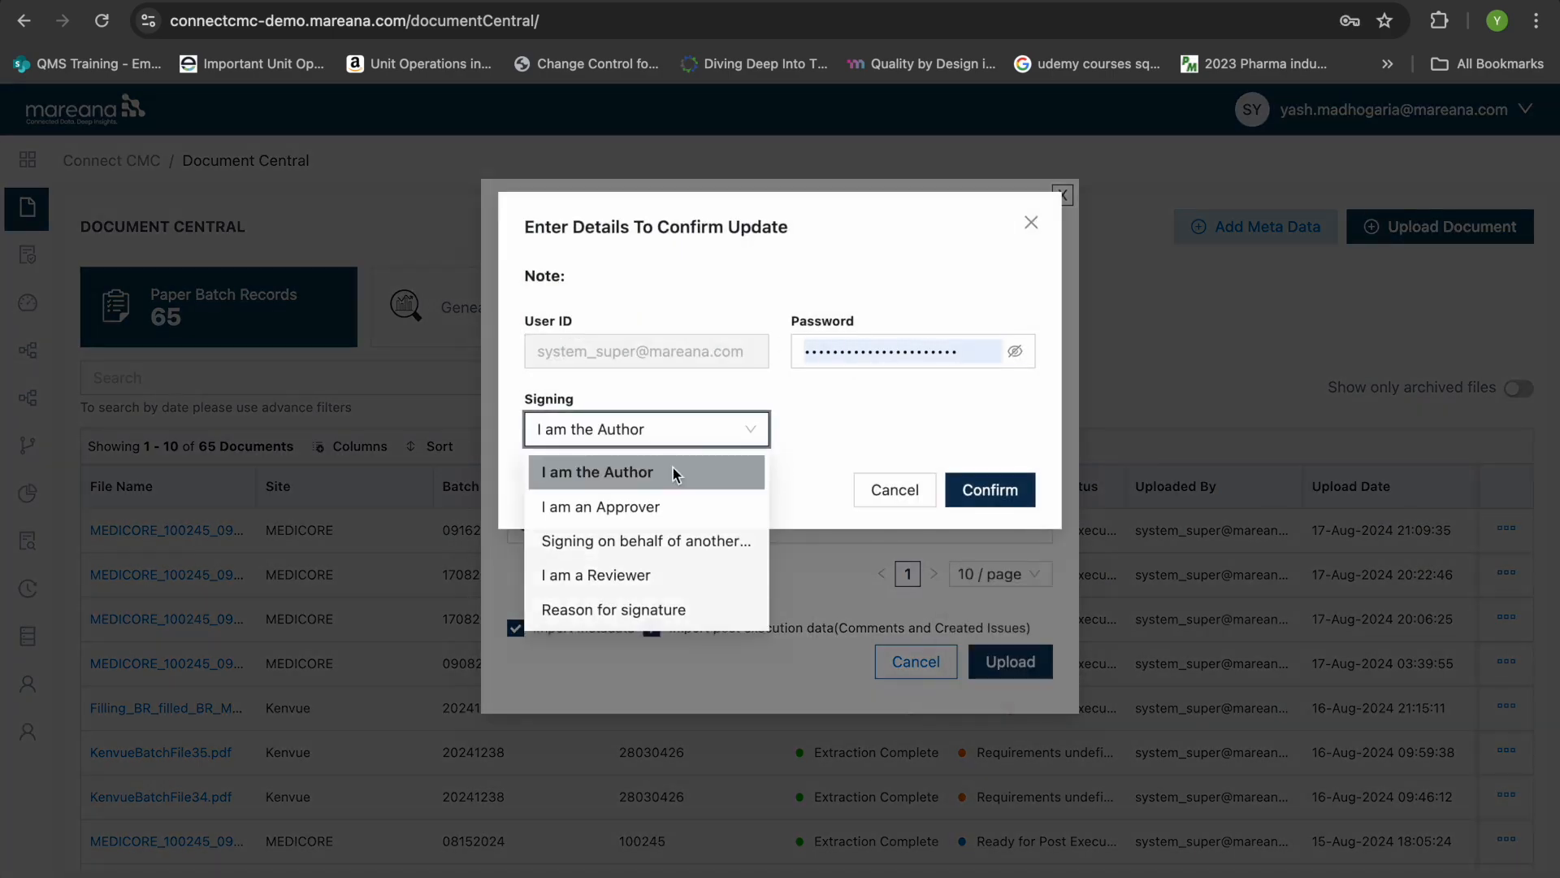
left_click(965, 488)
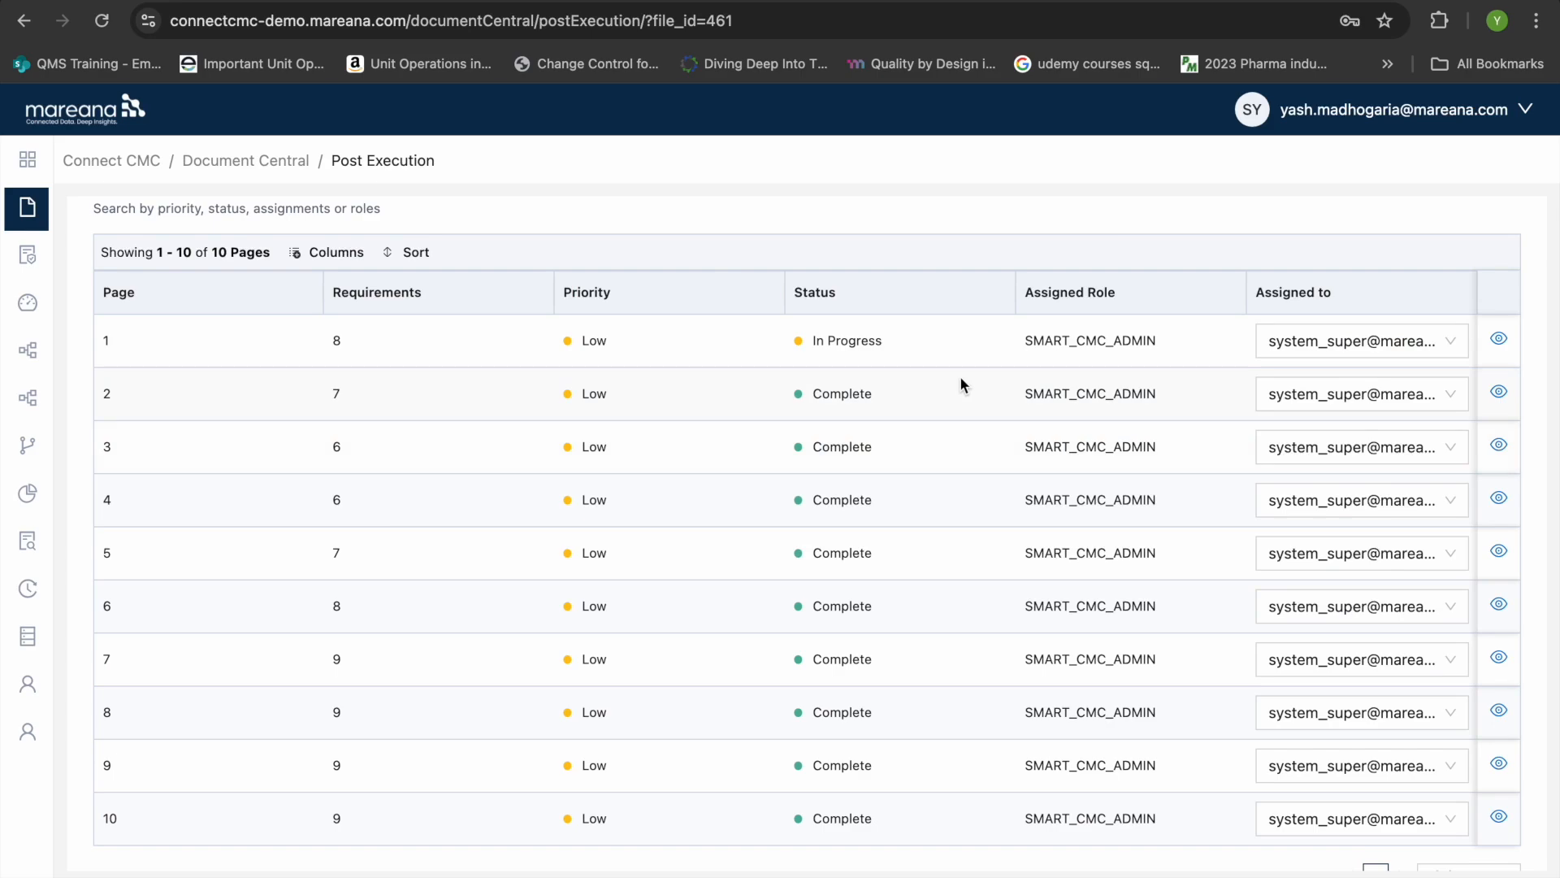
Open page 1 of MEDICORE_100245_09092024j.pdf for review and set requirements 4 and 5 to Pass
left_click(1495, 341)
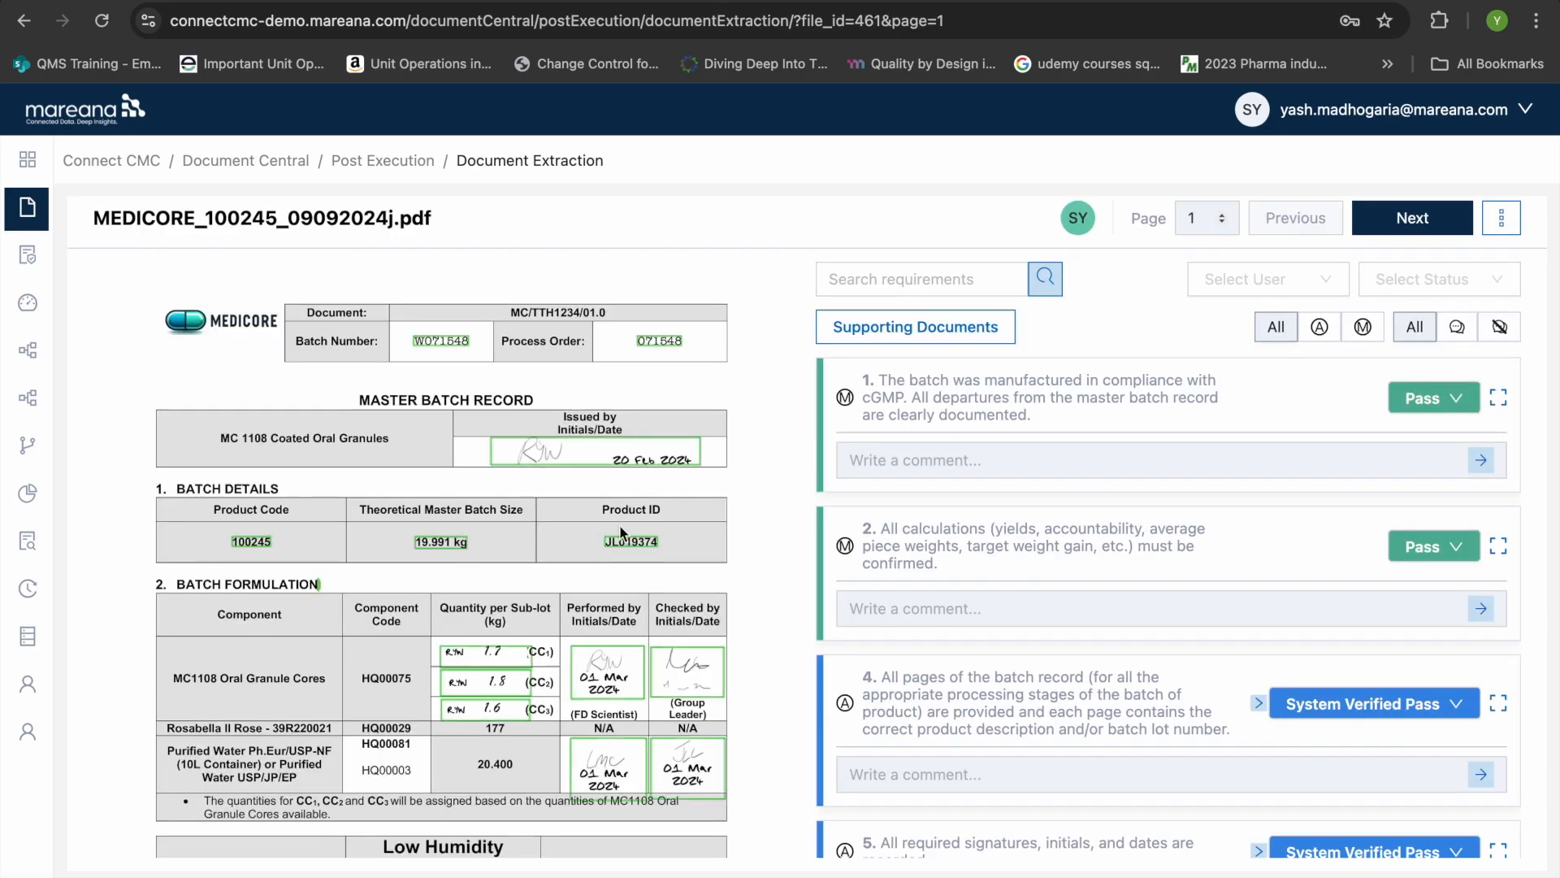
left_click(1342, 725)
left_click(1336, 779)
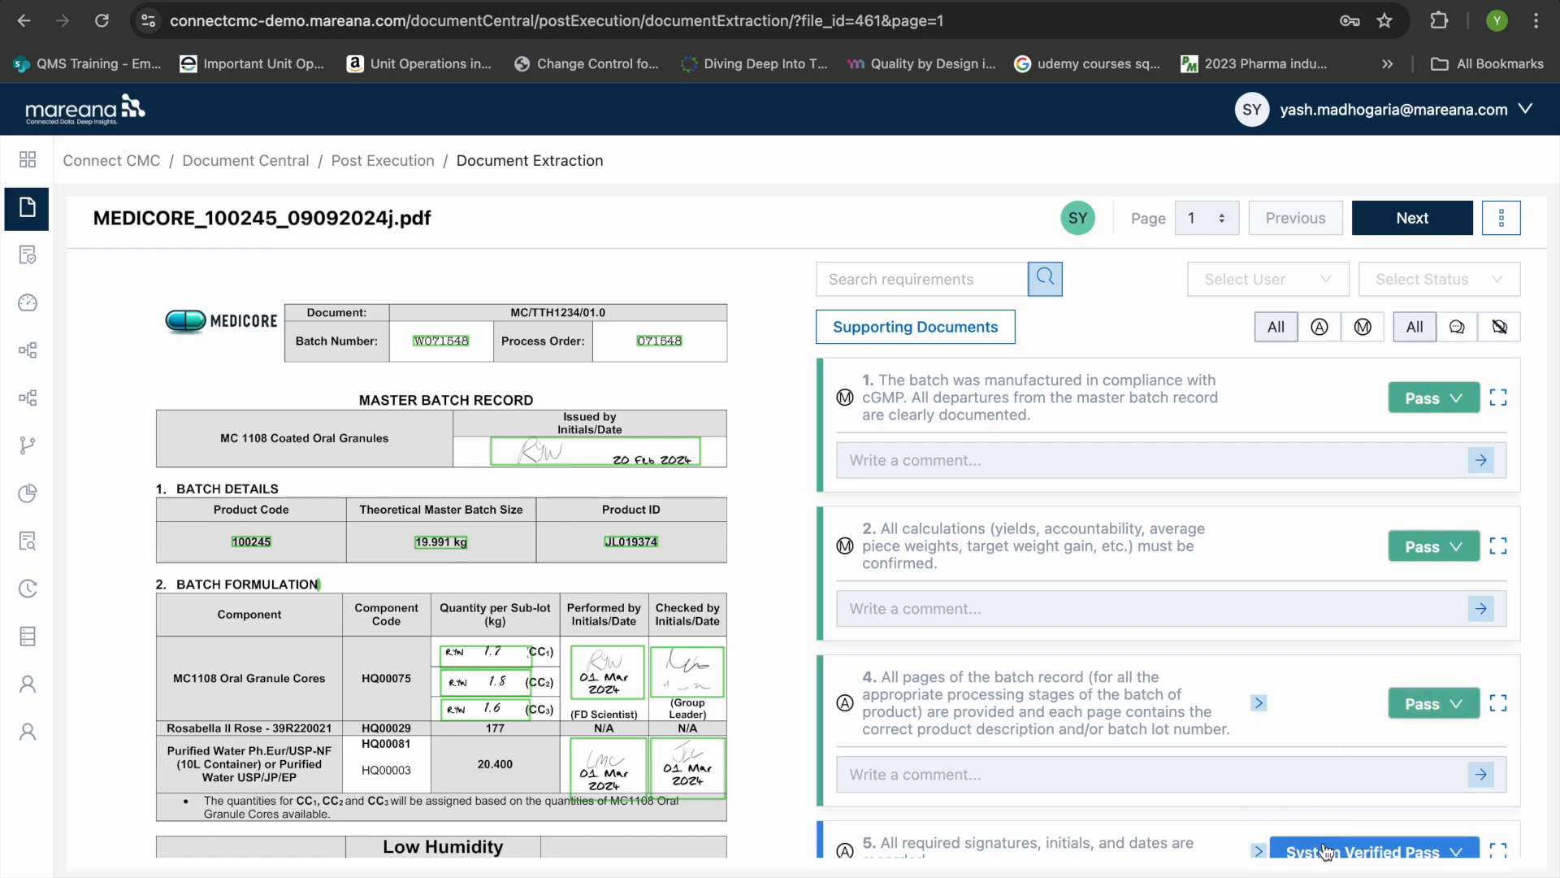
left_click(1324, 840)
left_click(1329, 746)
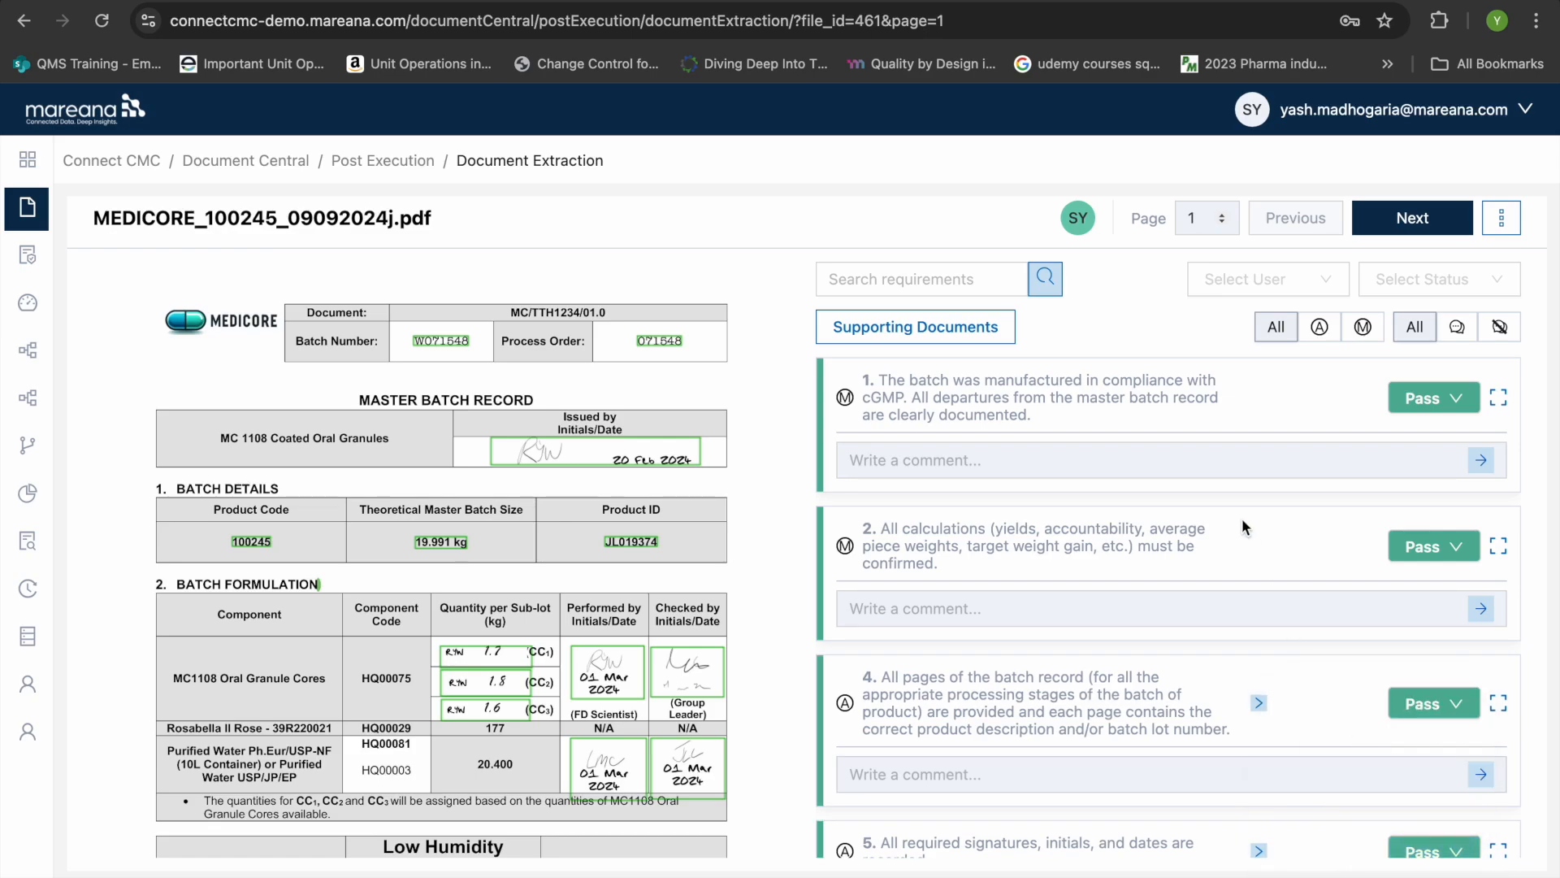
Set requirement 6 on page 1, about values within specified ranges, to Pass and check the remaining requirements
scroll(1243, 521, "down", 3)
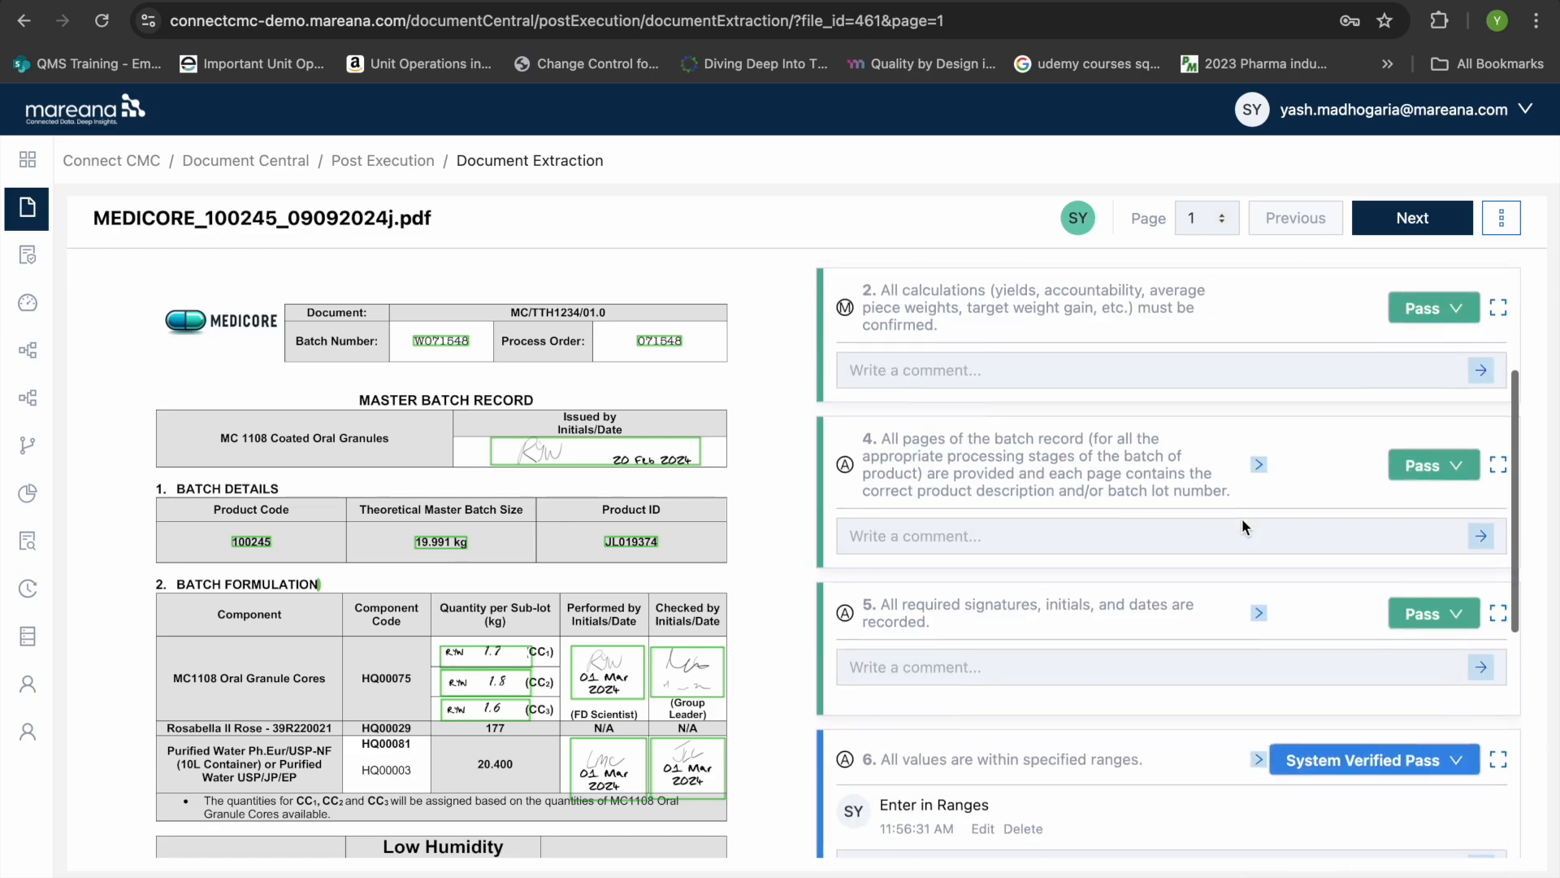
left_click(1345, 762)
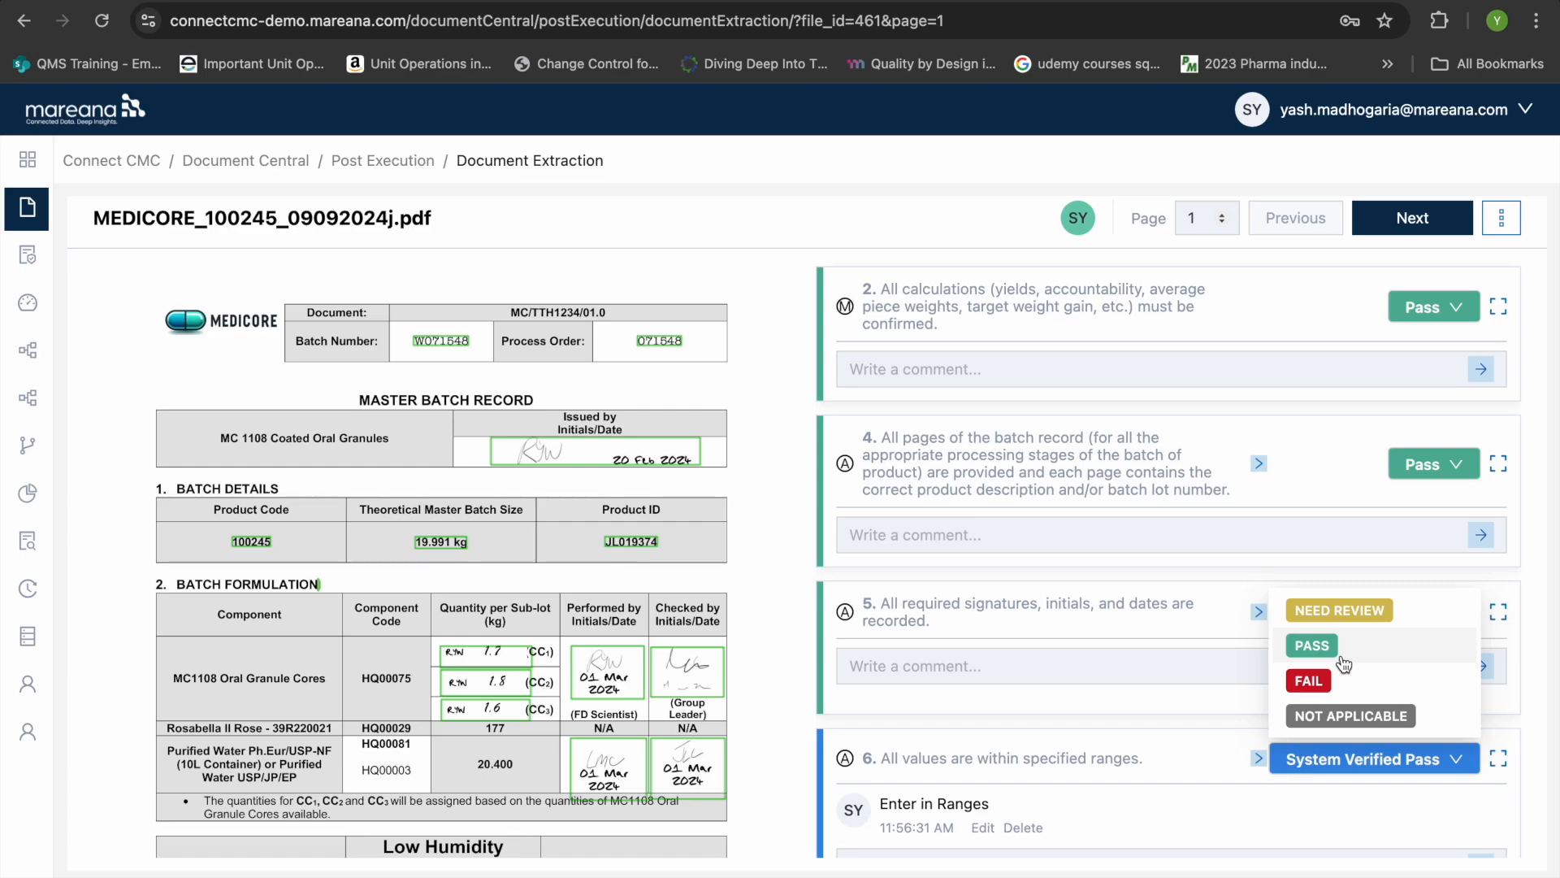
left_click(1311, 645)
scroll(1342, 655, "down", 4)
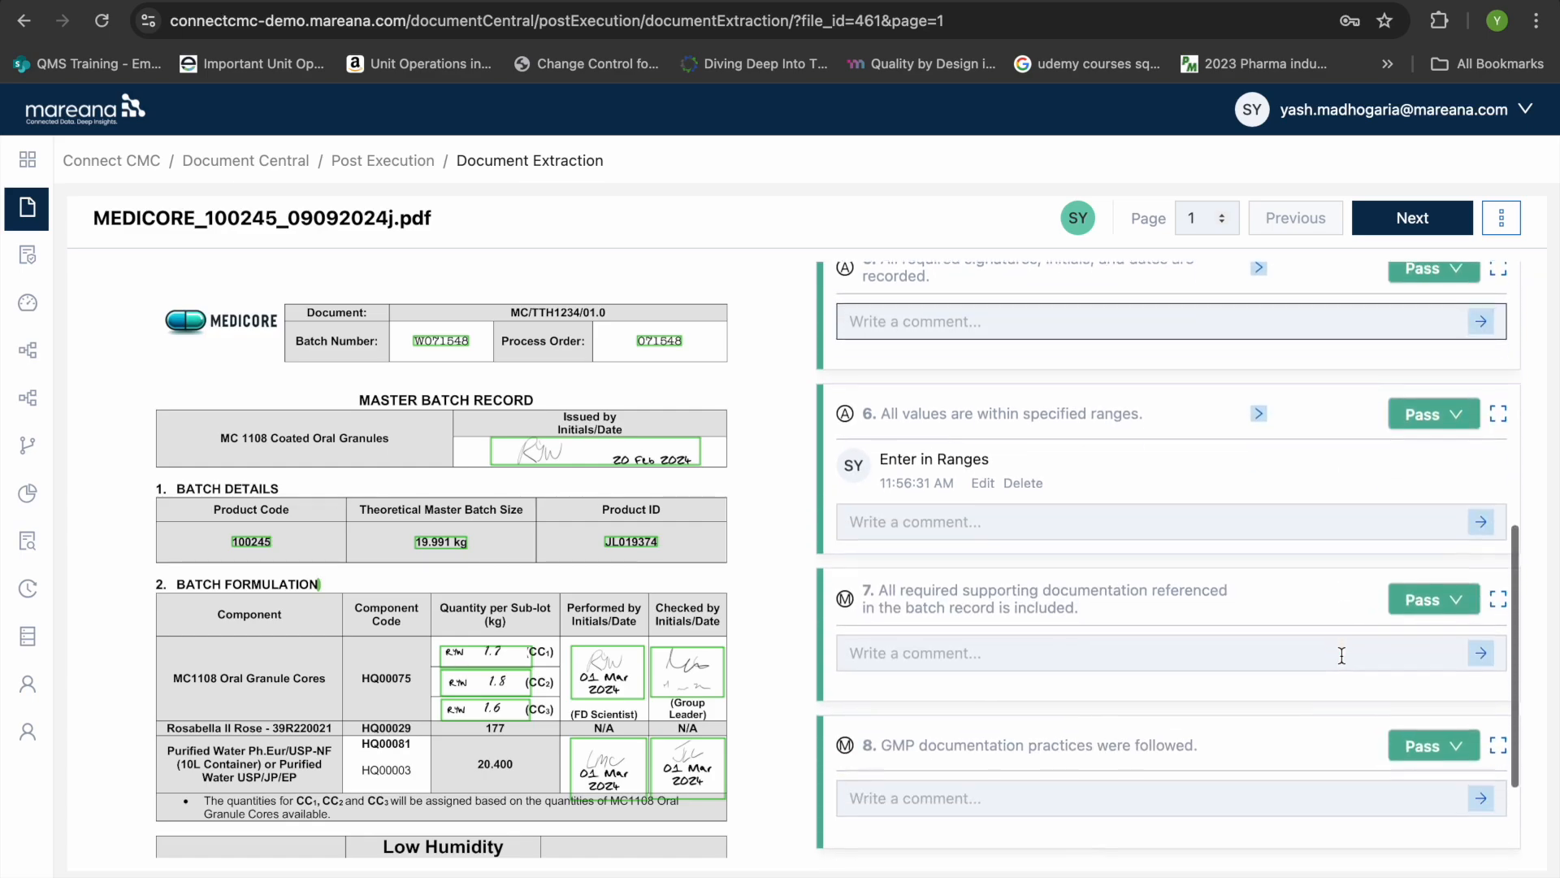
scroll(1341, 655, "down", 2)
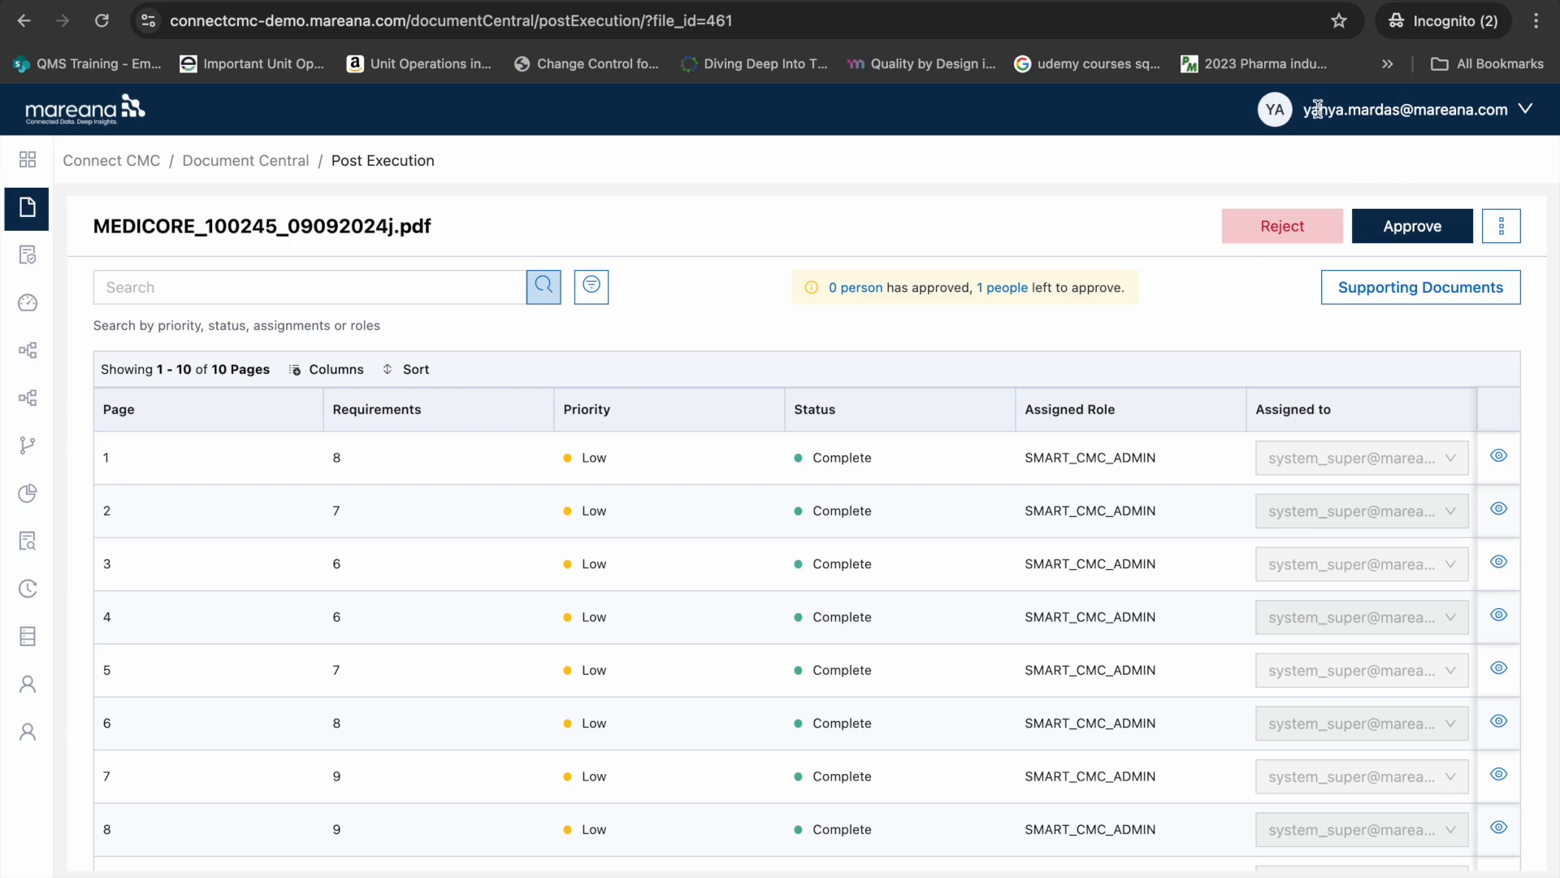
Approve MEDICORE_100245_09092024j.pdf, entering the account password and signing as "I am the Author"
left_click(1395, 227)
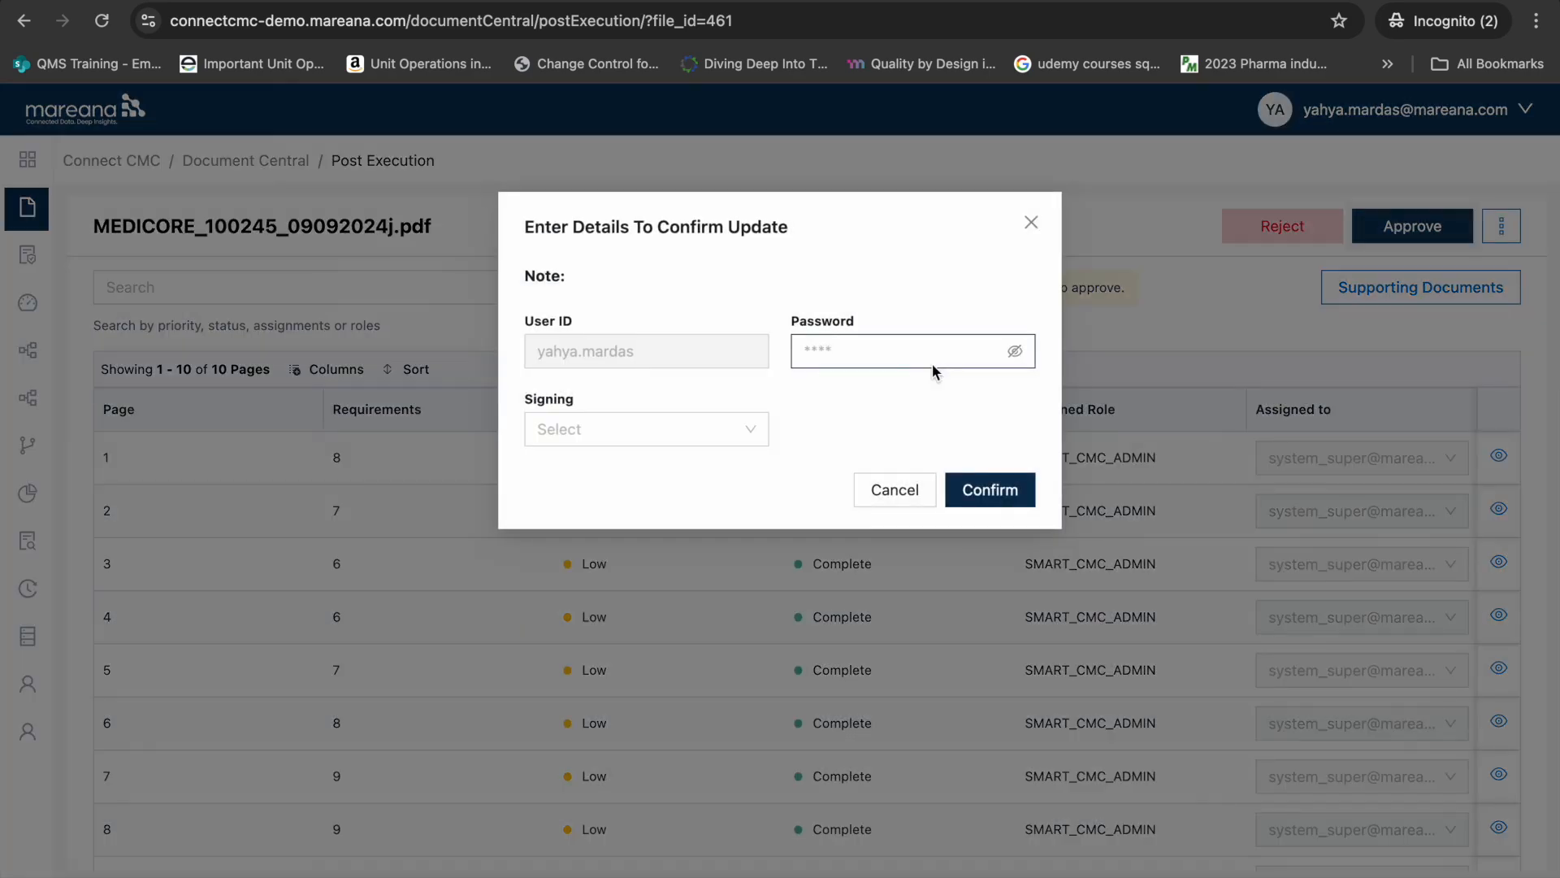
left_click(933, 357)
type("•••")
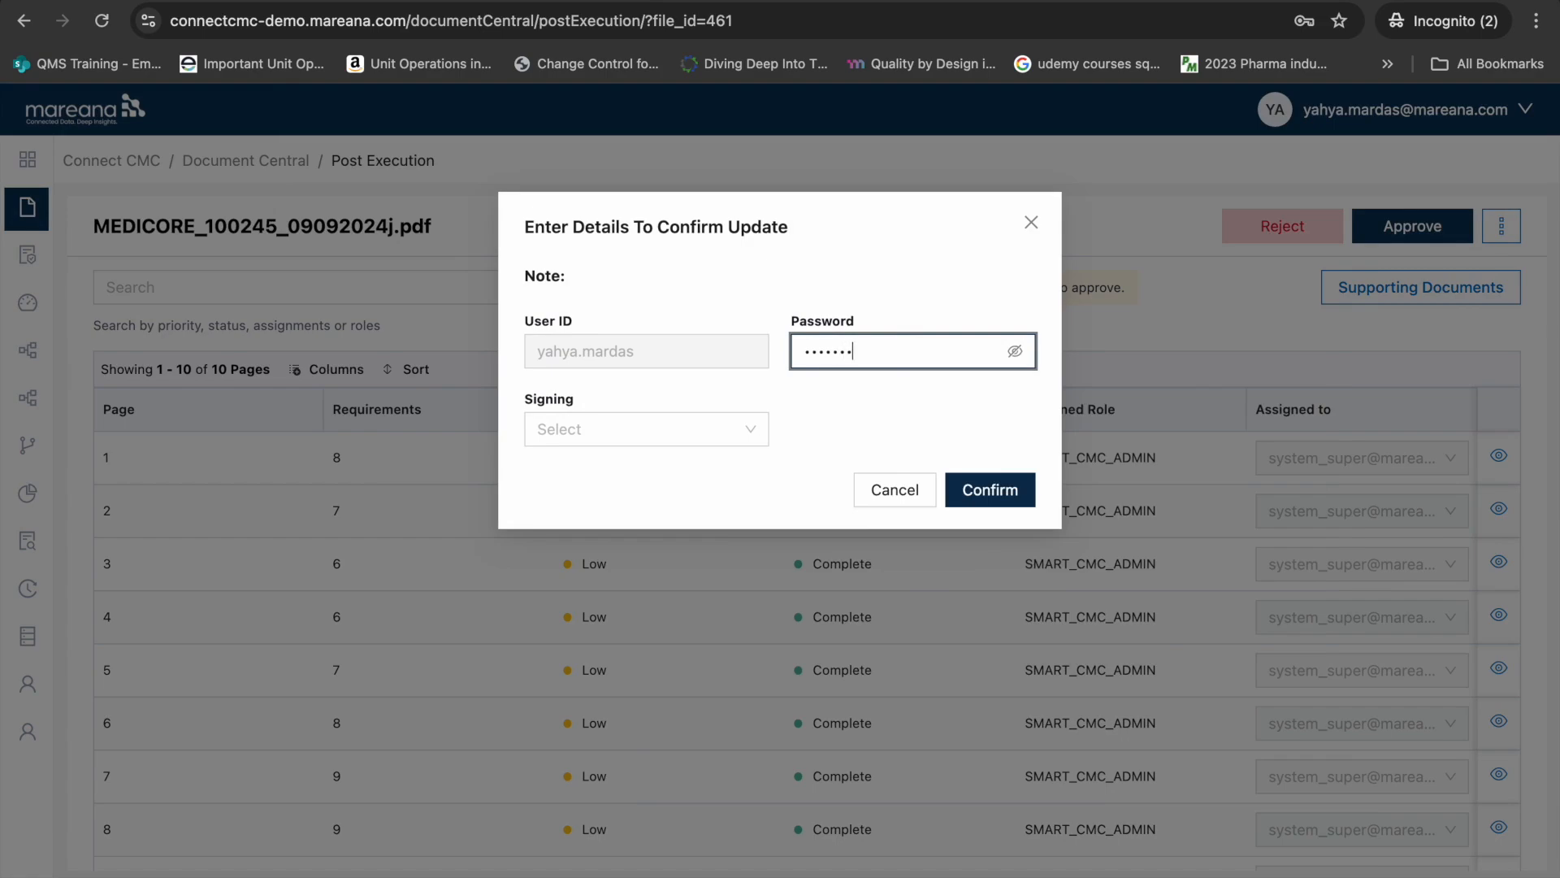
type("•")
left_click(710, 429)
left_click(634, 472)
left_click(991, 486)
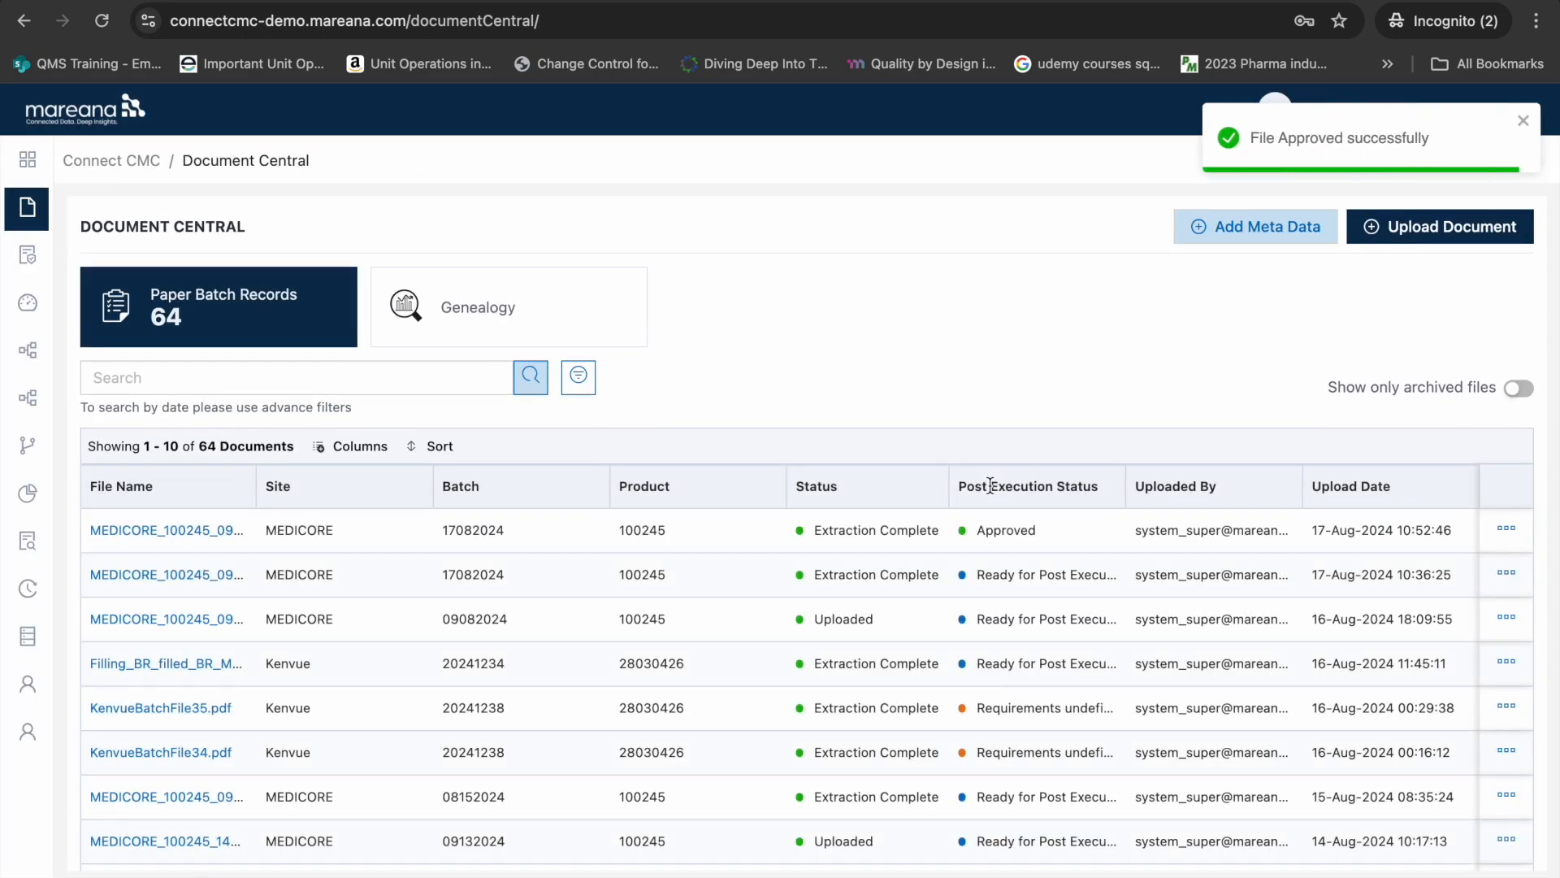
Open the Genealogy section
mouse_move(36, 447)
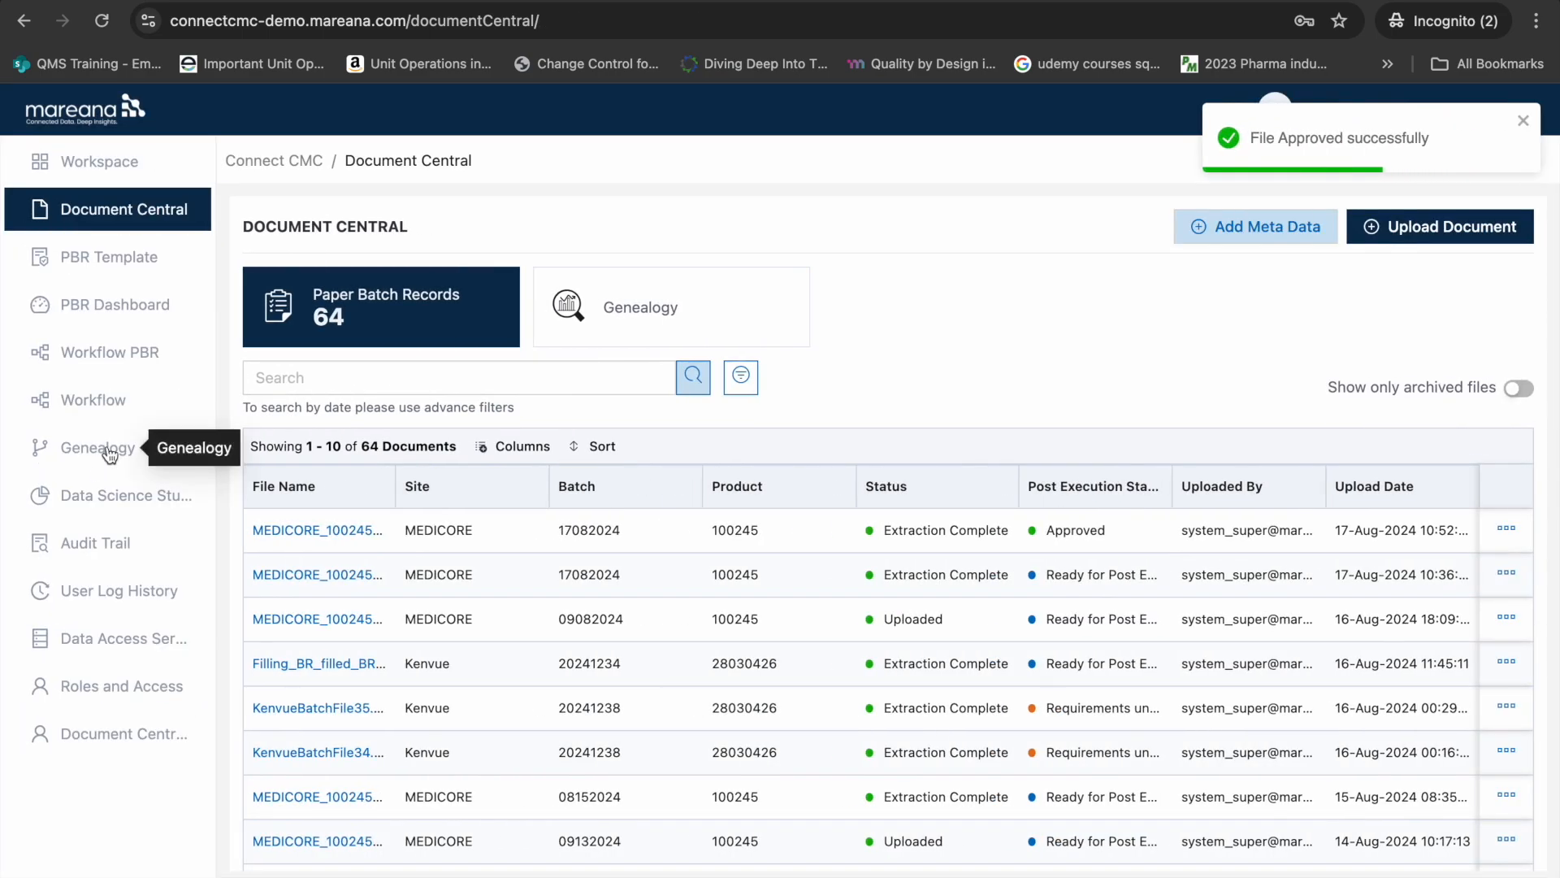